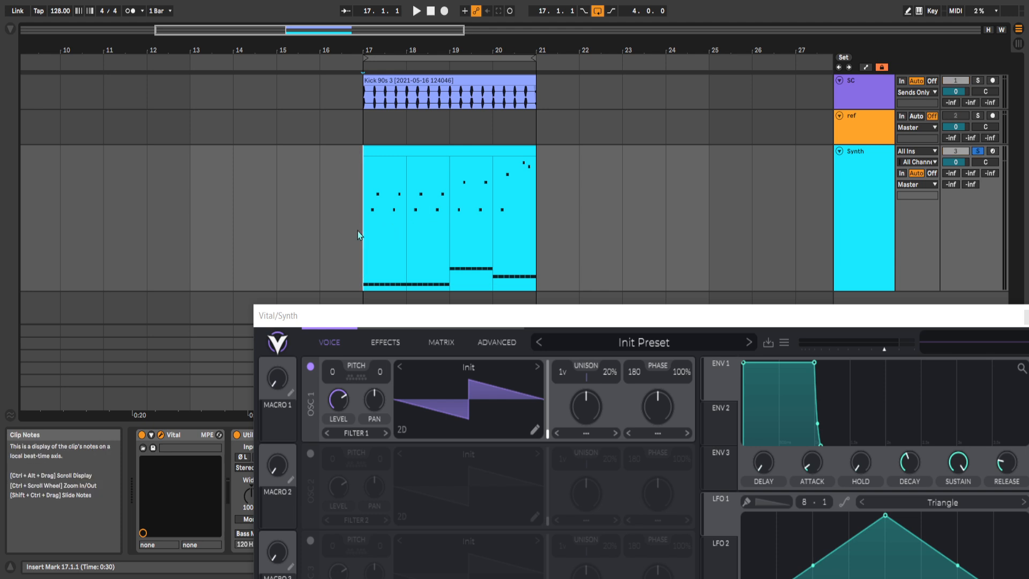
# - Audition the synth clip and set oscillator 1's unison to 5 voices
pyautogui.press('space')
pyautogui.moveTo(476, 309); pyautogui.dragTo(419, 95)
pyautogui.press('space')
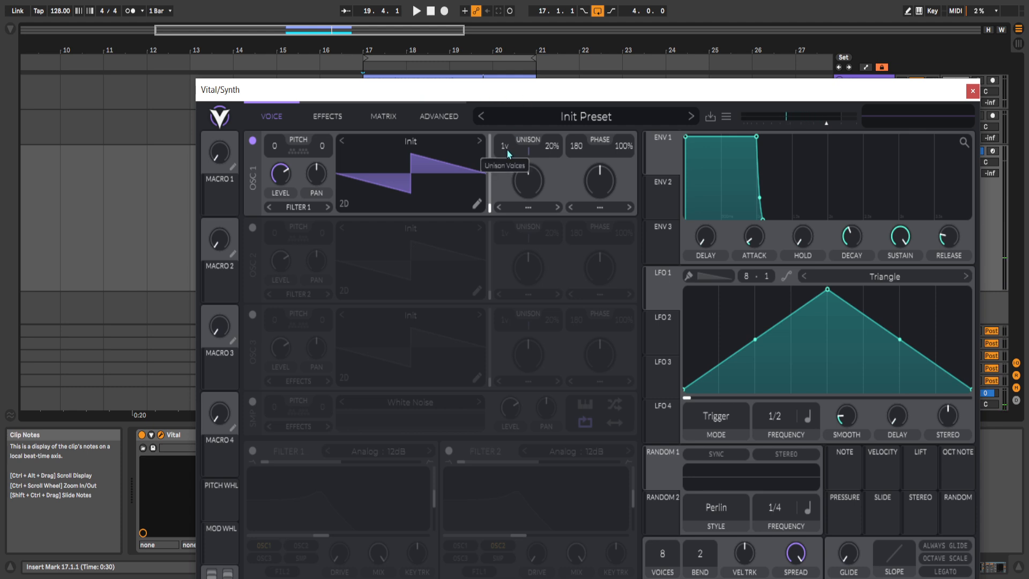
pyautogui.moveTo(512, 135); pyautogui.dragTo(516, 118)
pyautogui.press('space')
pyautogui.press('space')
# - Reduce oscillator 1's unison detune to 3% and audition the sound
pyautogui.moveTo(552, 149); pyautogui.dragTo(552, 151)
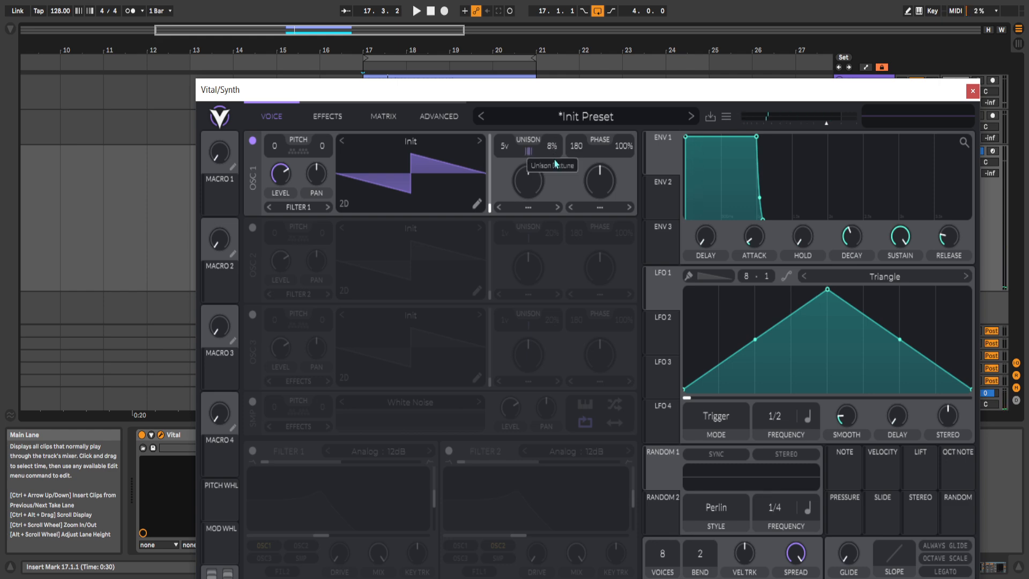
pyautogui.moveTo(555, 159); pyautogui.dragTo(556, 176)
pyautogui.press('space')
pyautogui.press('space')
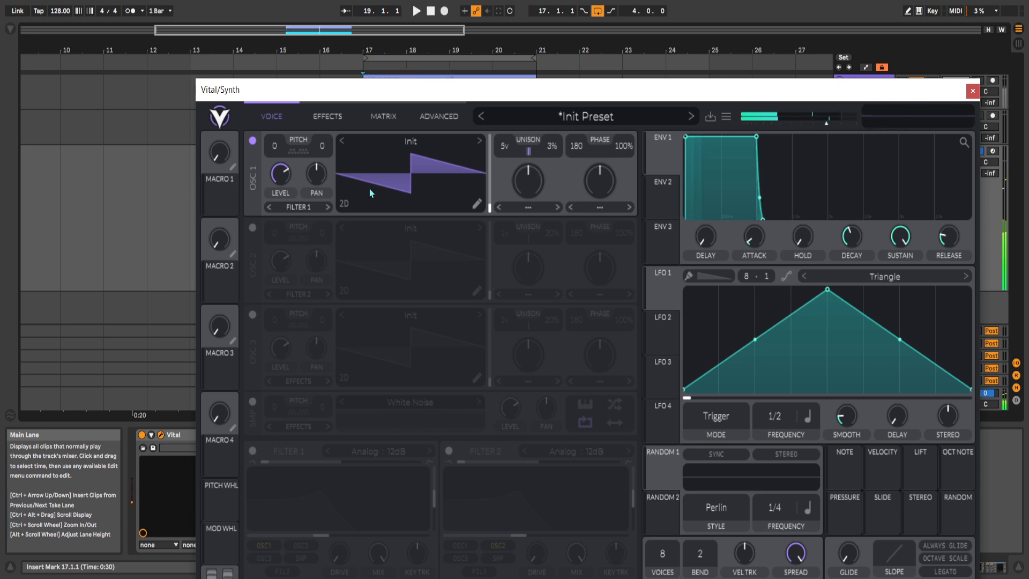
# - Enable oscillator 2 and route its output to Filter 1
pyautogui.click(256, 229)
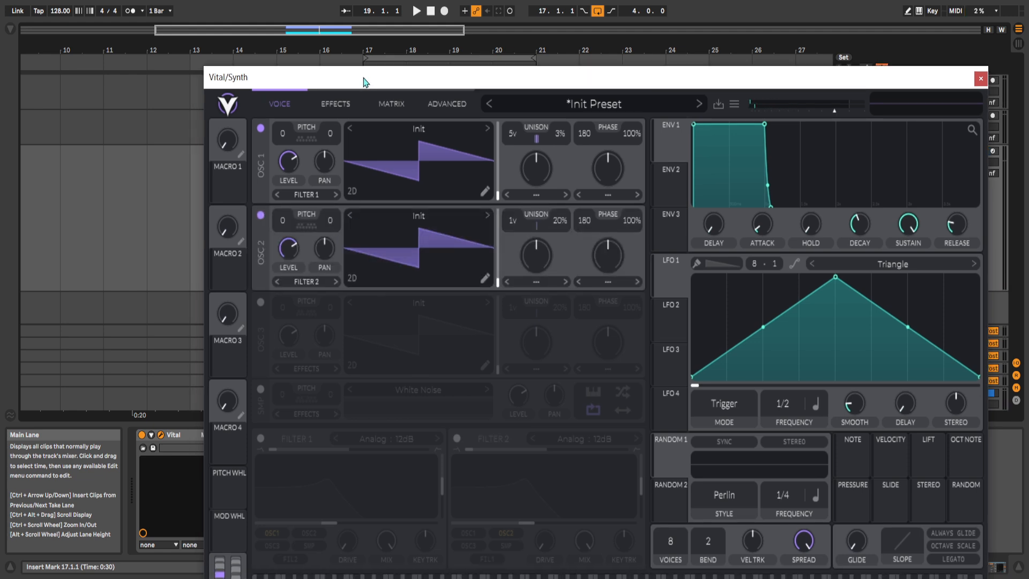
pyautogui.moveTo(355, 93); pyautogui.dragTo(363, 80)
pyautogui.click(310, 283)
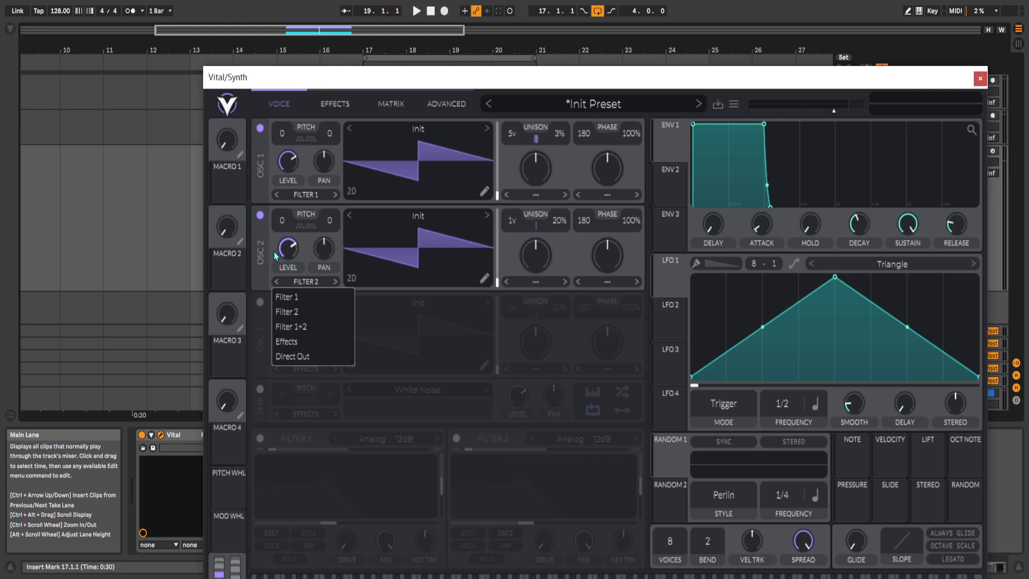
pyautogui.click(295, 298)
pyautogui.moveTo(385, 84); pyautogui.dragTo(367, 71)
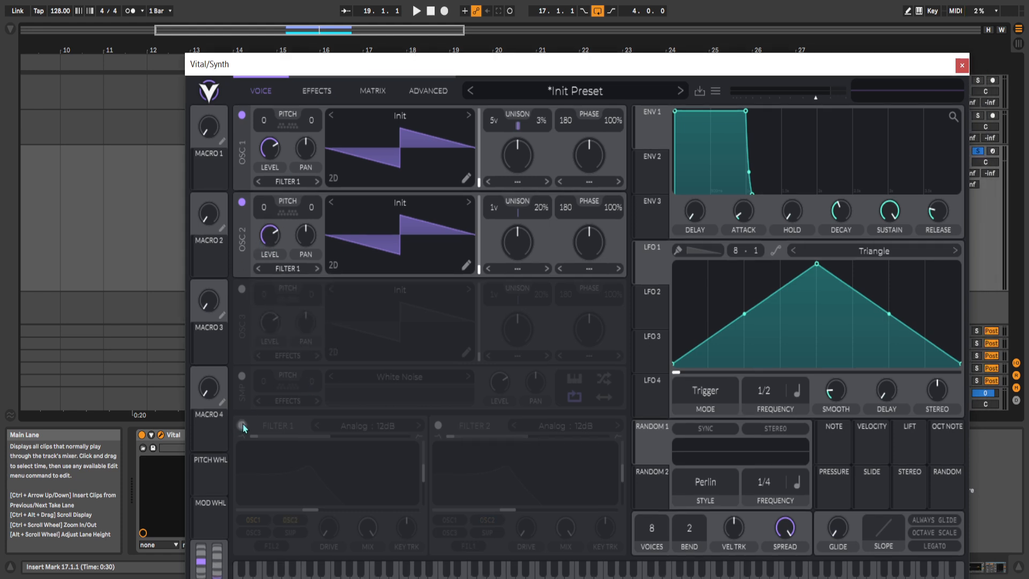
# - Enable Filter 1 and switch its type to Analog 24dB while the clip plays
pyautogui.click(242, 425)
pyautogui.press('space')
pyautogui.moveTo(310, 510); pyautogui.dragTo(341, 509)
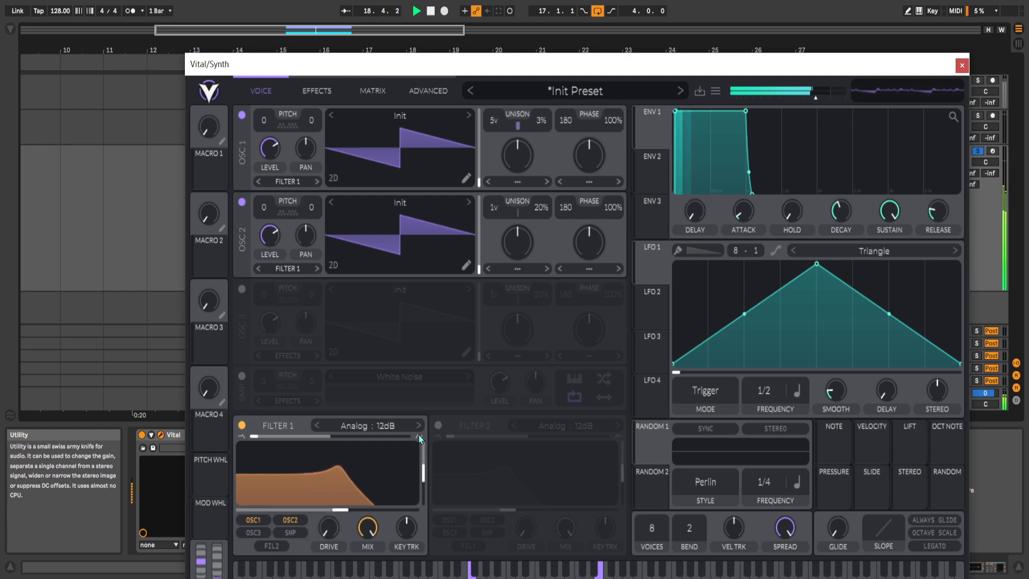
pyautogui.click(419, 426)
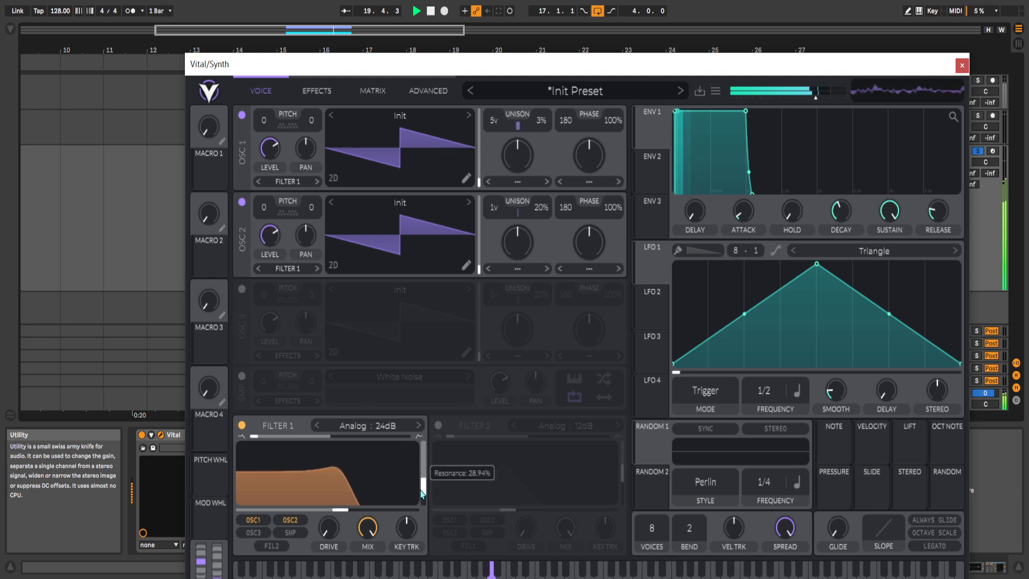
# - Bring Filter 1's resonance down to its minimum and raise the cutoff, after auditioning a stronger resonance
pyautogui.moveTo(423, 478)
pyautogui.mouseDown()
pyautogui.moveTo(424, 489)
pyautogui.moveTo(433, 448)
pyautogui.moveTo(430, 463)
pyautogui.mouseUp()
pyautogui.press('space')
pyautogui.moveTo(348, 502)
pyautogui.mouseDown()
pyautogui.moveTo(324, 507)
pyautogui.moveTo(334, 508)
pyautogui.mouseUp()
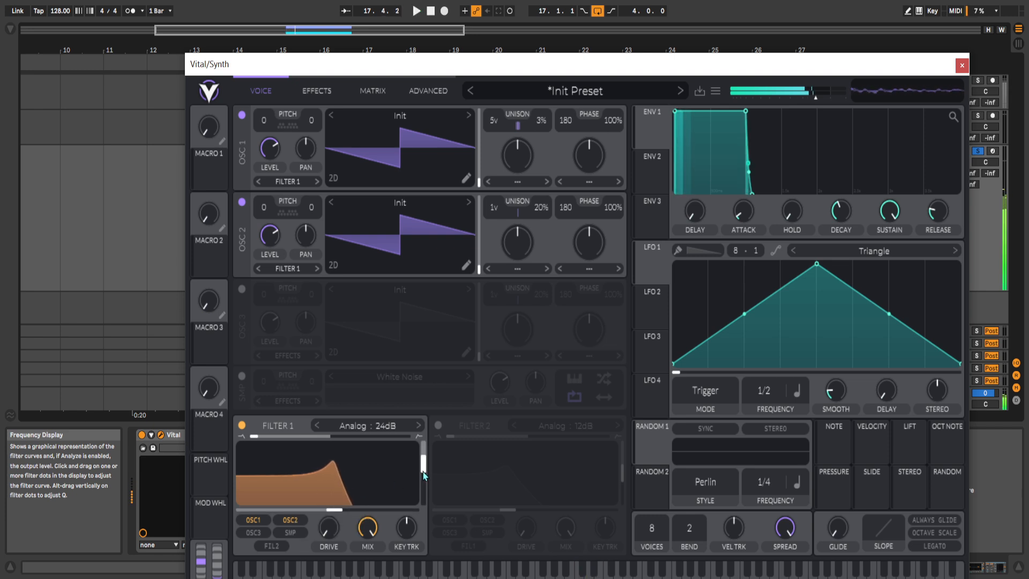
pyautogui.moveTo(423, 464); pyautogui.dragTo(427, 508)
pyautogui.moveTo(334, 508); pyautogui.dragTo(365, 511)
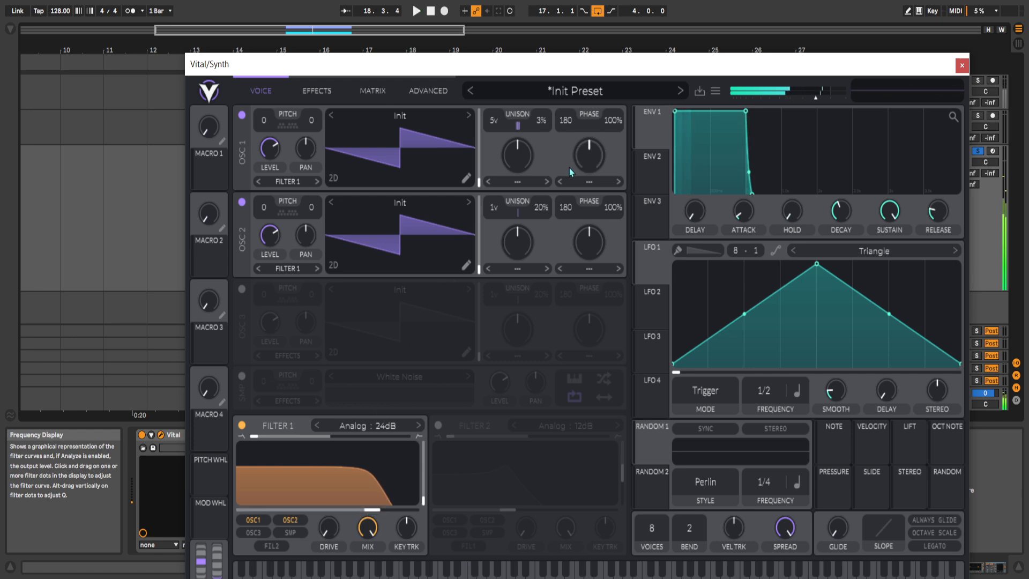
# - Shape Envelope 2 with a short decay and medium sustain, and assign it to Filter 1's cutoff with a lower base cutoff
pyautogui.click(653, 162)
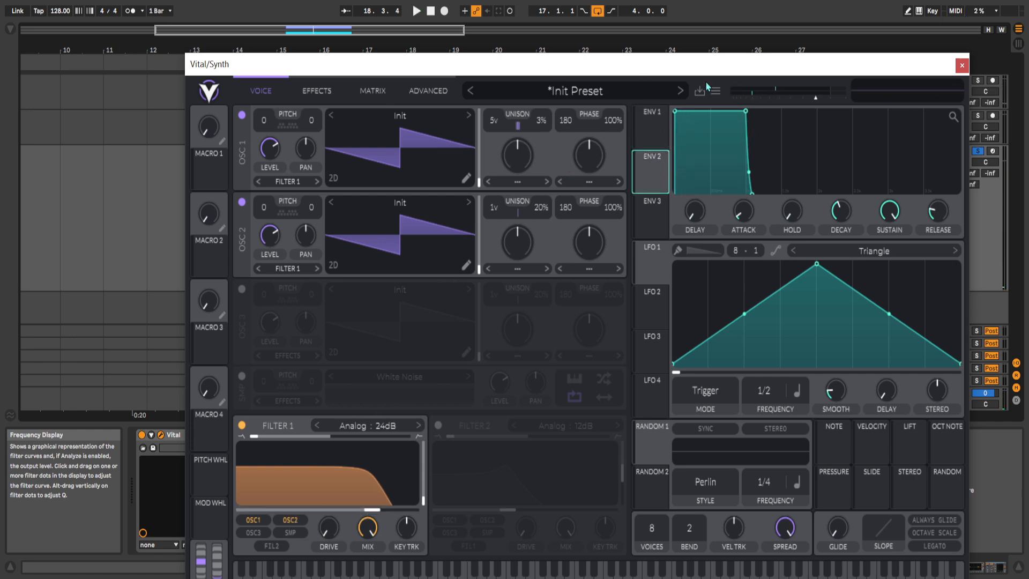
pyautogui.moveTo(744, 111); pyautogui.dragTo(354, 479)
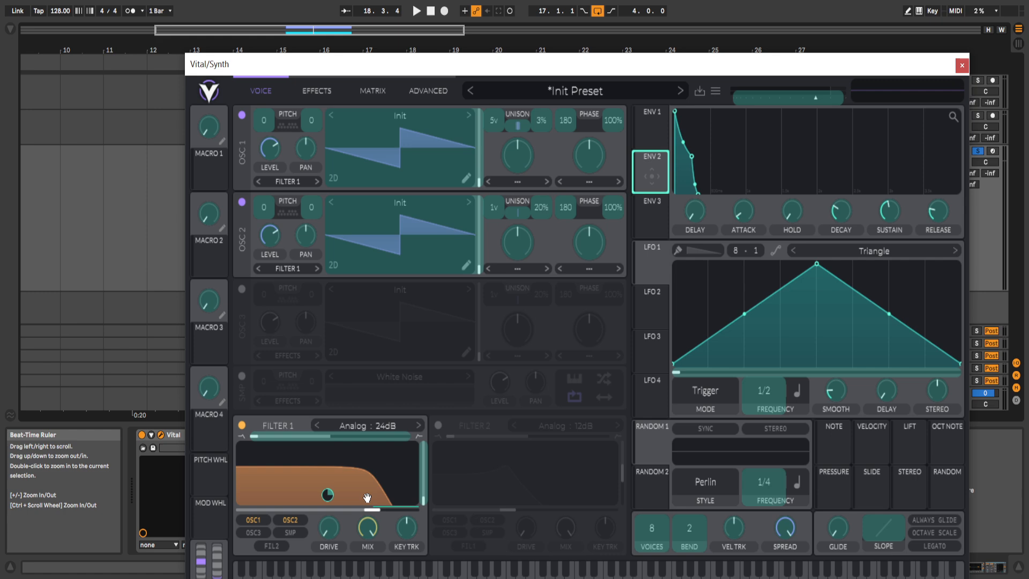
pyautogui.moveTo(367, 497); pyautogui.dragTo(356, 494)
pyautogui.press('space')
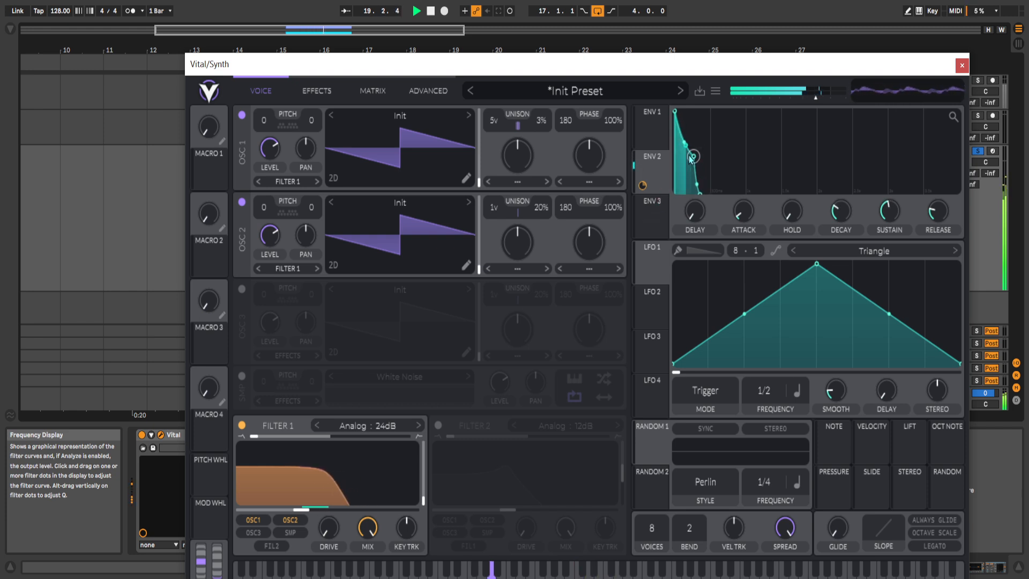
pyautogui.press('space')
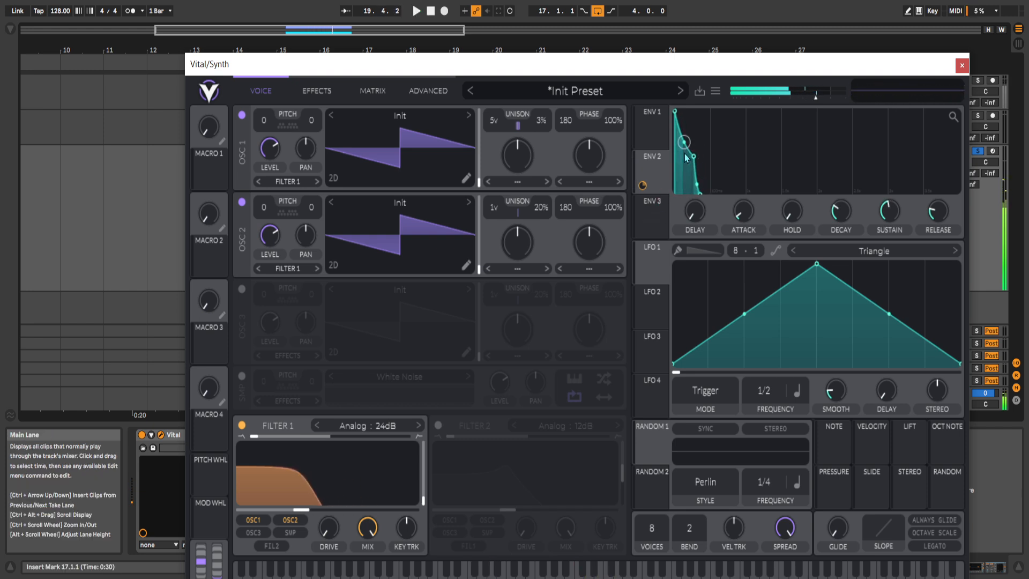
# - Shorten Envelope 1's decay and lower its sustain to about 0.6 while auditioning the clip
pyautogui.click(661, 133)
pyautogui.moveTo(656, 74); pyautogui.dragTo(643, 72)
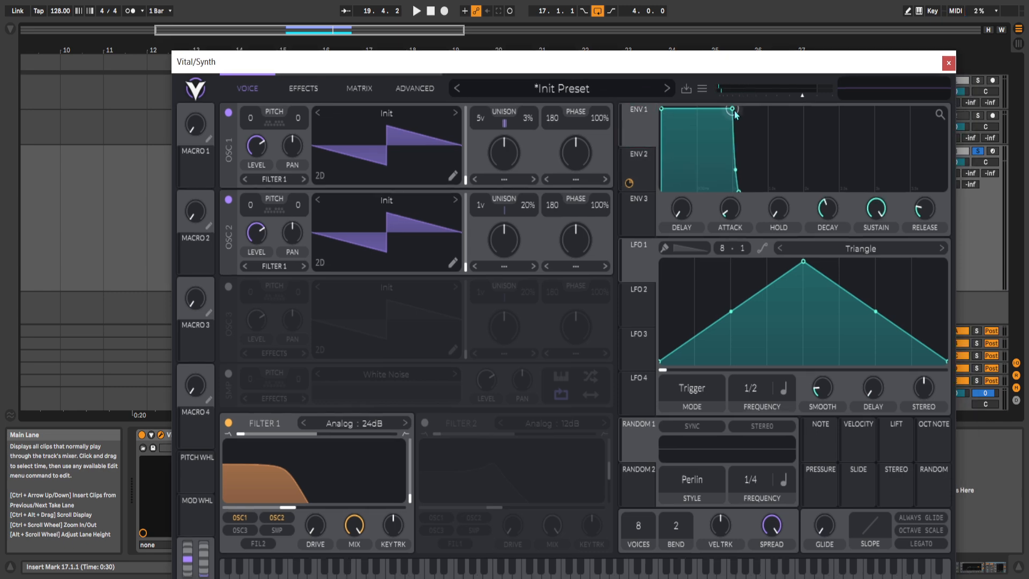
pyautogui.moveTo(734, 112); pyautogui.dragTo(690, 126)
pyautogui.press('space')
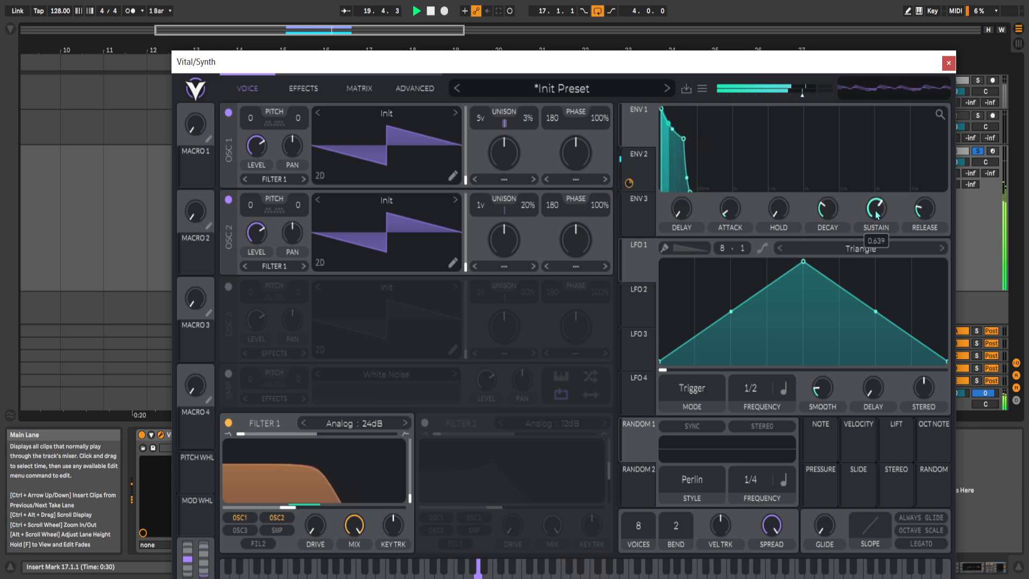
pyautogui.press('space')
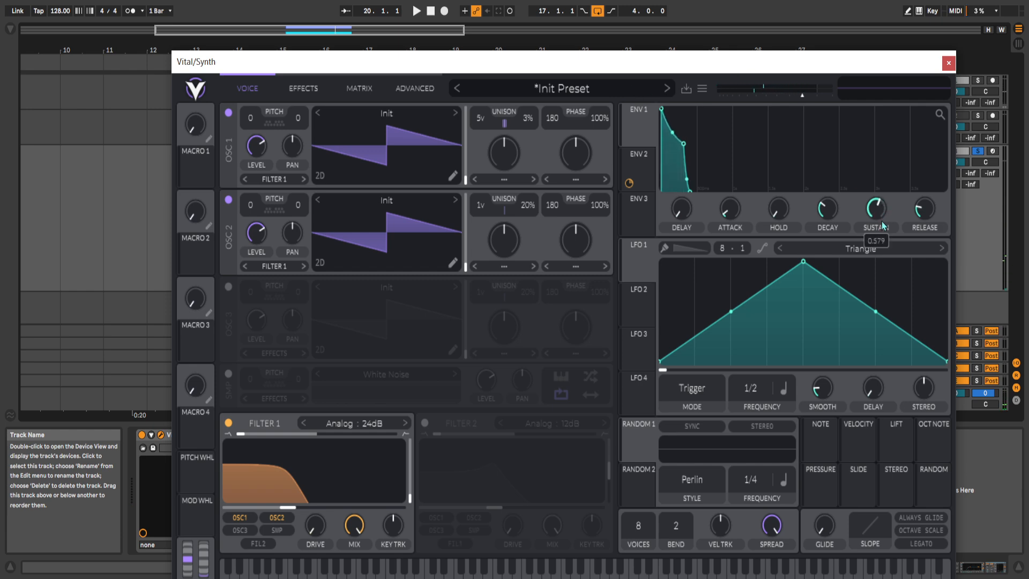
pyautogui.moveTo(883, 225); pyautogui.dragTo(879, 222)
# - Lengthen Envelope 1's release slightly while auditioning the clip
pyautogui.press('space')
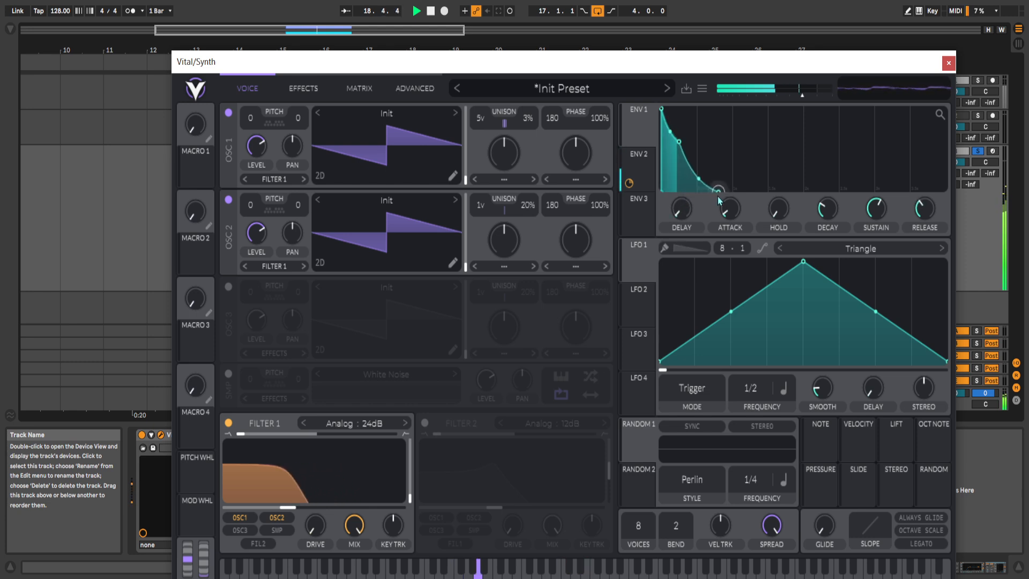
pyautogui.press('space')
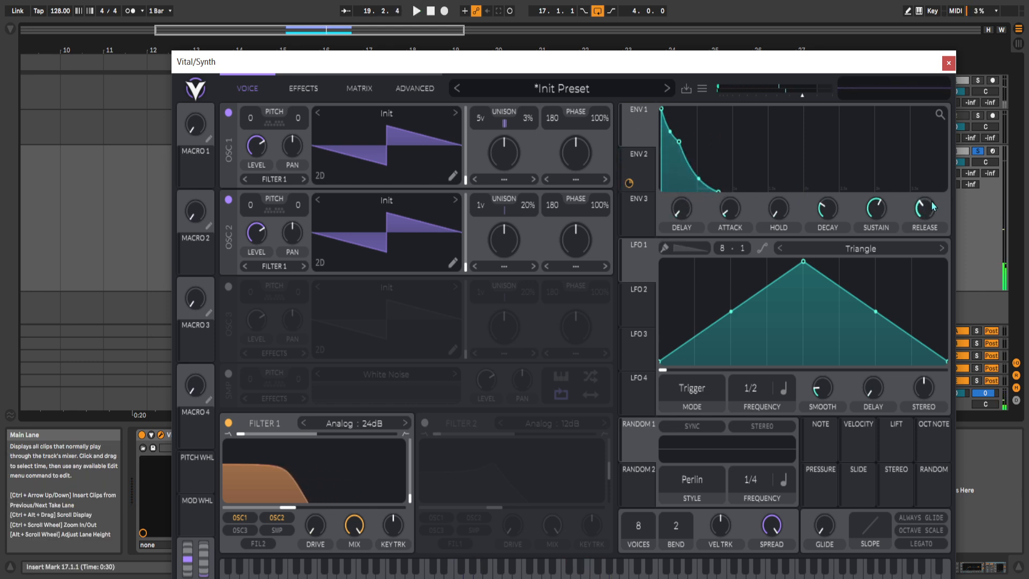
pyautogui.moveTo(929, 213); pyautogui.dragTo(924, 211)
pyautogui.press('space')
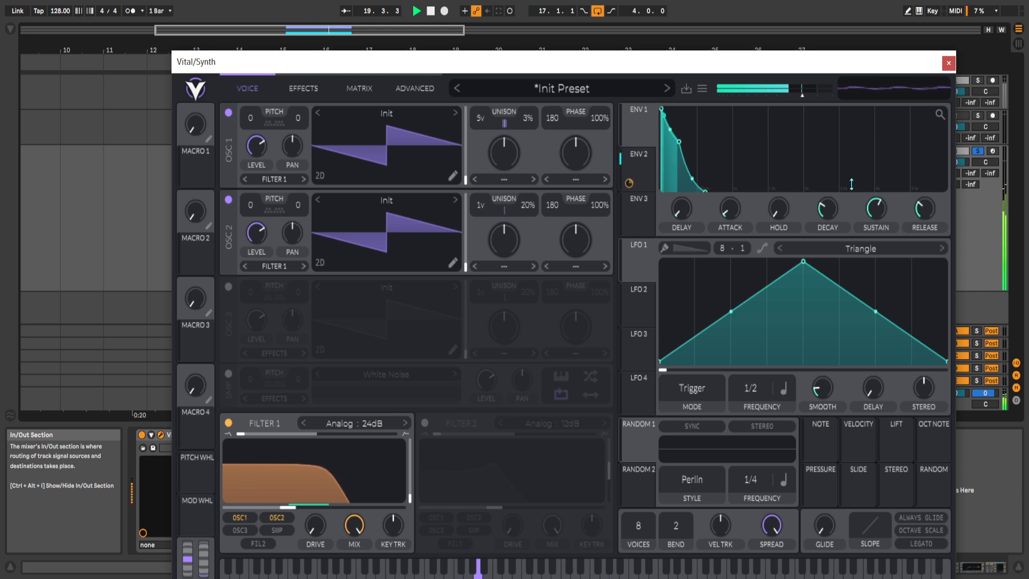
pyautogui.press('space')
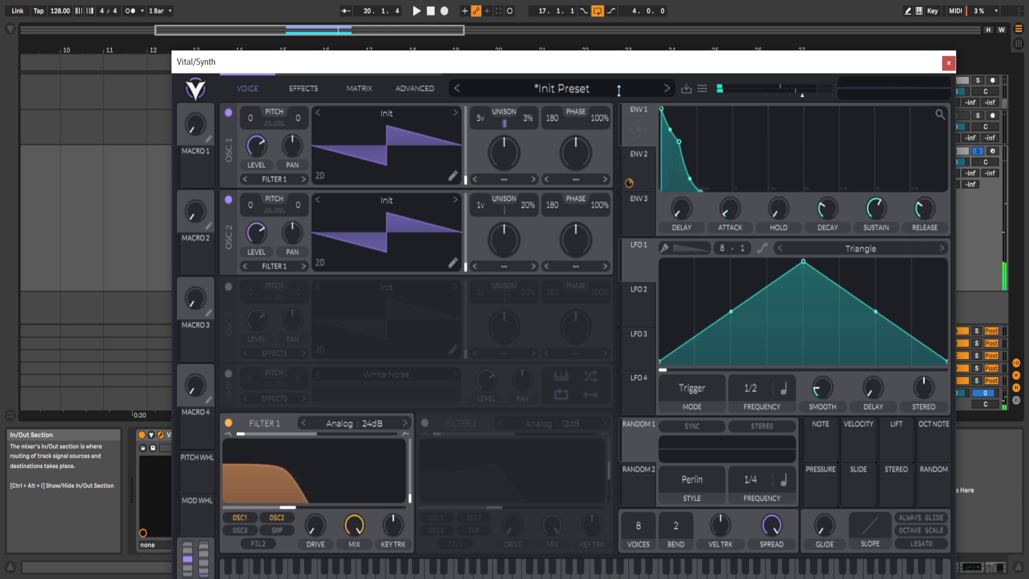
pyautogui.moveTo(616, 62); pyautogui.dragTo(627, 40)
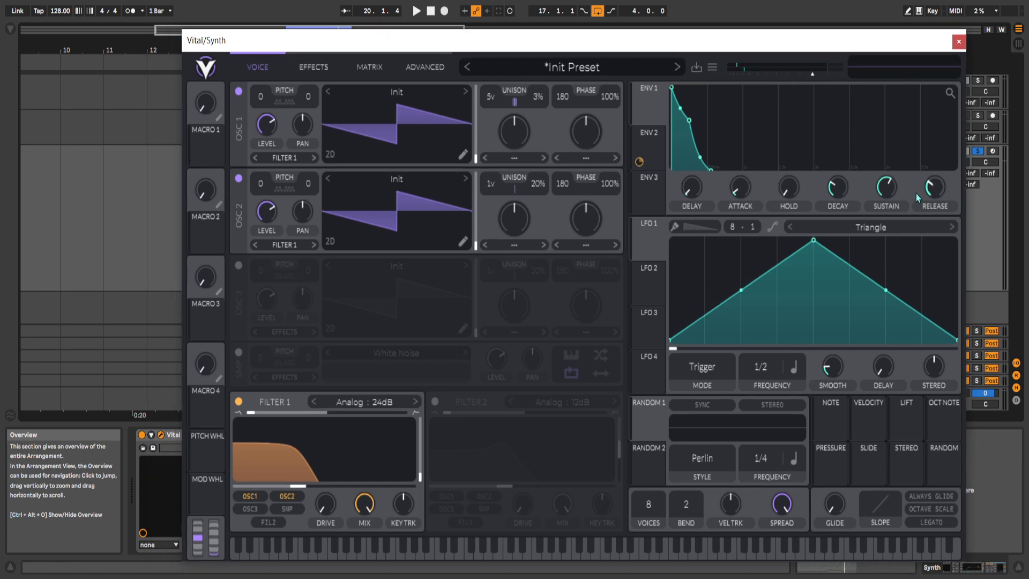
# - Adjust Envelope 2's release to about 0.197 seconds while auditioning the filter movement
pyautogui.scroll(2, 935, 186)
pyautogui.press('space')
pyautogui.scroll(-3, 929, 187)
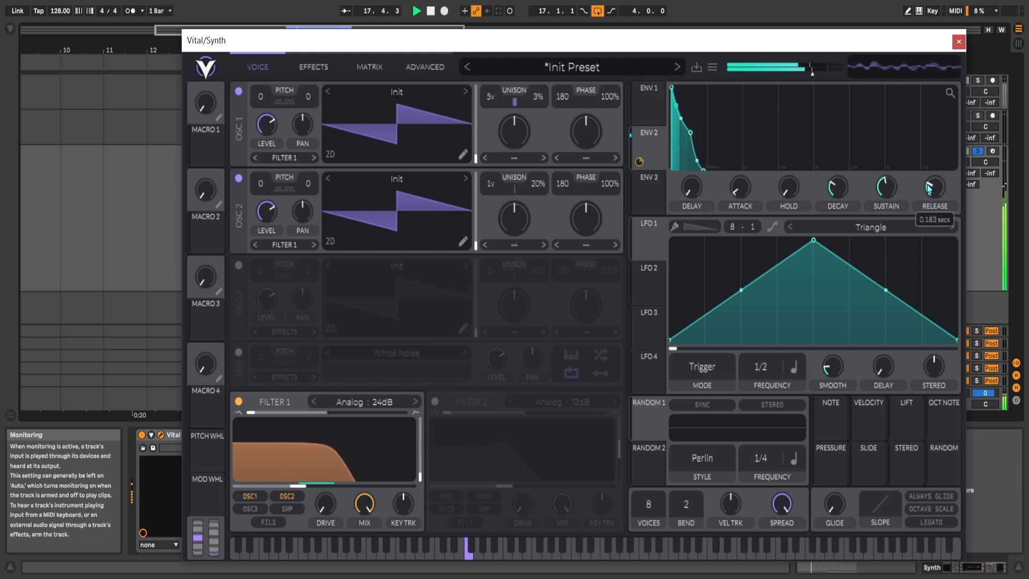
pyautogui.press('space')
pyautogui.moveTo(603, 51); pyautogui.dragTo(601, 36)
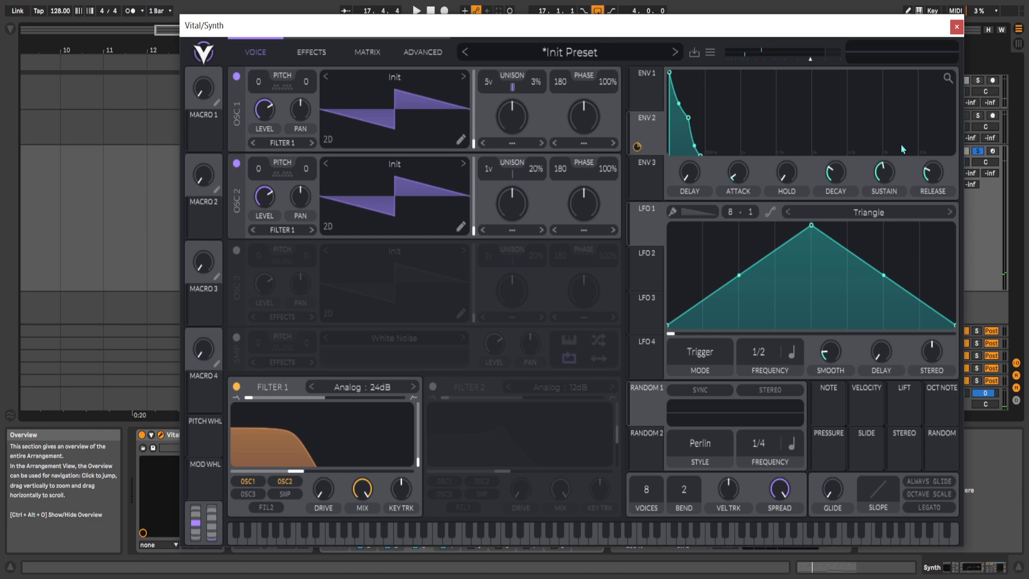
pyautogui.moveTo(938, 173); pyautogui.dragTo(936, 168)
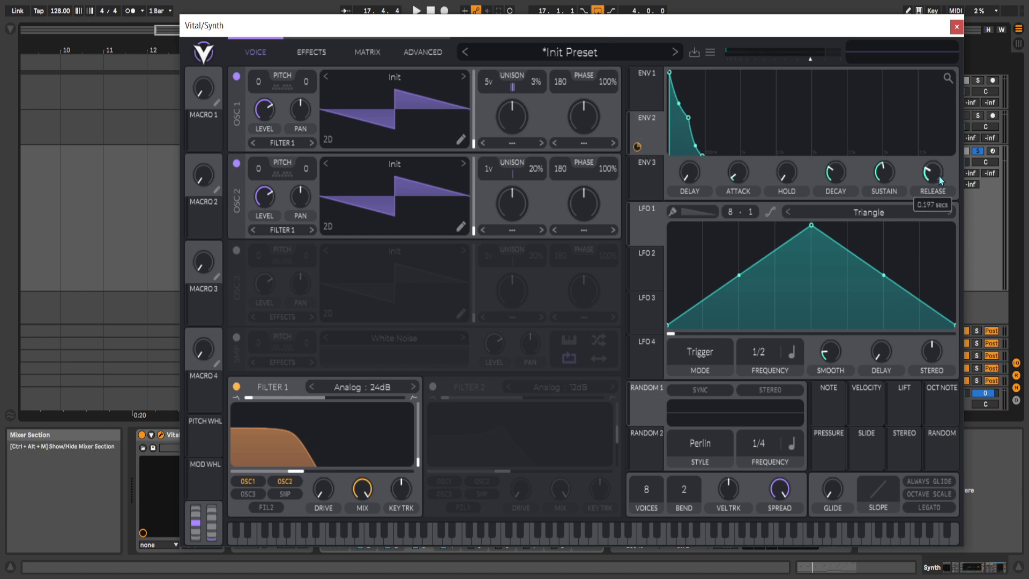
# - Play the clip and raise Envelope 2's sustain level with a slightly longer decay
pyautogui.press('space')
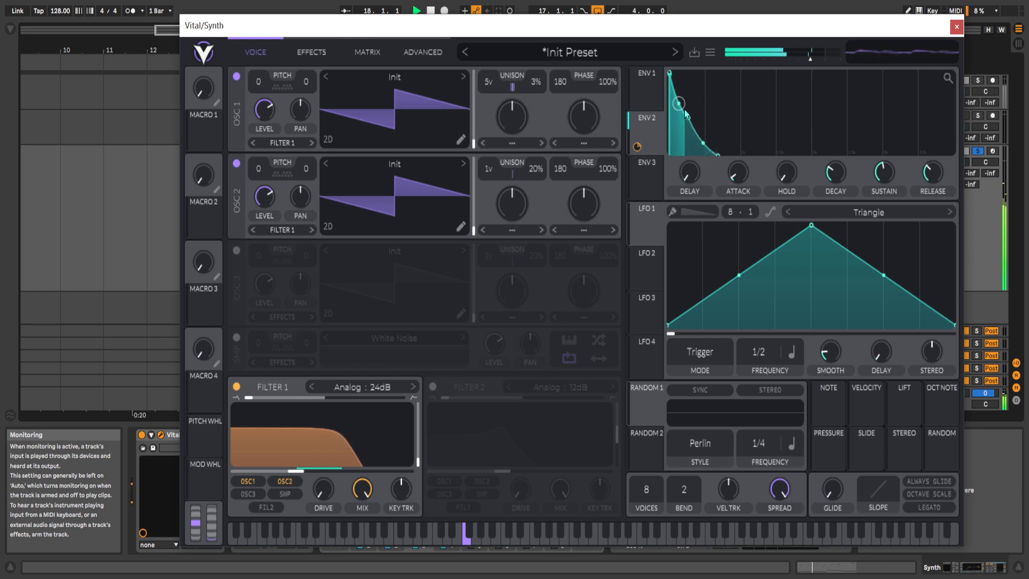
pyautogui.moveTo(687, 118); pyautogui.dragTo(697, 97)
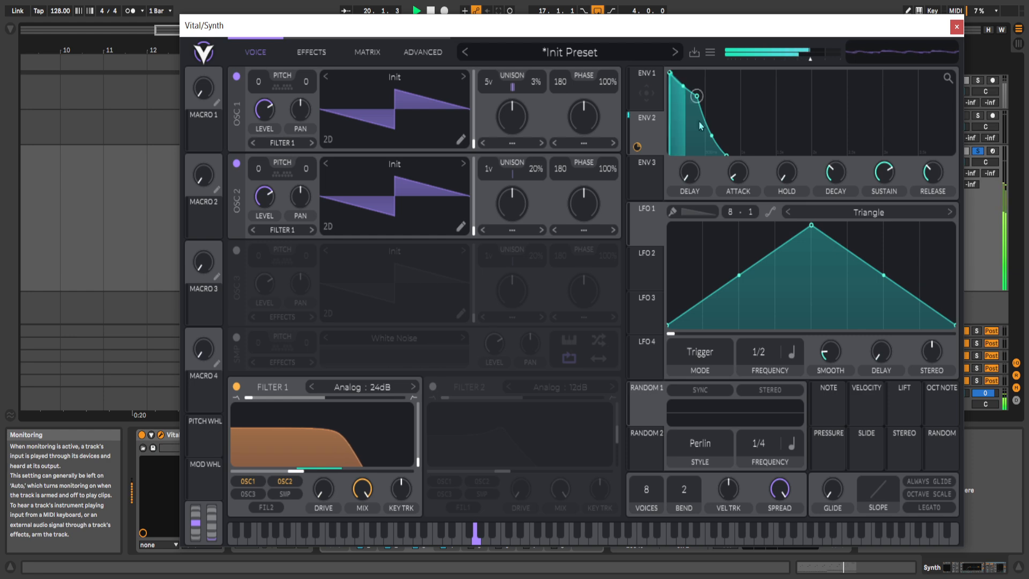
pyautogui.press('space')
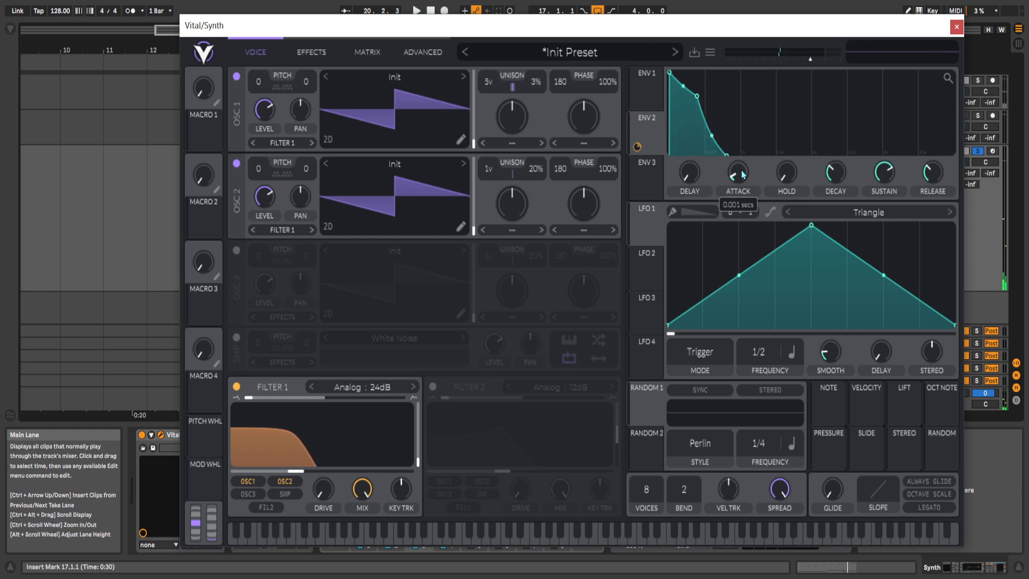
# - Set the attack to about 0.009 seconds on Envelope 2 and about 0.004 seconds on Envelope 1 during playback
pyautogui.press('space')
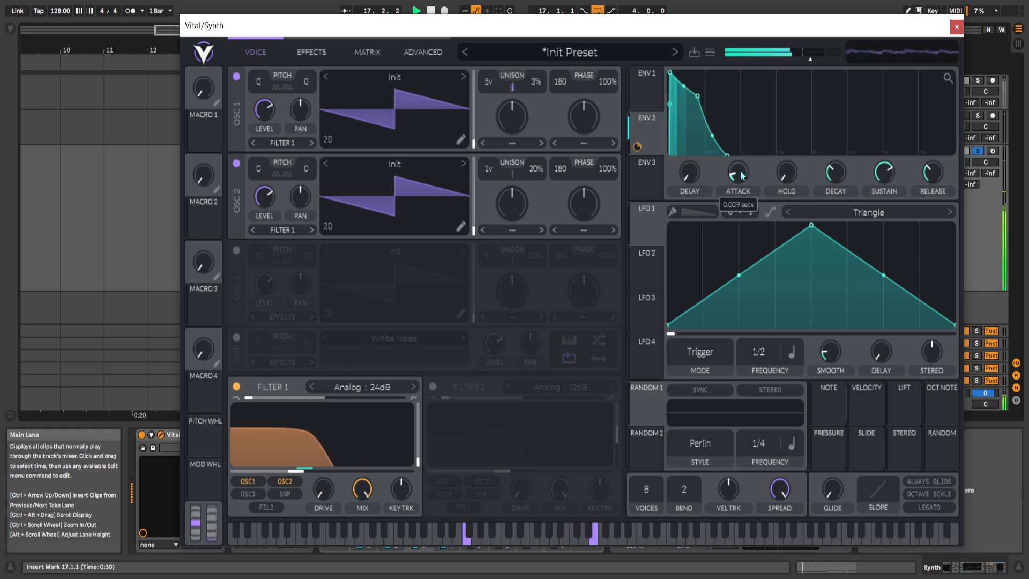
pyautogui.moveTo(746, 174)
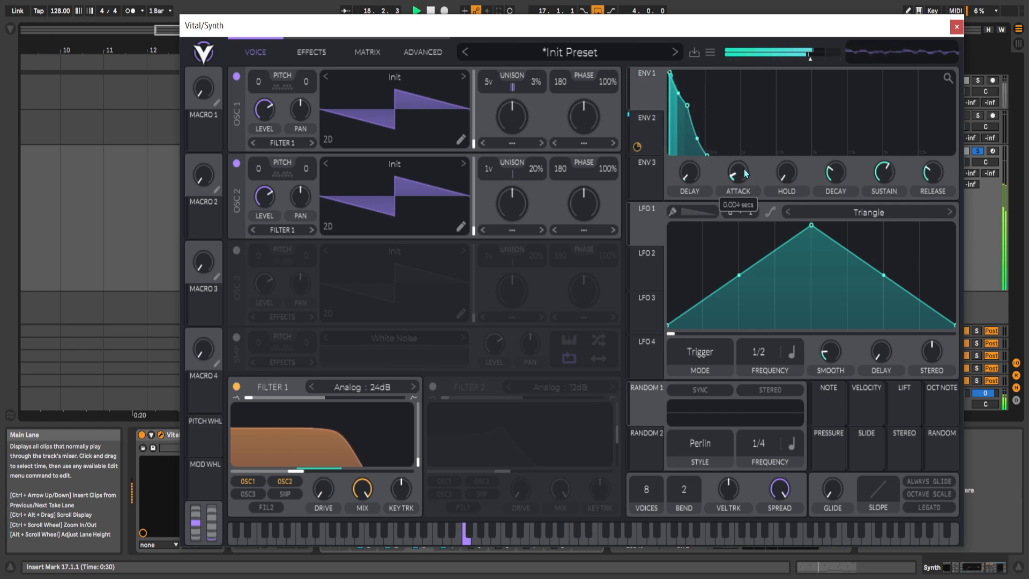
pyautogui.press('space')
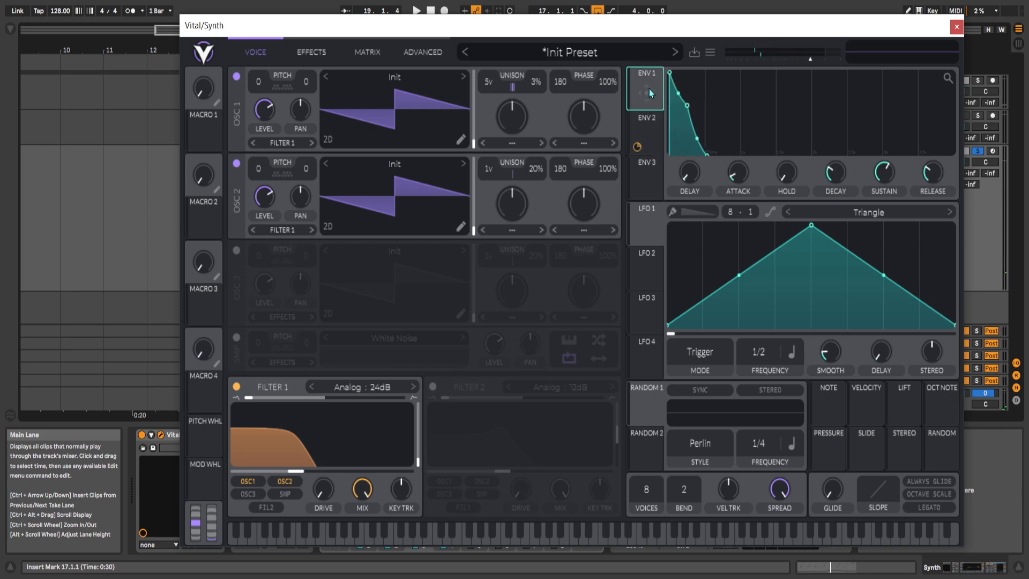
pyautogui.moveTo(667, 22); pyautogui.dragTo(662, 12)
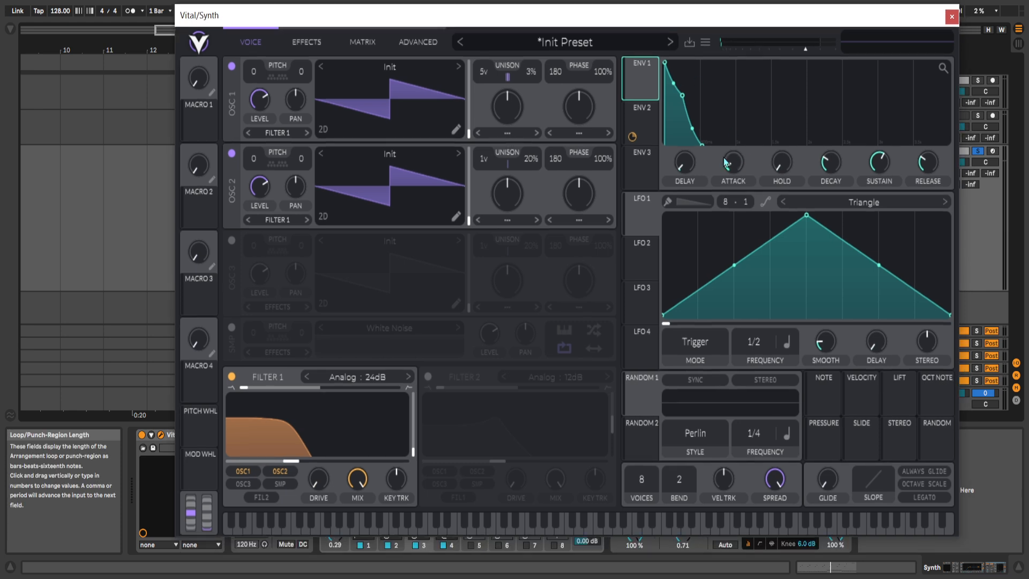
# - Audition the clip and increase Envelope 2's modulation amount on Filter 1's cutoff
pyautogui.press('space')
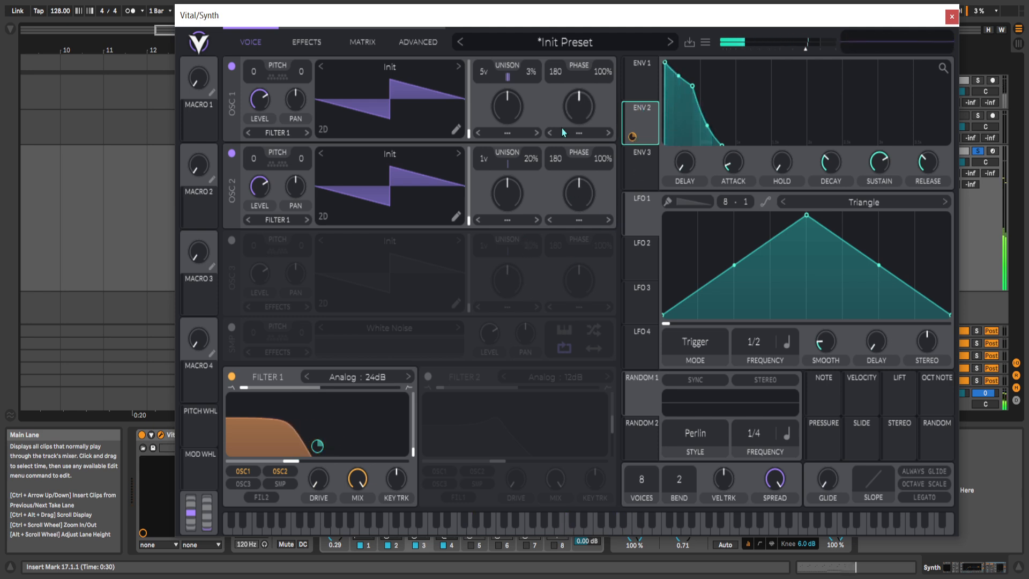
pyautogui.moveTo(519, 20); pyautogui.dragTo(498, 16)
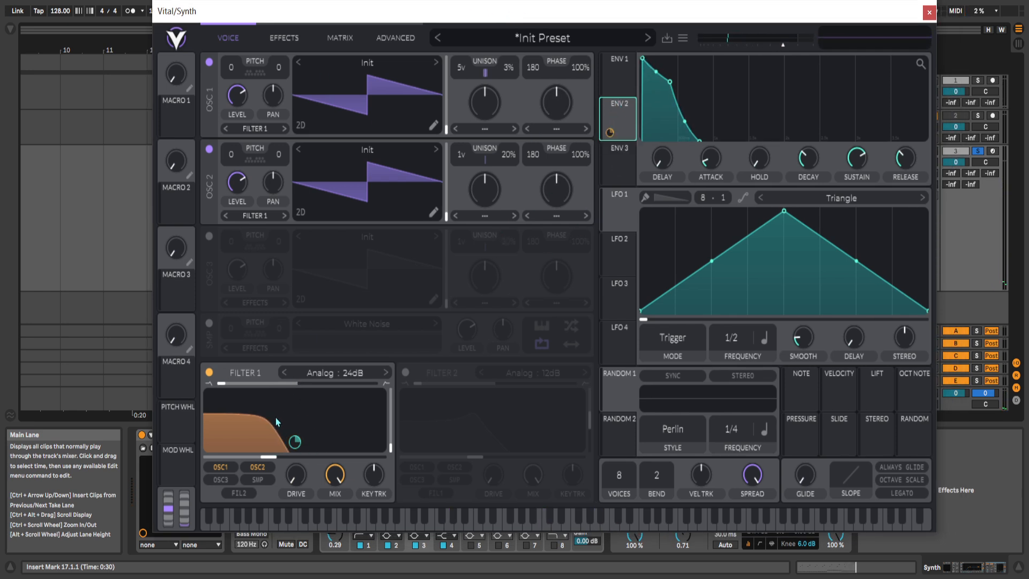
pyautogui.moveTo(611, 136)
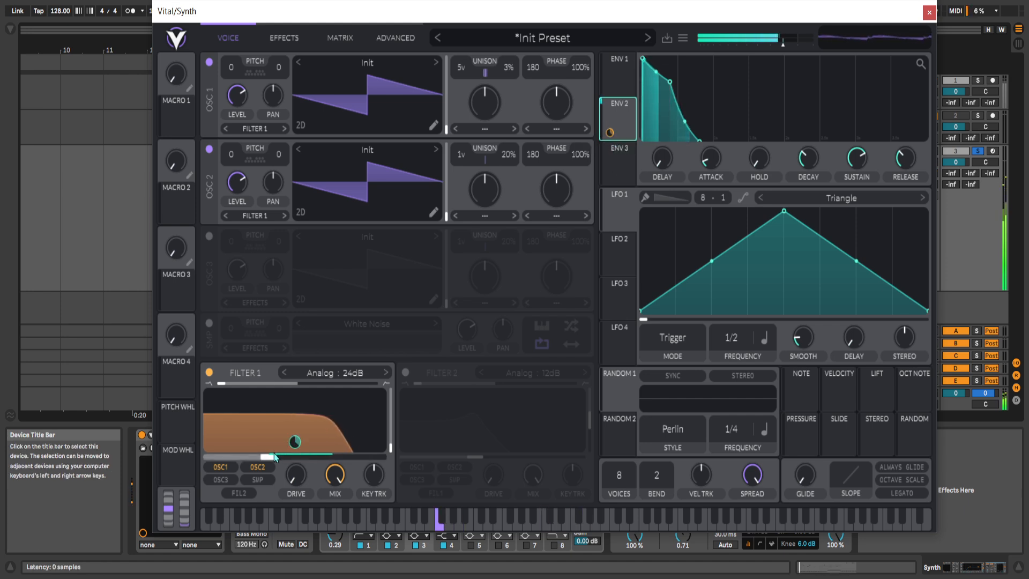
# - Lower Filter 1's base cutoff slightly while the clip plays
pyautogui.moveTo(273, 458); pyautogui.dragTo(252, 460)
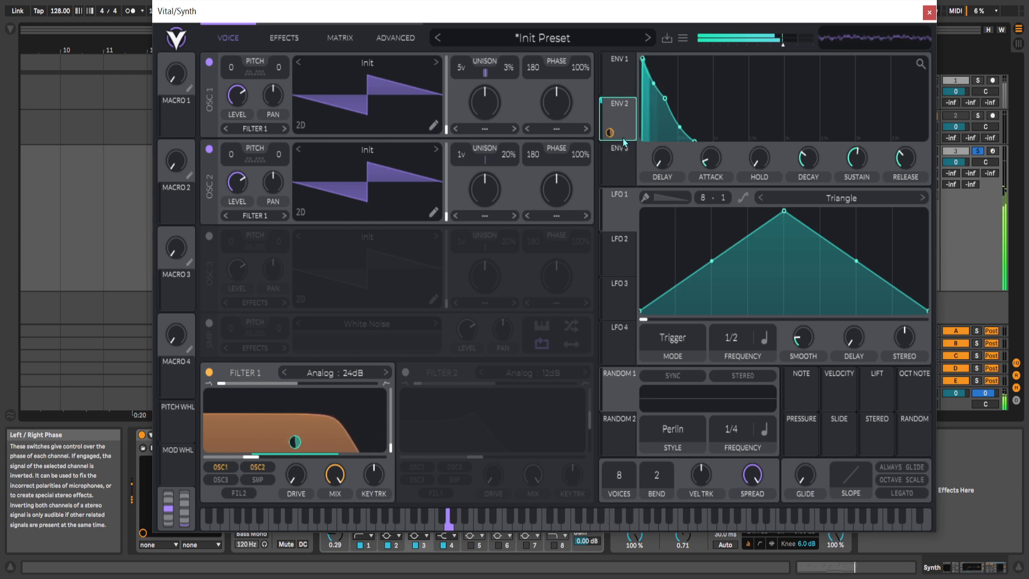
# - Load the Jno wavetable from the Tables folder into Oscillator 2
pyautogui.click(357, 156)
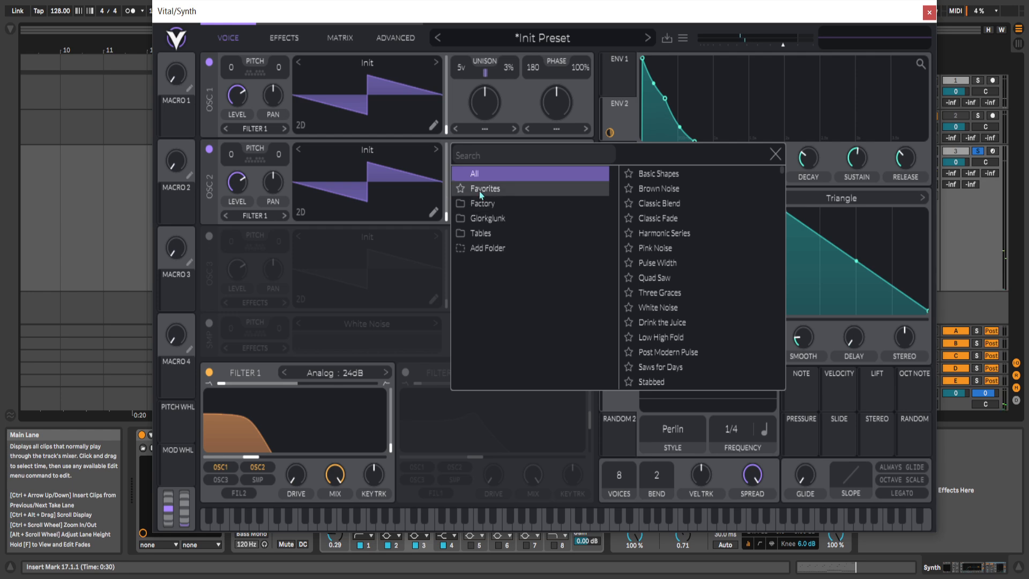
pyautogui.click(485, 233)
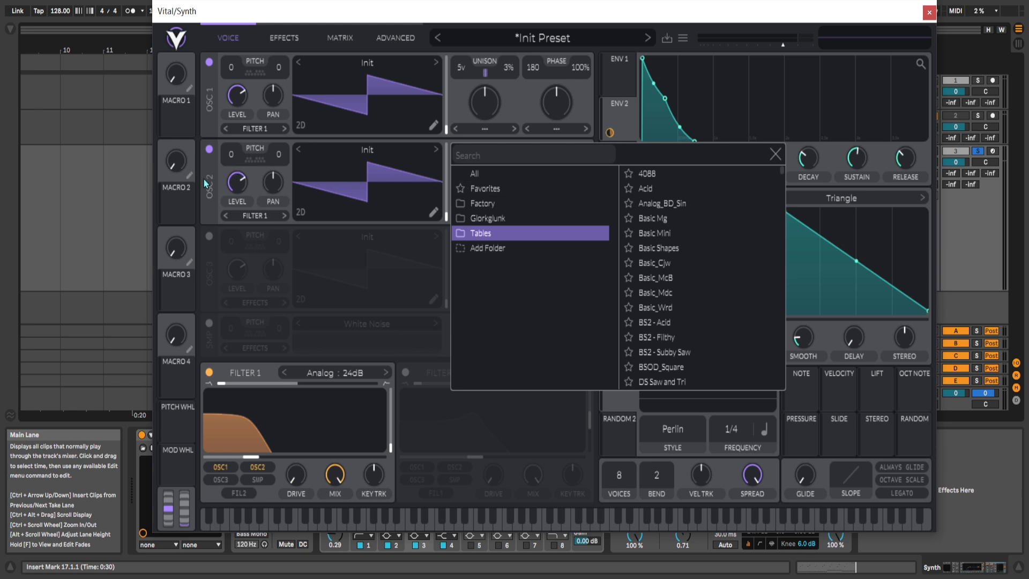
pyautogui.click(485, 235)
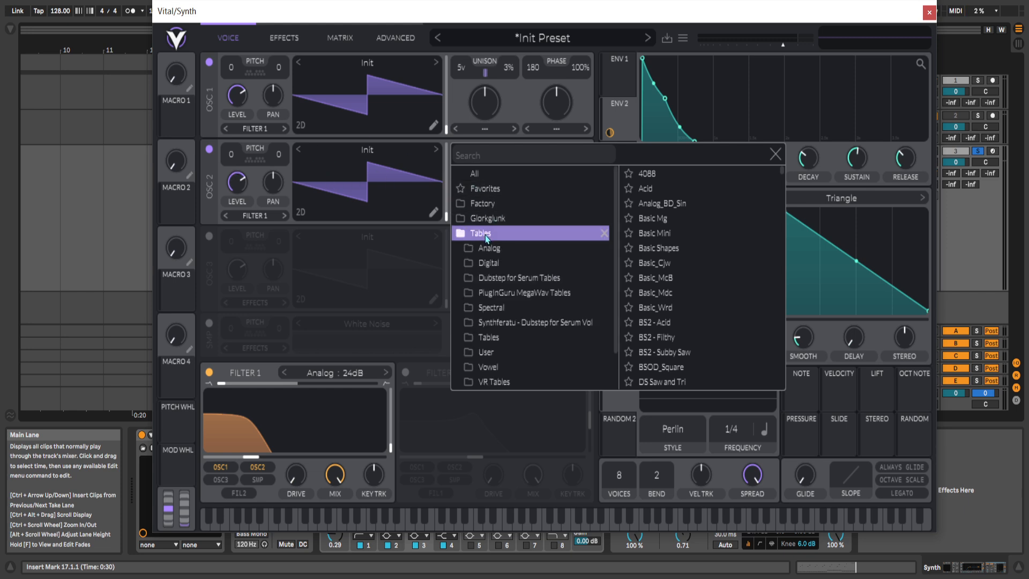
pyautogui.click(486, 234)
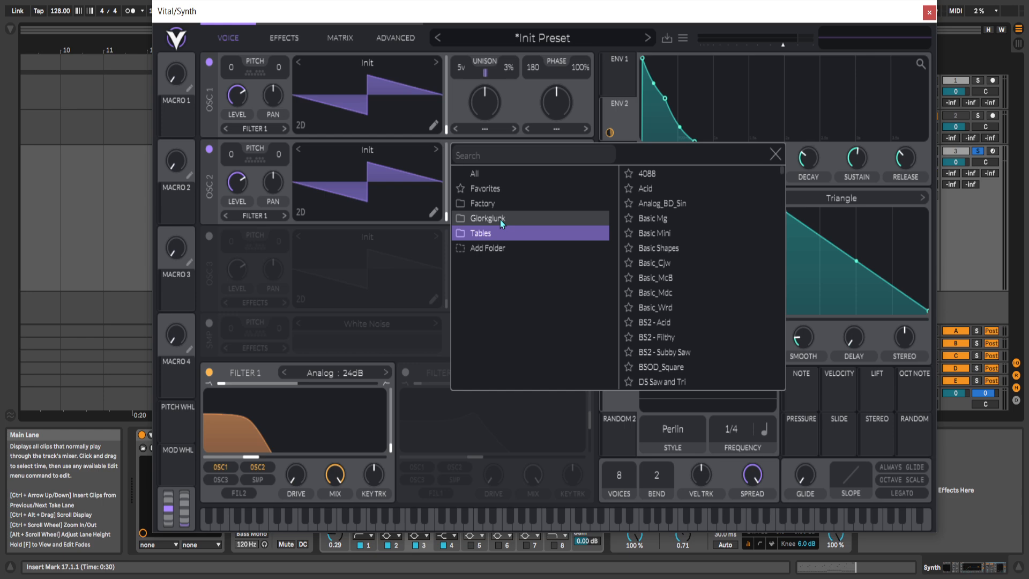
pyautogui.scroll(-4, 665, 261)
pyautogui.scroll(3, 669, 268)
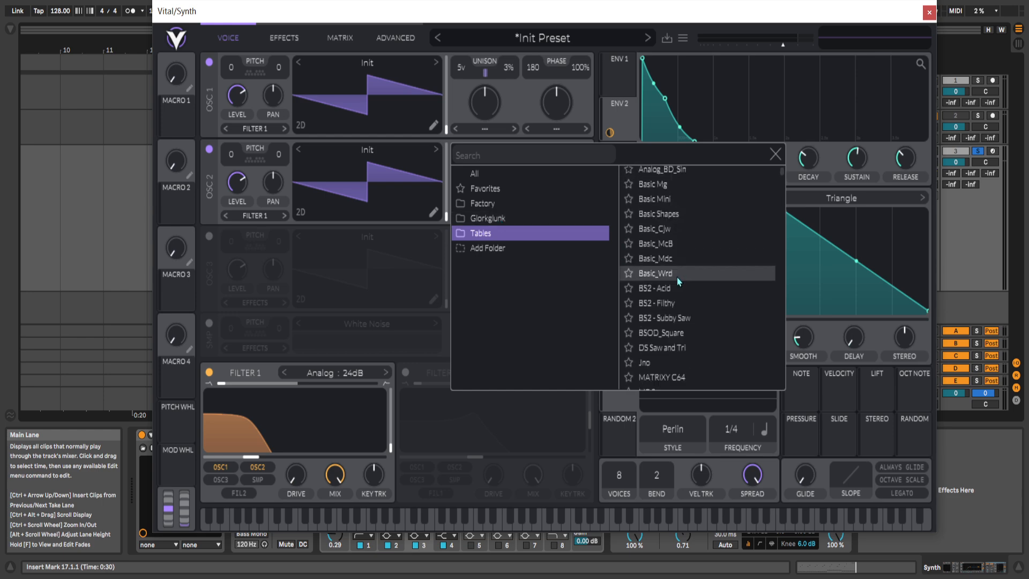
pyautogui.scroll(2, 677, 277)
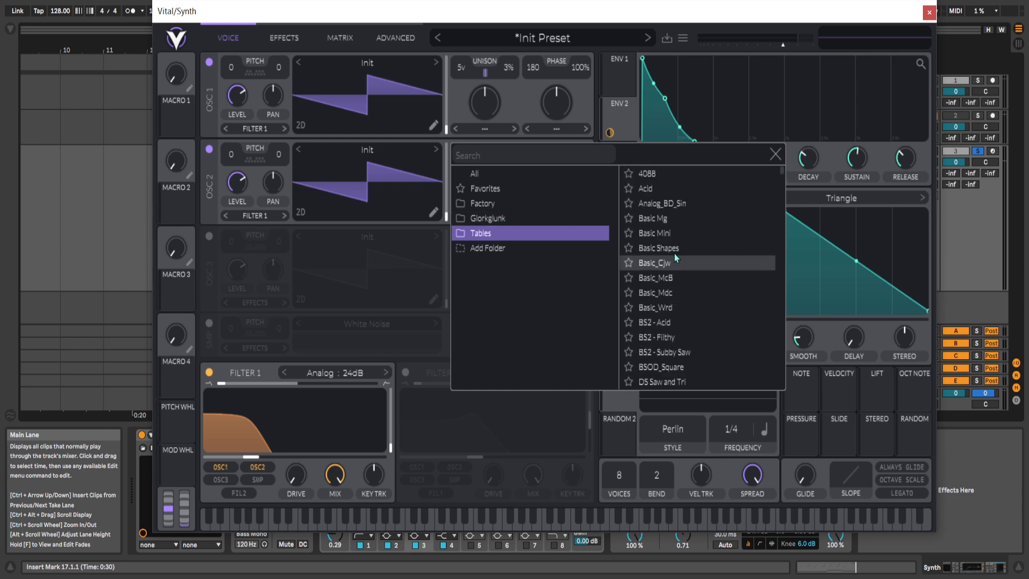
pyautogui.click(677, 202)
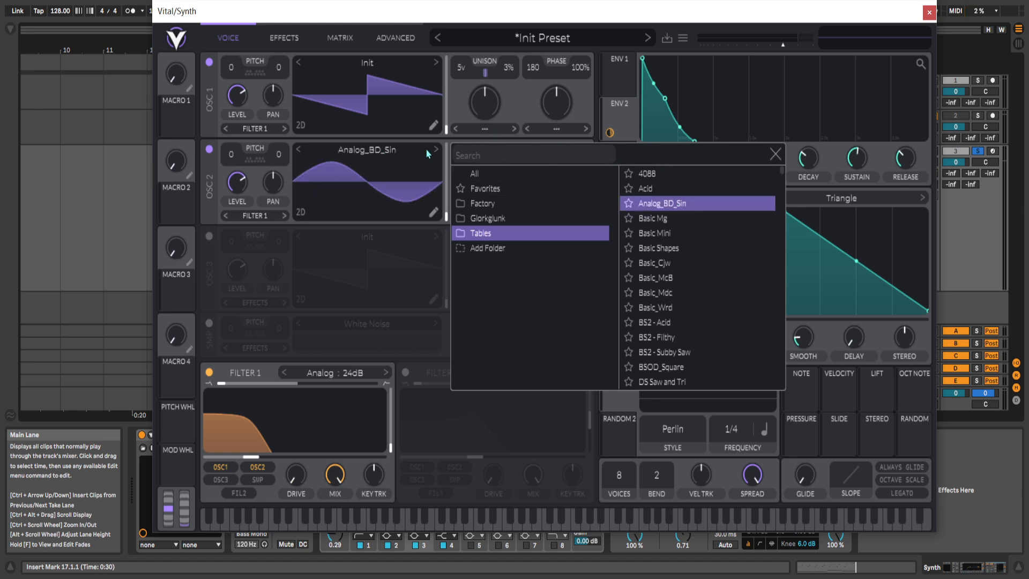
pyautogui.scroll(-4, 693, 280)
pyautogui.scroll(2, 682, 259)
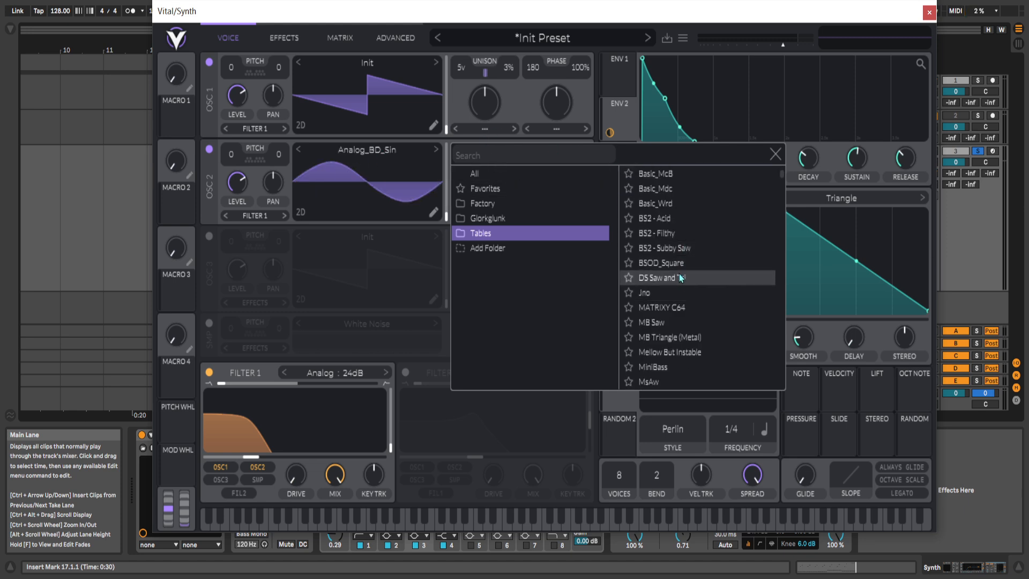
pyautogui.doubleClick(672, 294)
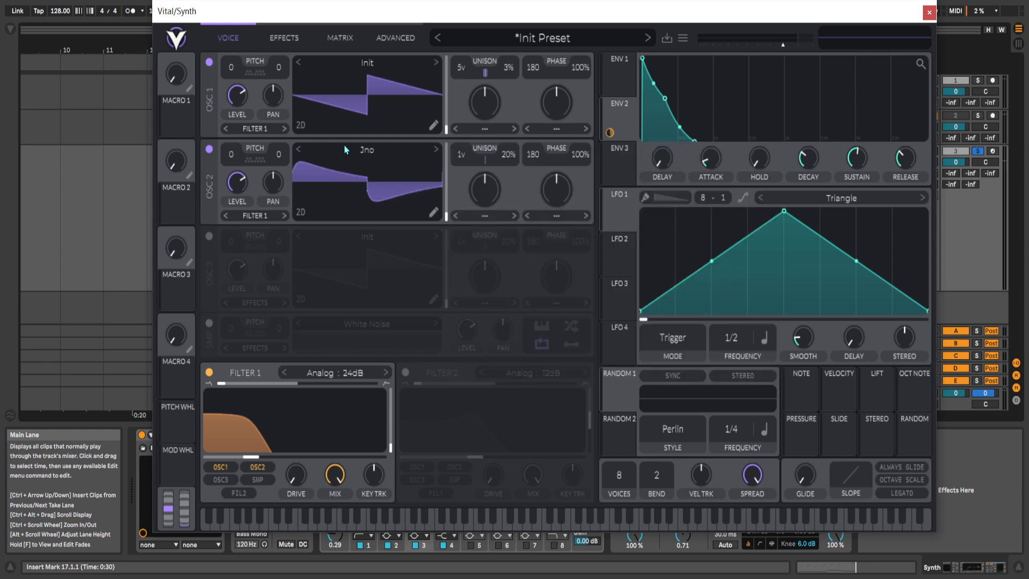
# - Audition Oscillator 2 with Oscillator 1 switched off and back on, trying a higher wavetable frame and returning it to 0
pyautogui.moveTo(446, 215)
pyautogui.mouseDown()
pyautogui.moveTo(450, 207)
pyautogui.moveTo(443, 218)
pyautogui.mouseUp()
pyautogui.click(210, 62)
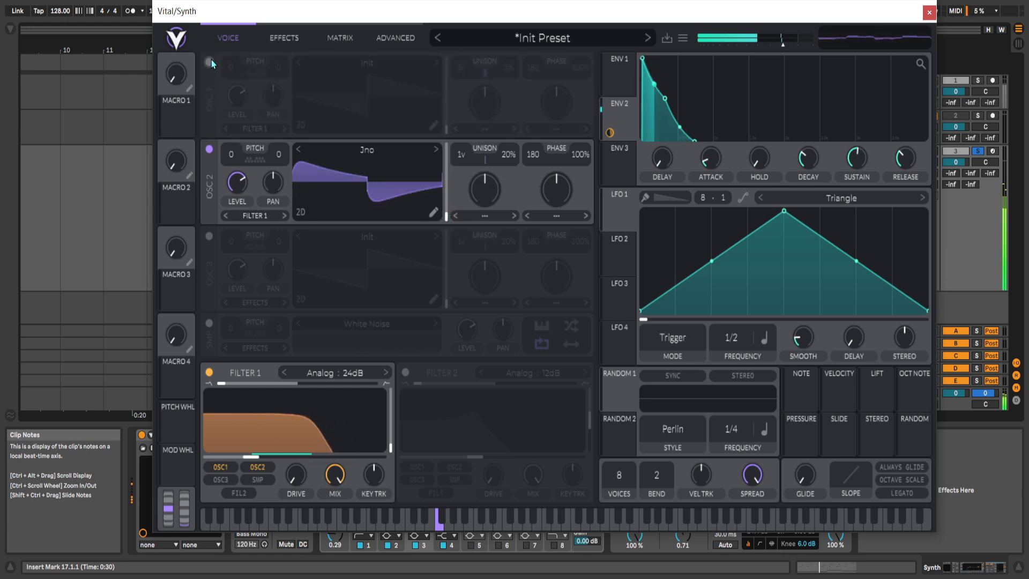
pyautogui.click(209, 62)
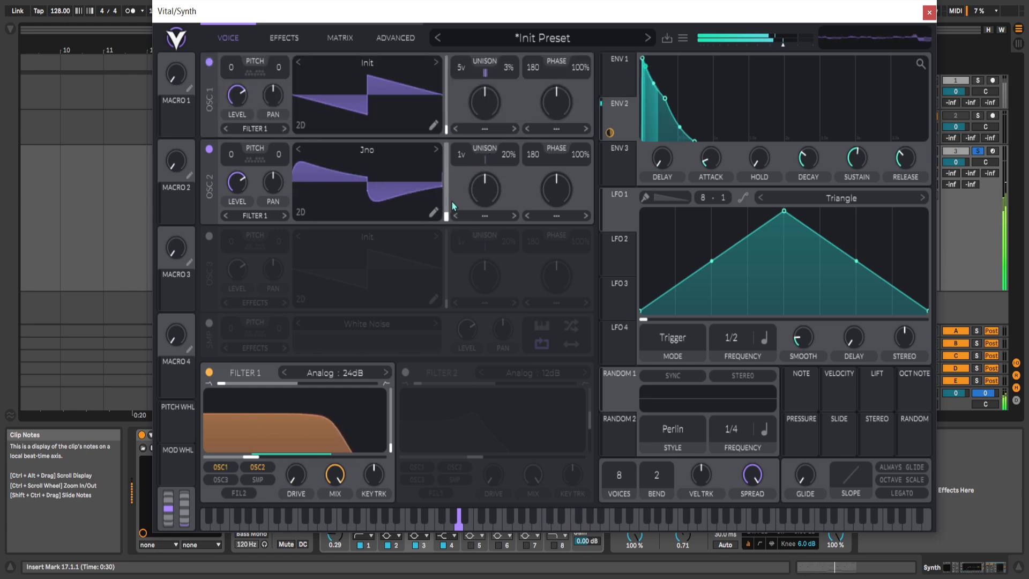
pyautogui.moveTo(452, 204)
pyautogui.mouseDown()
pyautogui.moveTo(449, 195)
pyautogui.moveTo(449, 204)
pyautogui.mouseUp()
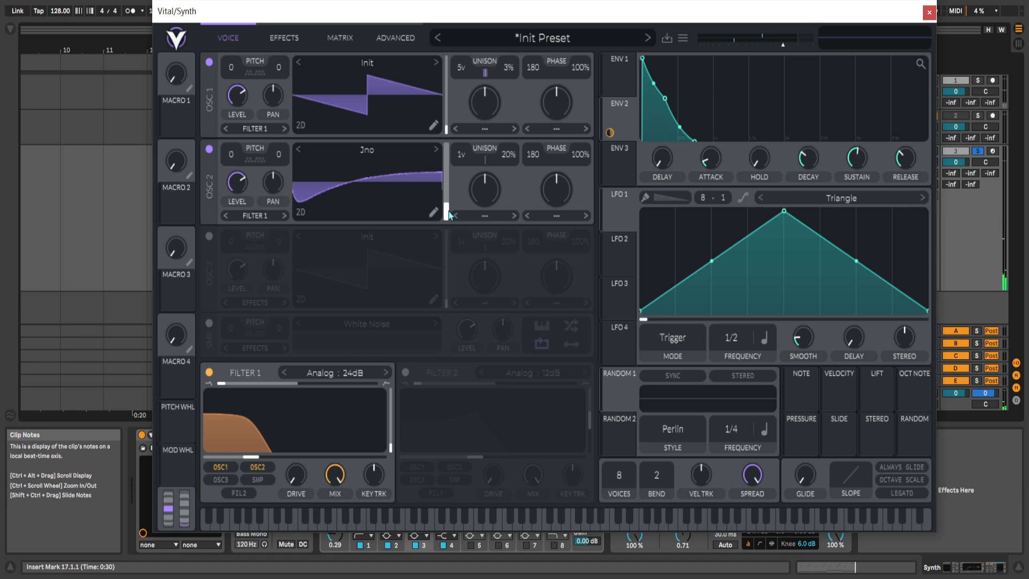
pyautogui.moveTo(450, 209)
pyautogui.mouseDown()
pyautogui.moveTo(449, 194)
pyautogui.moveTo(449, 221)
pyautogui.mouseUp()
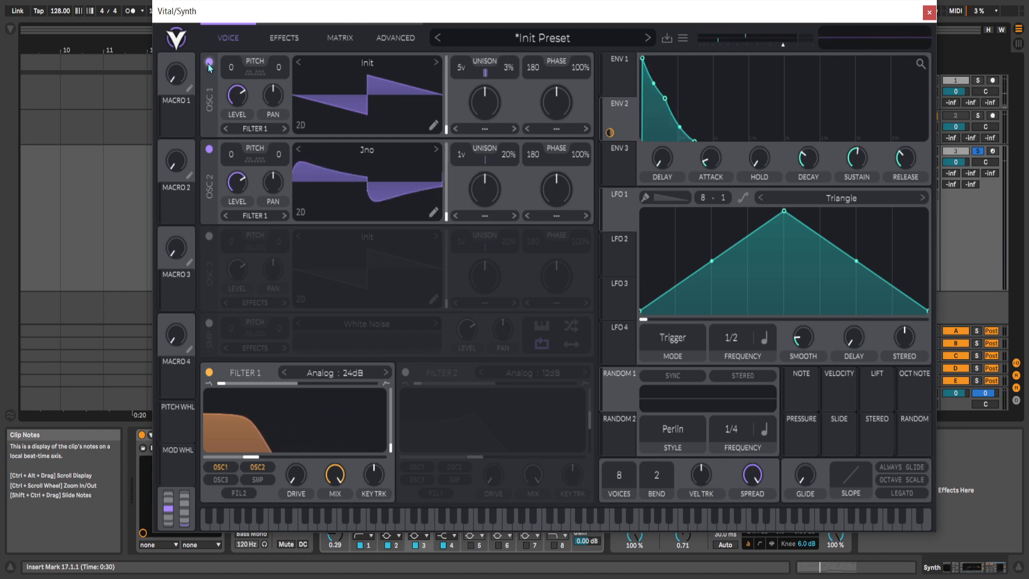
pyautogui.click(209, 63)
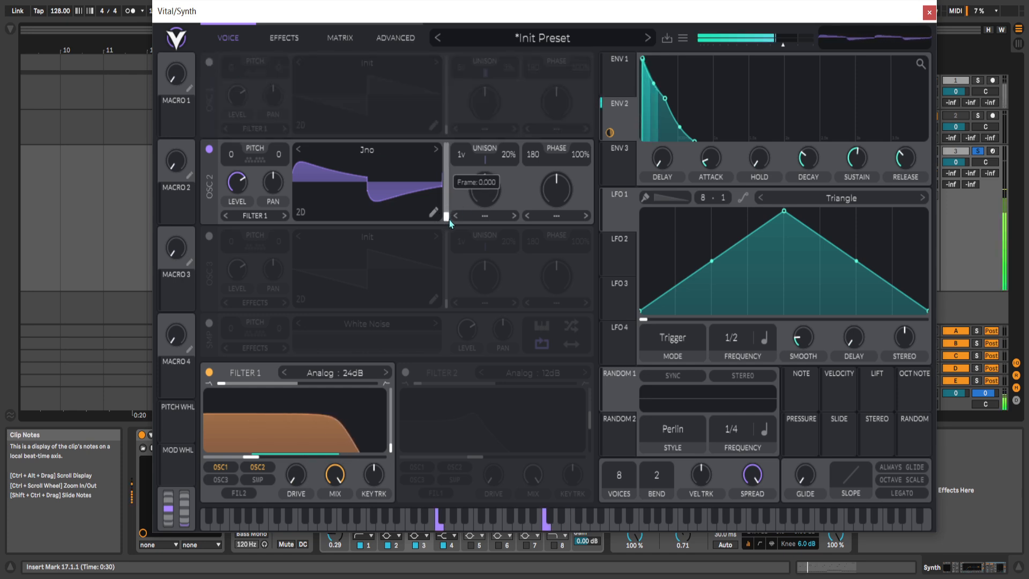
pyautogui.click(209, 62)
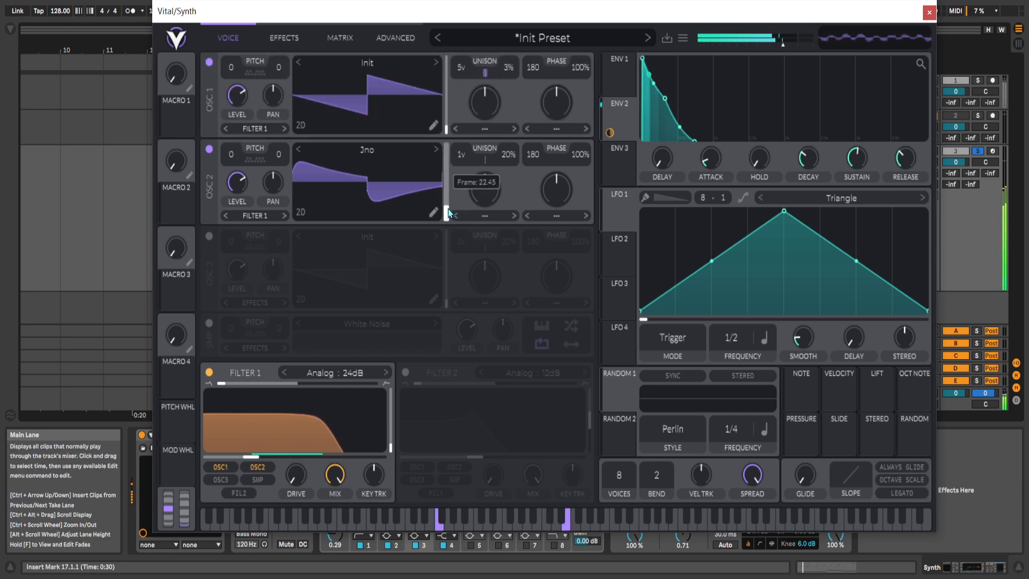
# - Raise Oscillator 2's wavetable frame during playback and check it with Oscillator 1 switched off and on again
pyautogui.moveTo(448, 215); pyautogui.dragTo(449, 206)
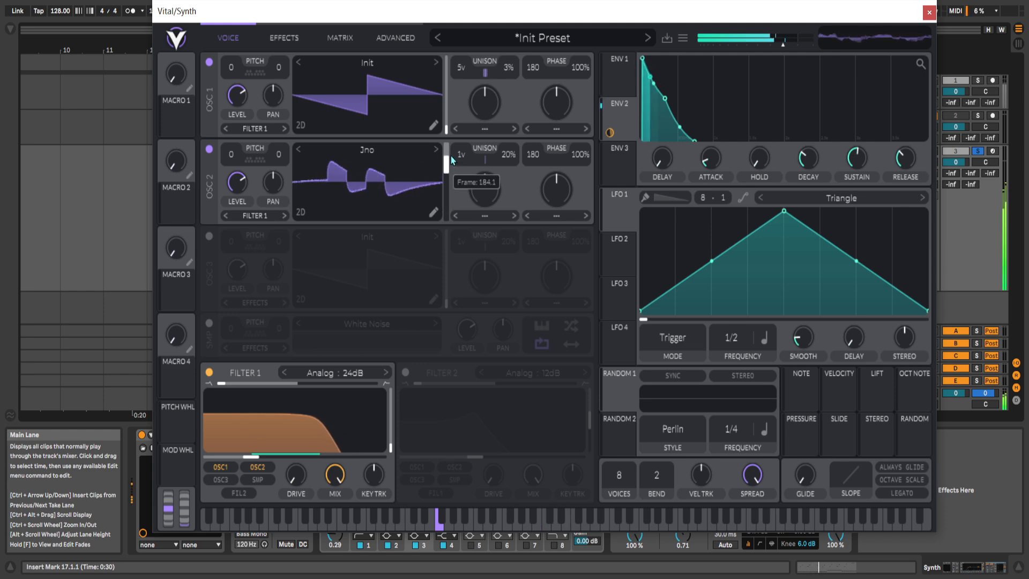
pyautogui.moveTo(452, 203); pyautogui.dragTo(454, 200)
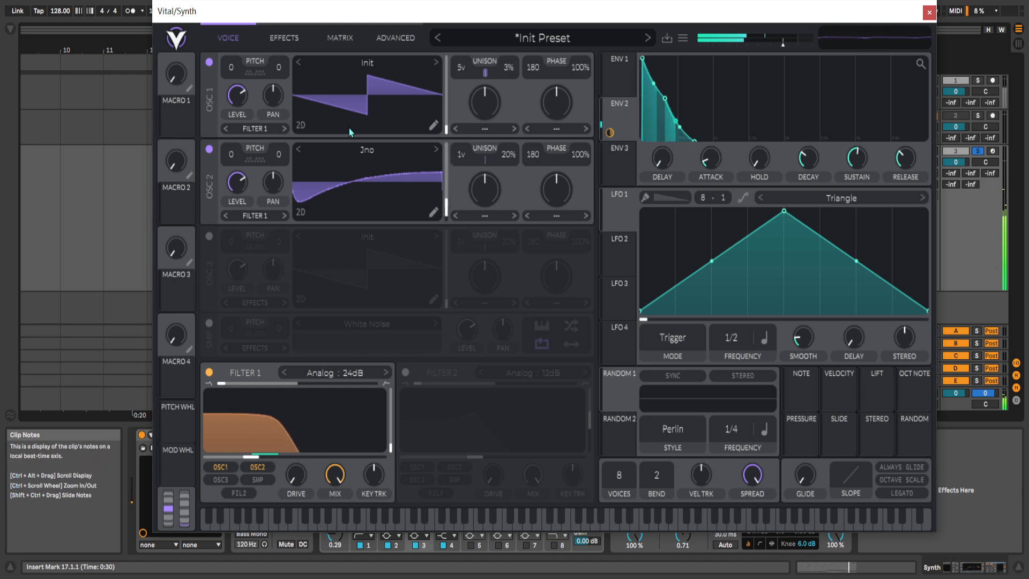
pyautogui.click(209, 62)
pyautogui.click(209, 62)
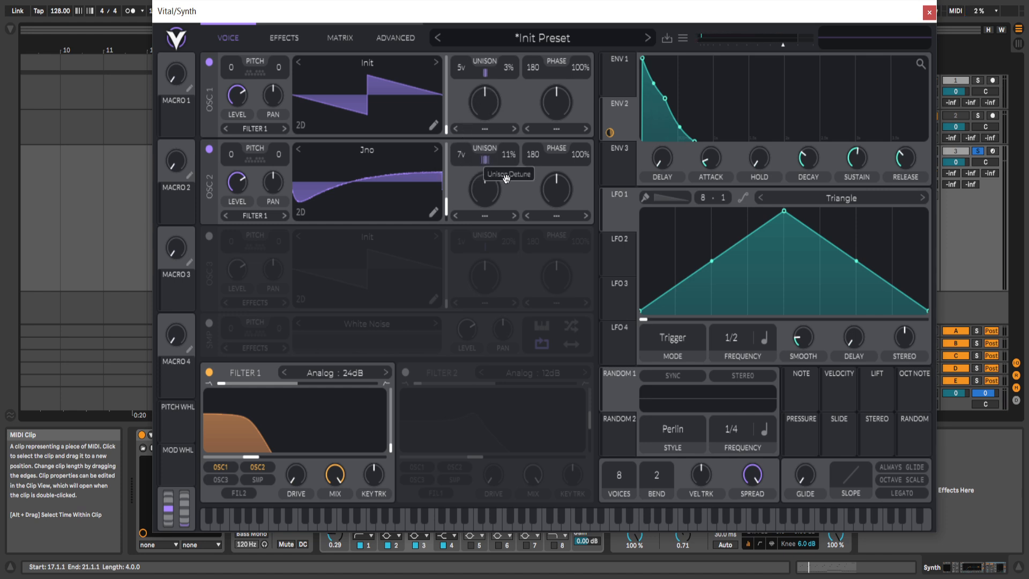
# - Try 7 unison voices on Oscillator 2, finishing with 1 voice and 0% detune
pyautogui.moveTo(507, 178)
pyautogui.mouseDown()
pyautogui.moveTo(513, 219)
pyautogui.moveTo(503, 175)
pyautogui.mouseUp()
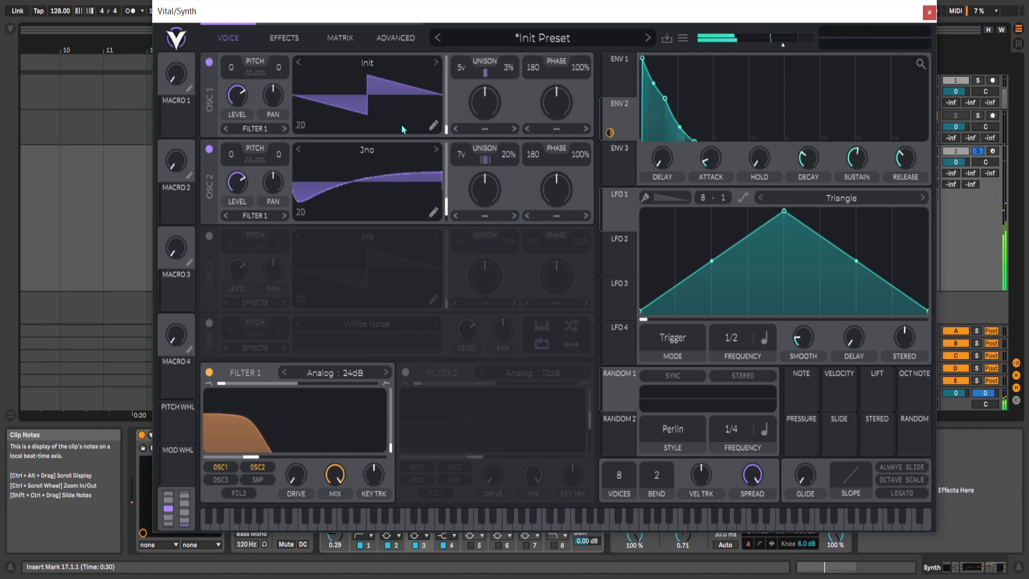
pyautogui.moveTo(494, 11); pyautogui.dragTo(493, 4)
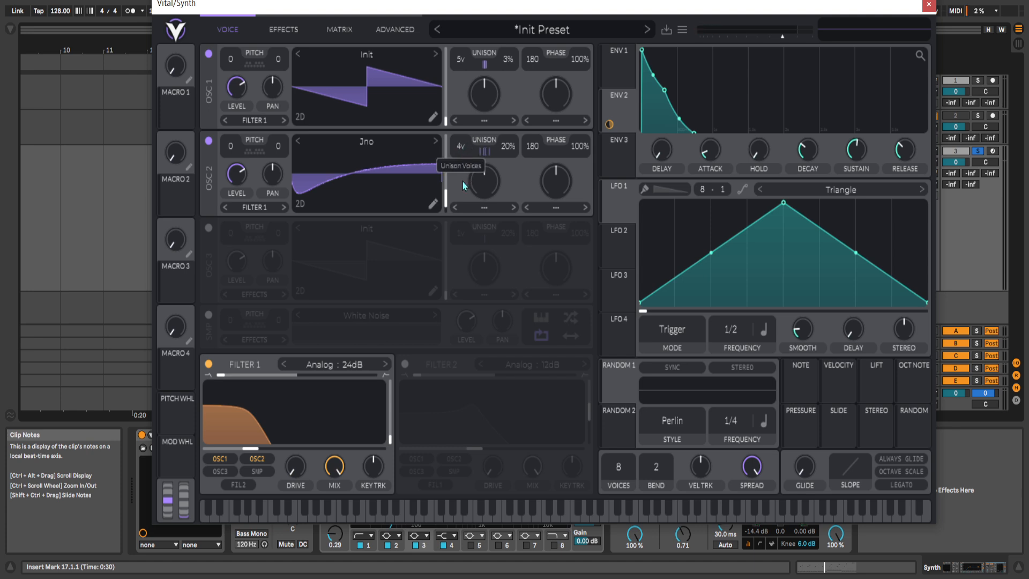
pyautogui.moveTo(463, 185); pyautogui.dragTo(512, 217)
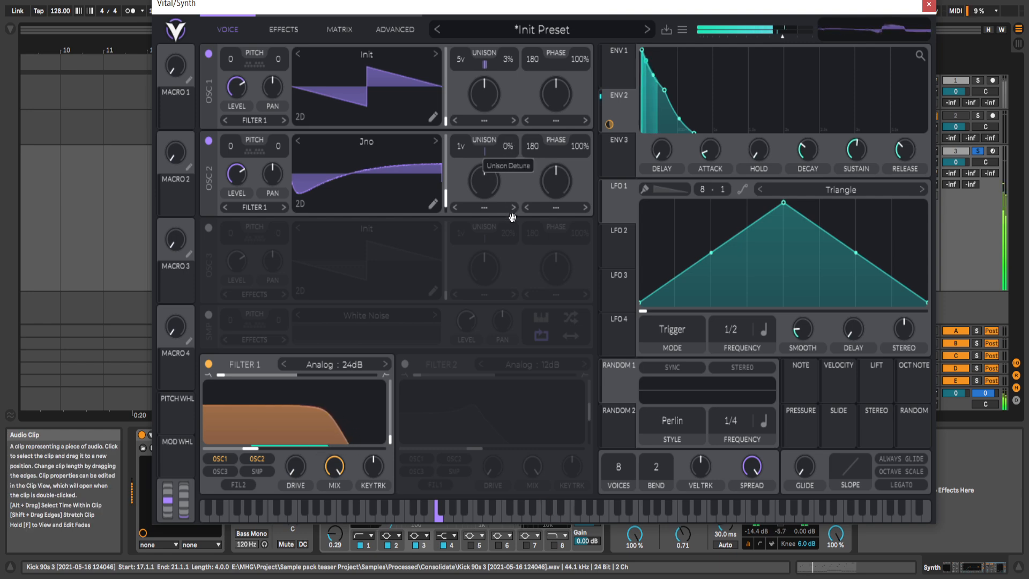
# - Try the Vocode spectral morph on Oscillator 2 with amounts up to 96.50%
pyautogui.click(492, 207)
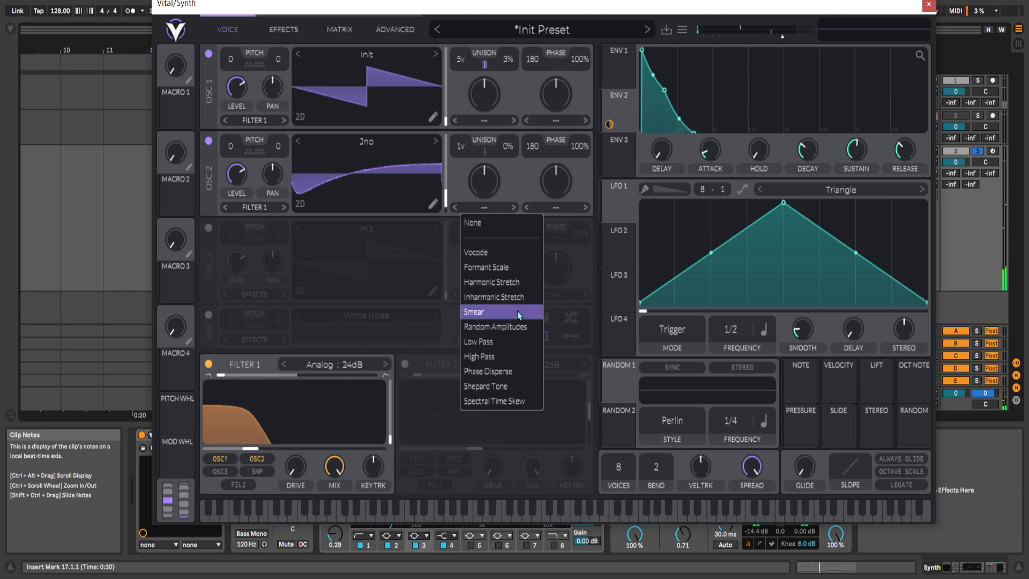
pyautogui.click(493, 261)
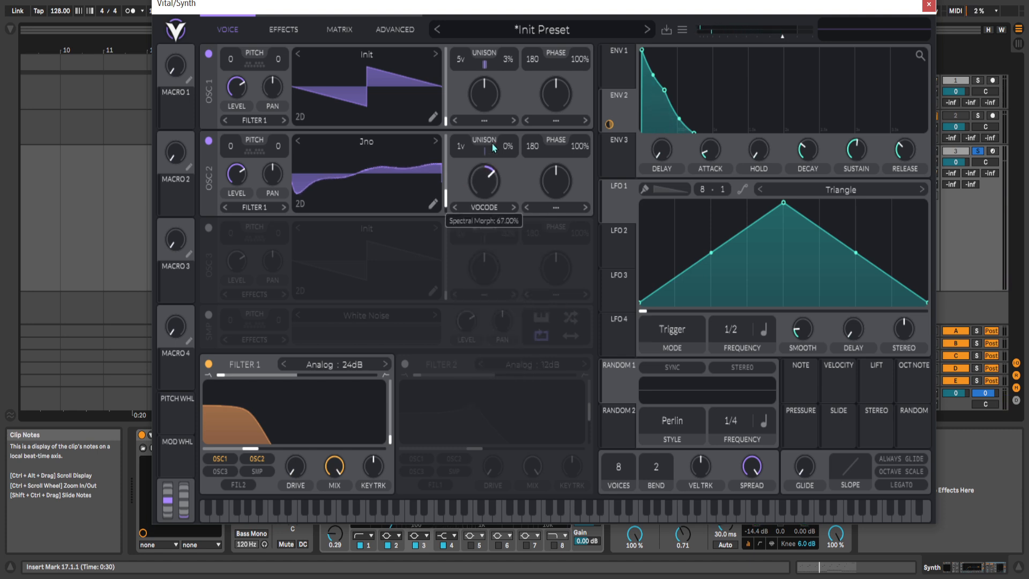
pyautogui.click(481, 208)
pyautogui.click(489, 185)
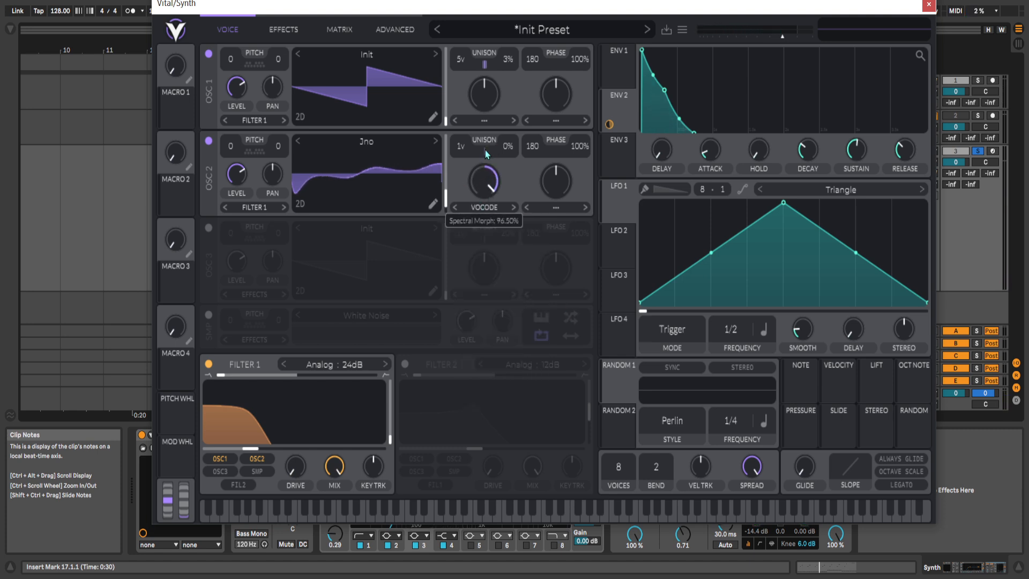
pyautogui.moveTo(486, 154); pyautogui.dragTo(493, 212)
# - Set Oscillator 2's spectral morph to Inharmonic Stretch, adjusting the amount slightly above its midpoint while comparing with Oscillator 1 off and on
pyautogui.click(484, 207)
pyautogui.click(501, 309)
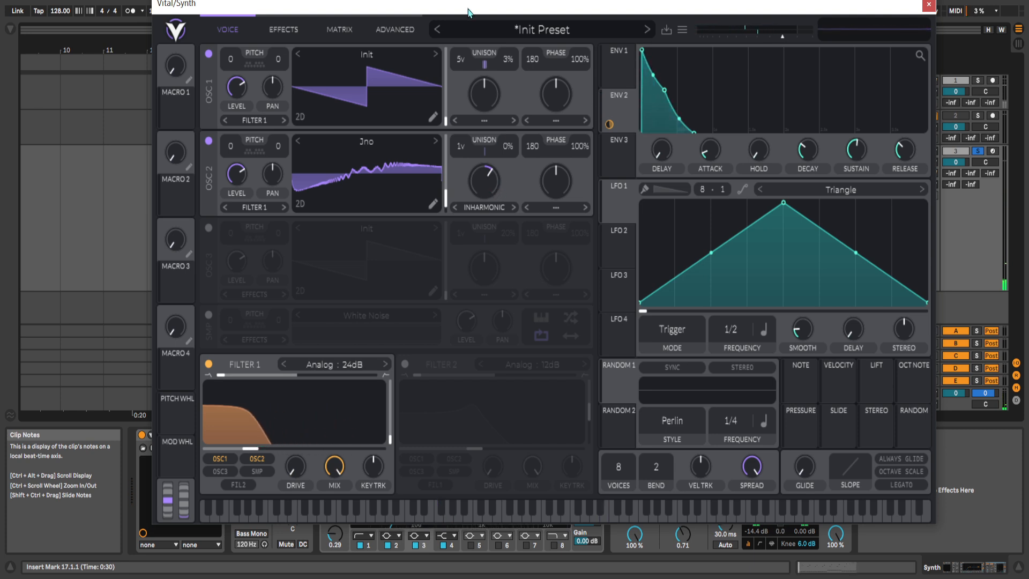
pyautogui.moveTo(468, 8); pyautogui.dragTo(459, 1)
pyautogui.moveTo(482, 180); pyautogui.dragTo(487, 173)
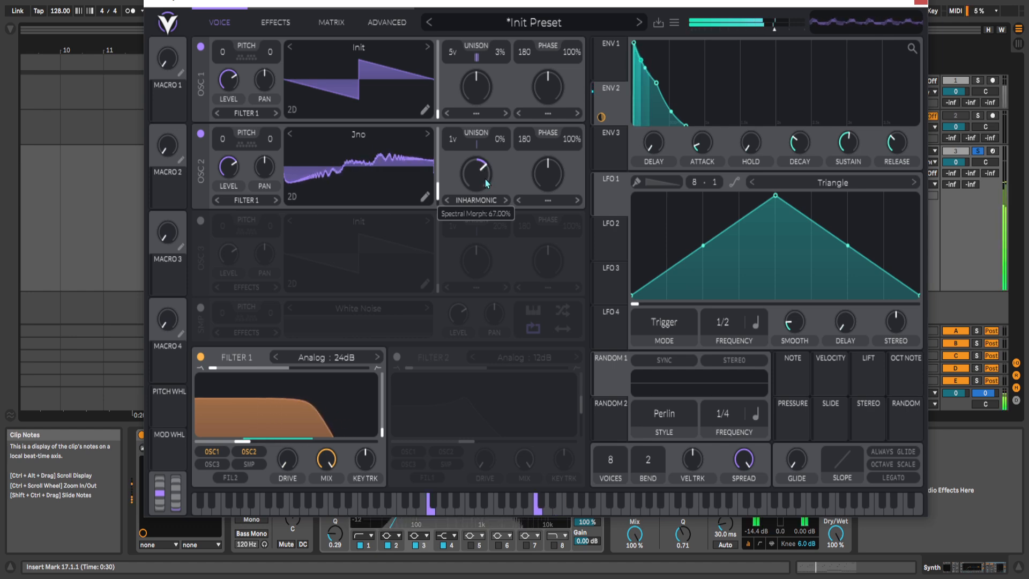
pyautogui.click(201, 47)
pyautogui.click(201, 48)
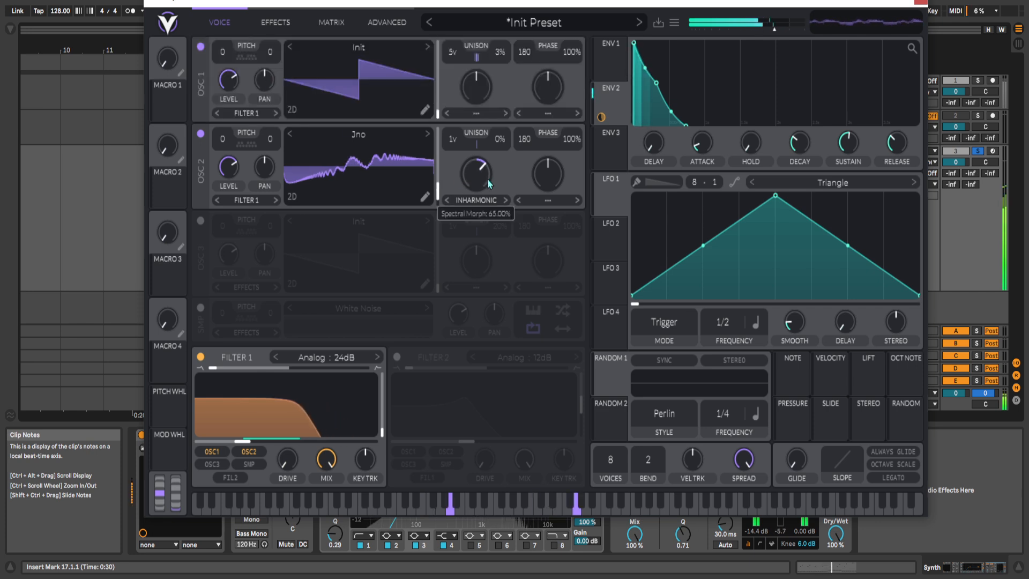
pyautogui.moveTo(488, 179); pyautogui.dragTo(487, 185)
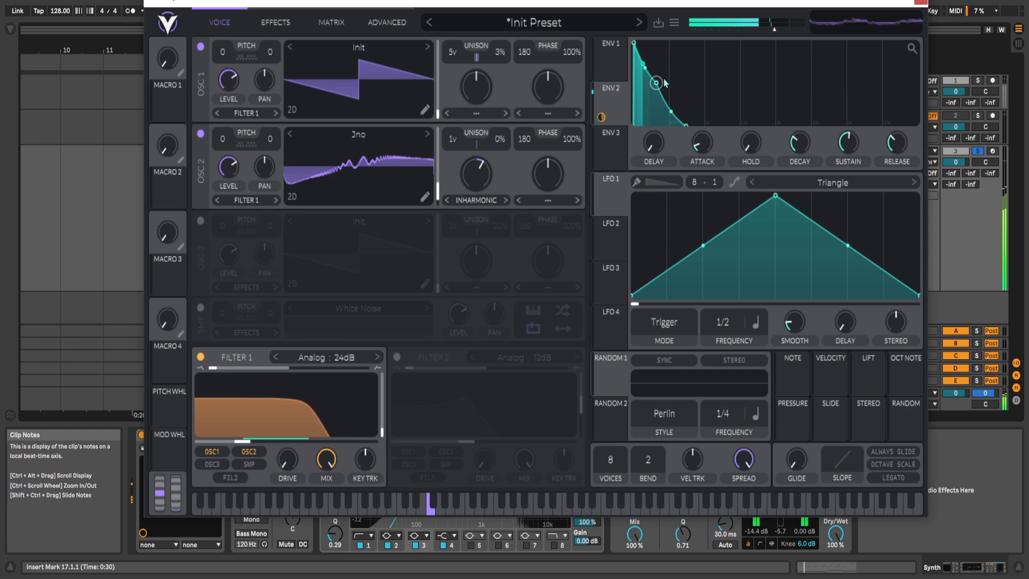
# - Enable Oscillator 3 and route its output to Filter 1
pyautogui.click(201, 220)
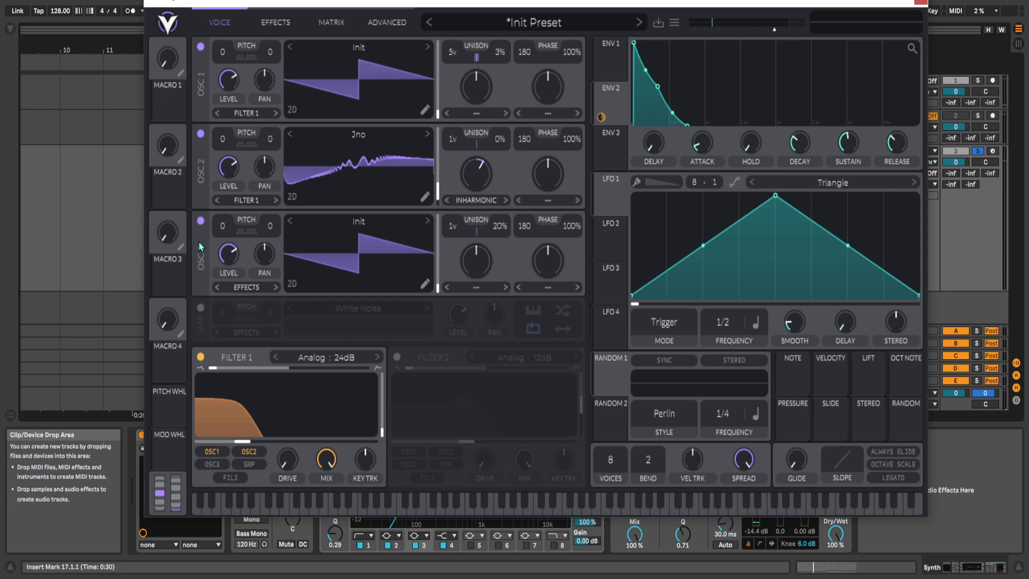
pyautogui.click(248, 287)
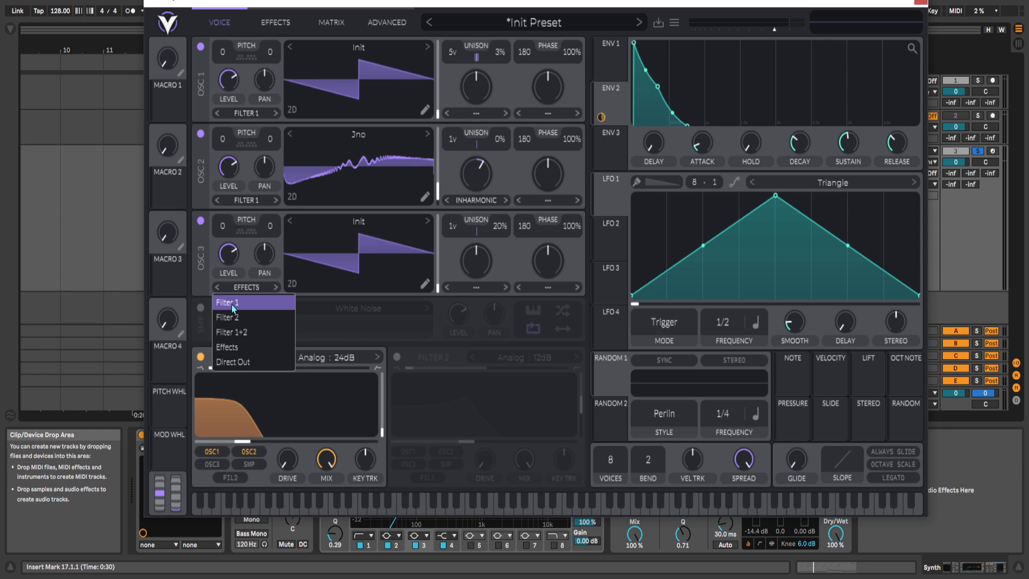
pyautogui.click(232, 303)
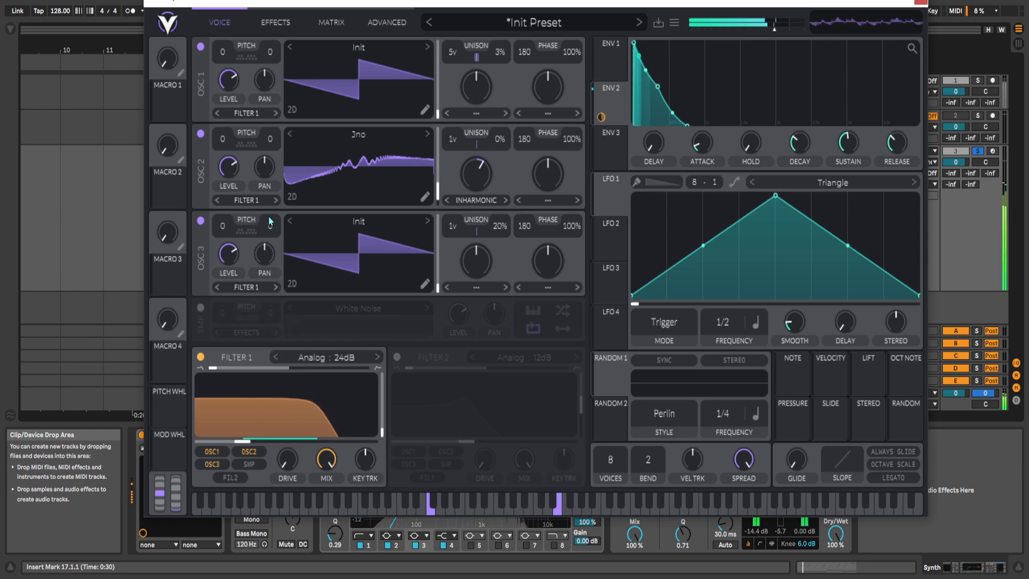
# - Load the FFT_Animal1 wavetable from the Tables folder into Oscillator 3
pyautogui.click(358, 221)
pyautogui.scroll(-3, 679, 349)
pyautogui.scroll(-10, 679, 349)
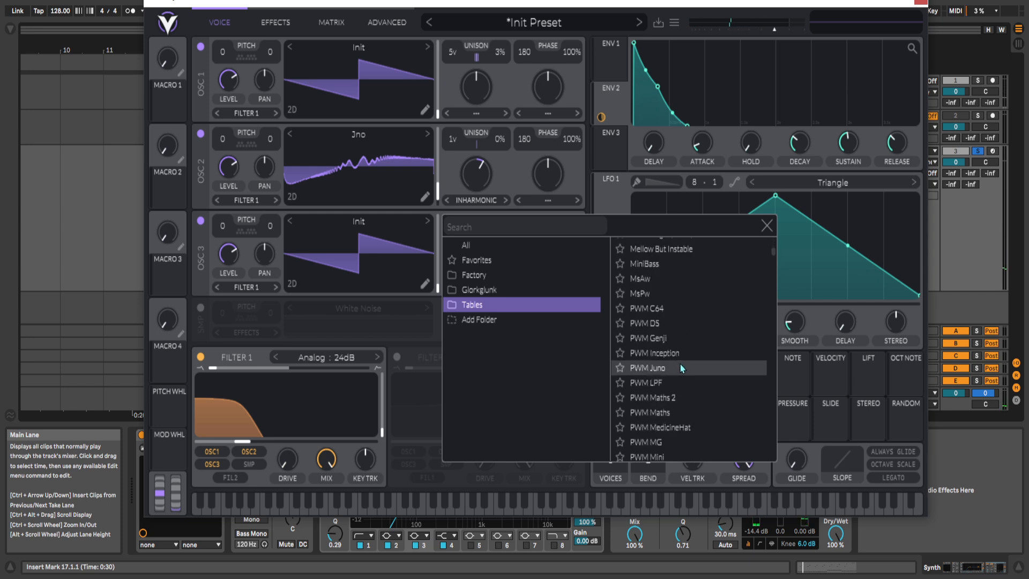
pyautogui.click(670, 380)
pyautogui.scroll(-5, 667, 364)
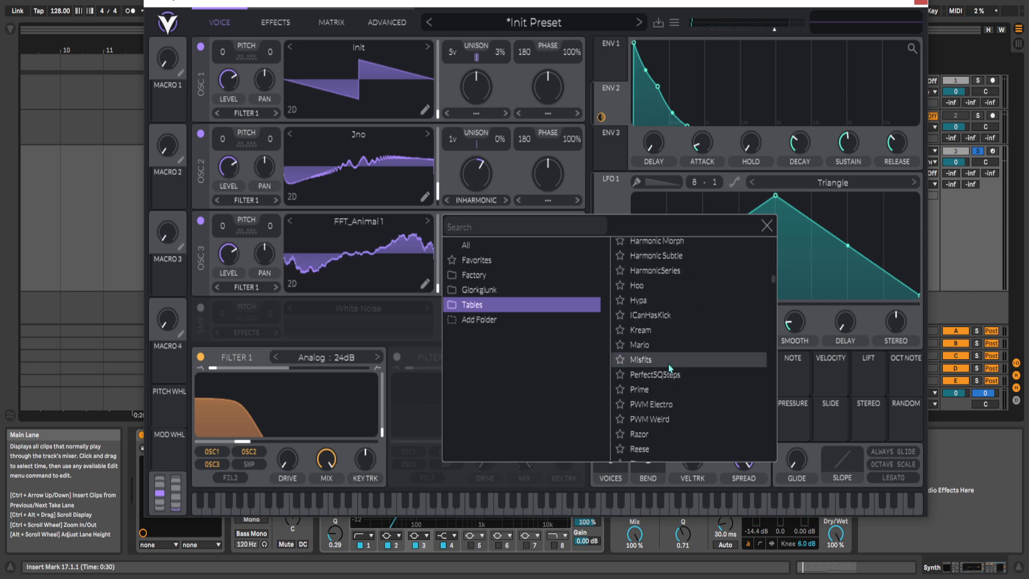
pyautogui.click(766, 225)
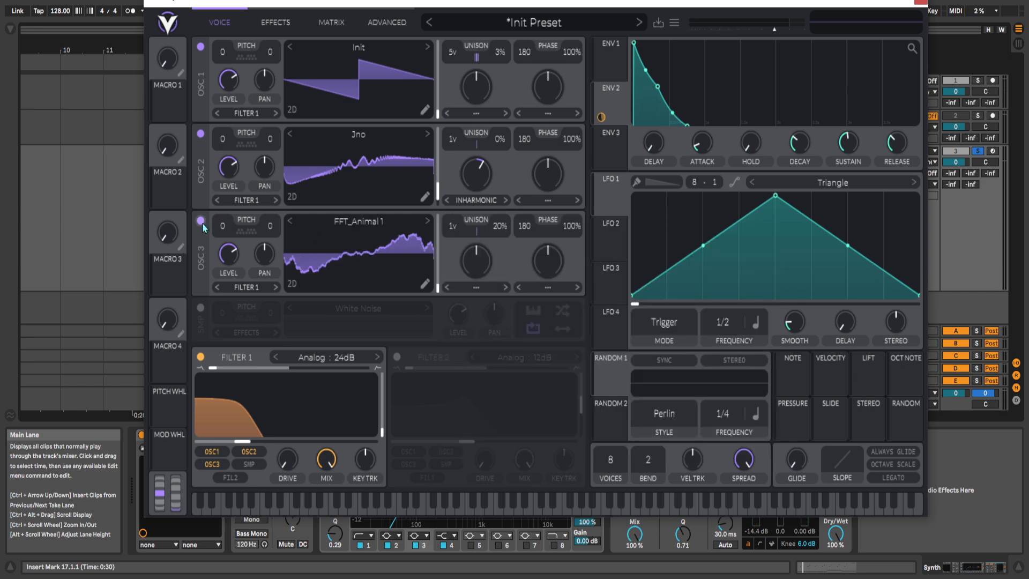
# - Turn off Oscillator 3, enable the sampler, and route its output to Filter 1
pyautogui.click(201, 221)
pyautogui.click(201, 308)
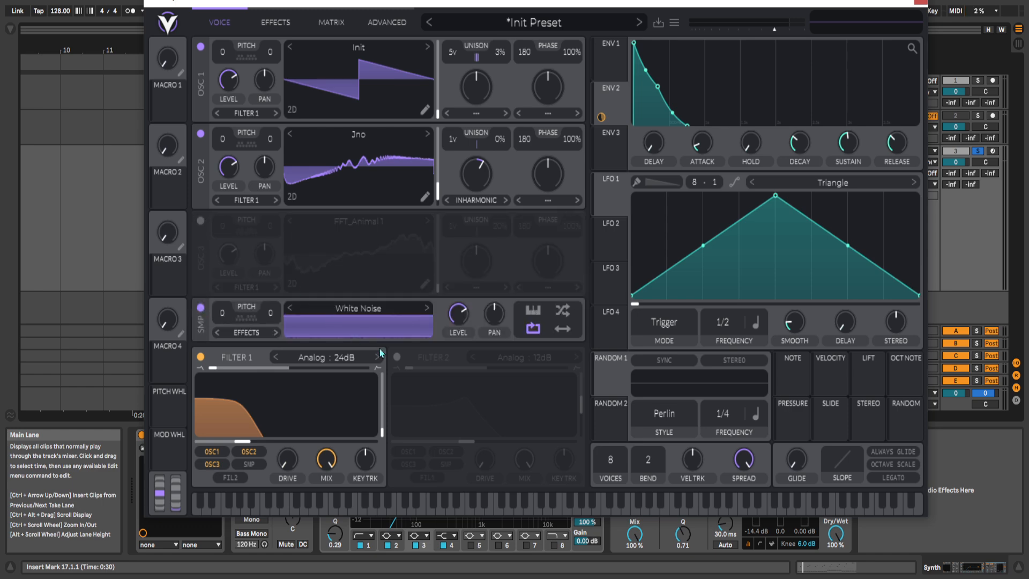
pyautogui.click(247, 332)
pyautogui.click(248, 346)
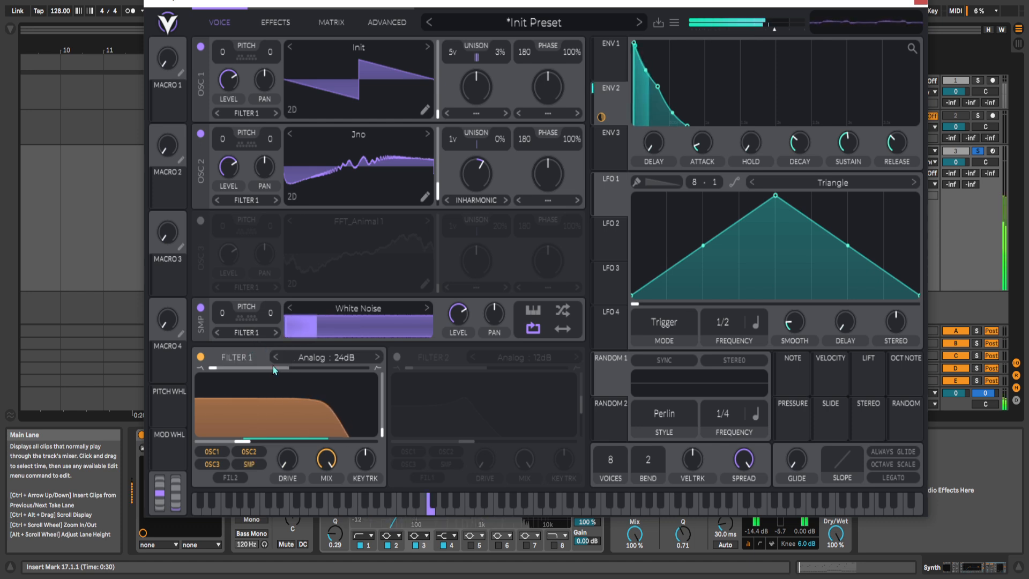
# - Try the BART sample, load Pink Noise into the sampler, and lower its level to about 0.304
pyautogui.click(384, 309)
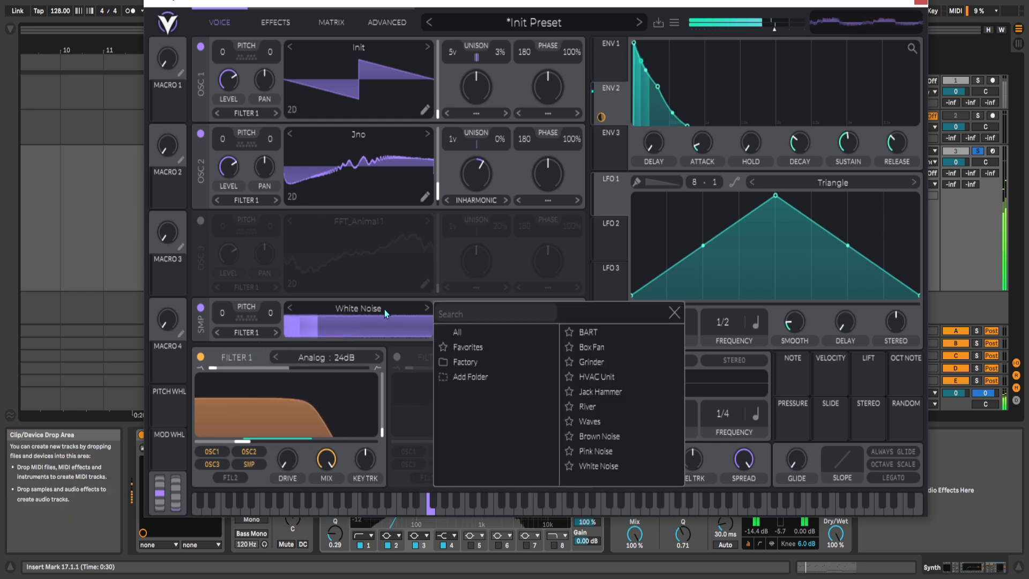
pyautogui.click(588, 332)
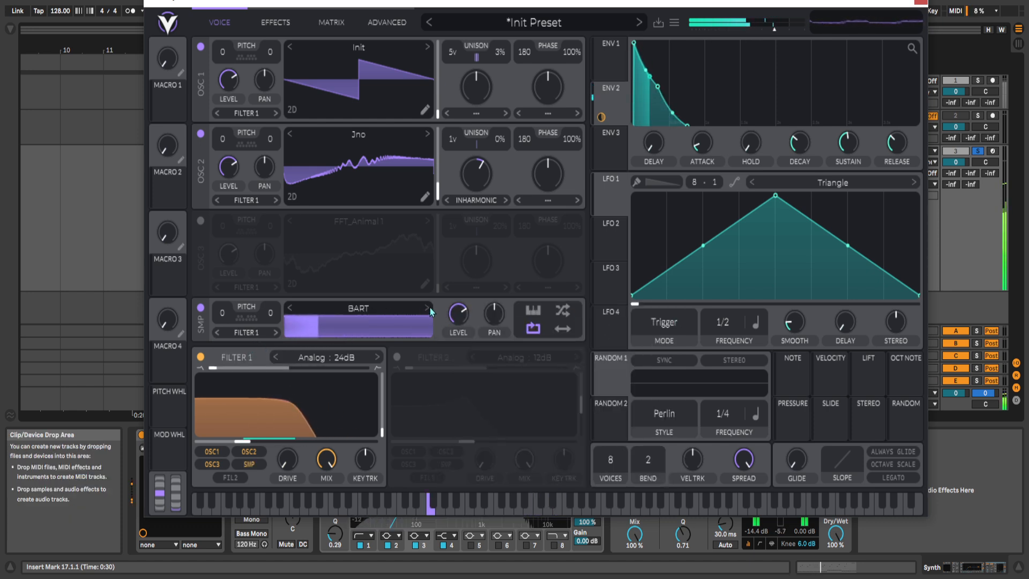
pyautogui.click(291, 310)
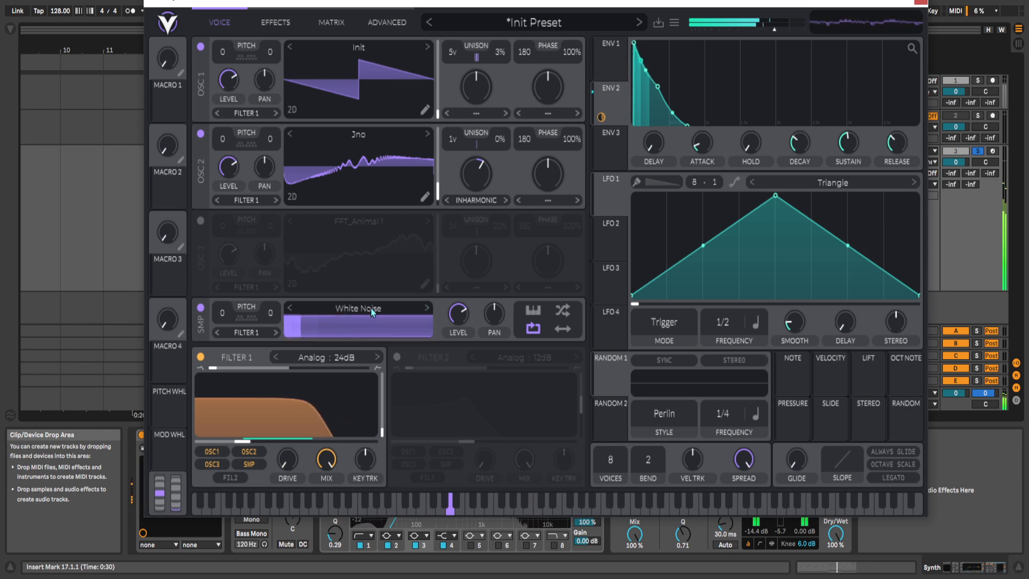
pyautogui.moveTo(374, 4); pyautogui.dragTo(377, 0)
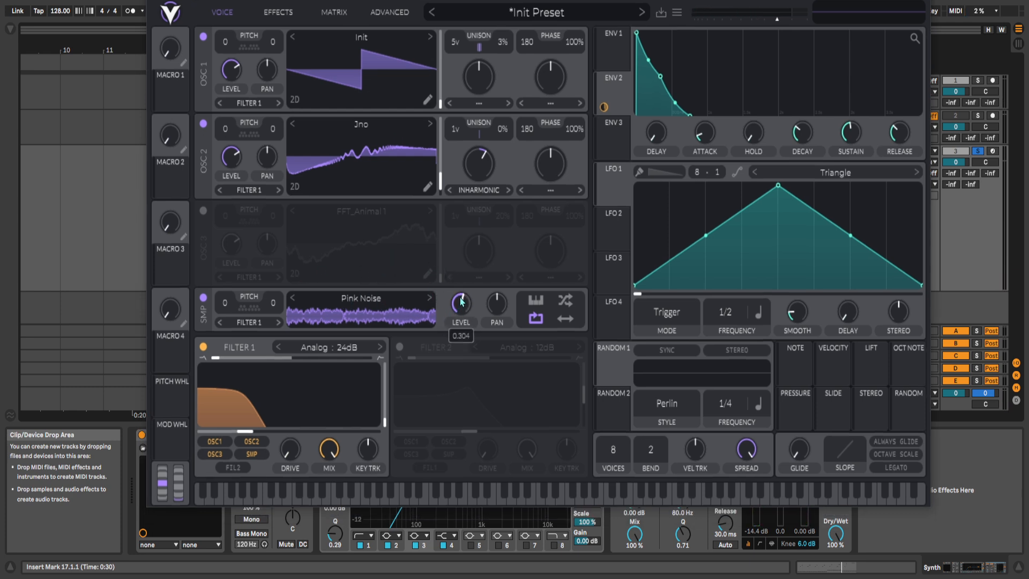
pyautogui.moveTo(461, 302)
pyautogui.mouseDown()
pyautogui.moveTo(464, 317)
pyautogui.moveTo(465, 303)
pyautogui.mouseUp()
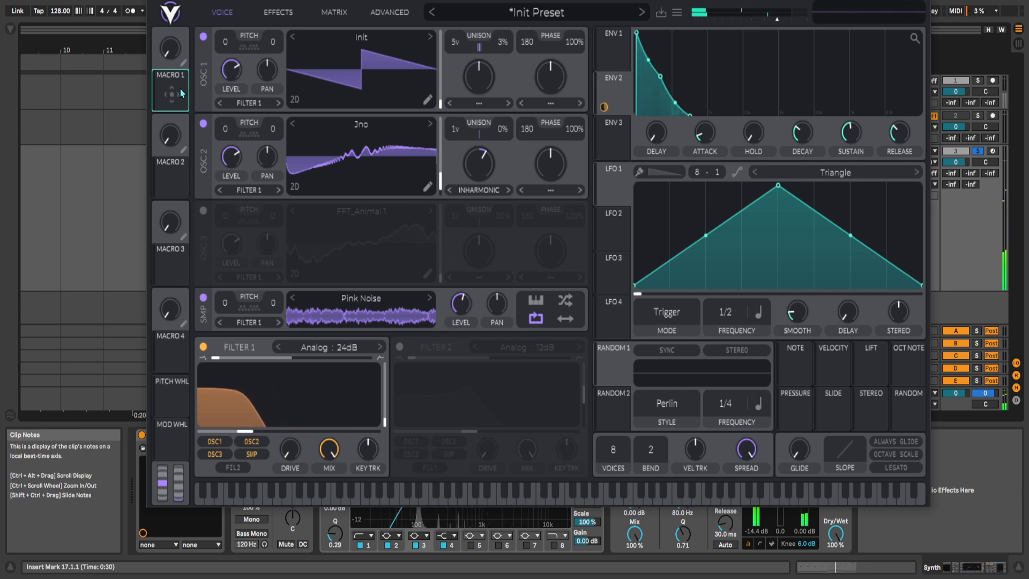
# - Assign Macro 1 to modulate the Filter 1 cutoff and rename the macro FILT
pyautogui.moveTo(181, 93); pyautogui.dragTo(176, 66)
pyautogui.moveTo(206, 125); pyautogui.dragTo(255, 383)
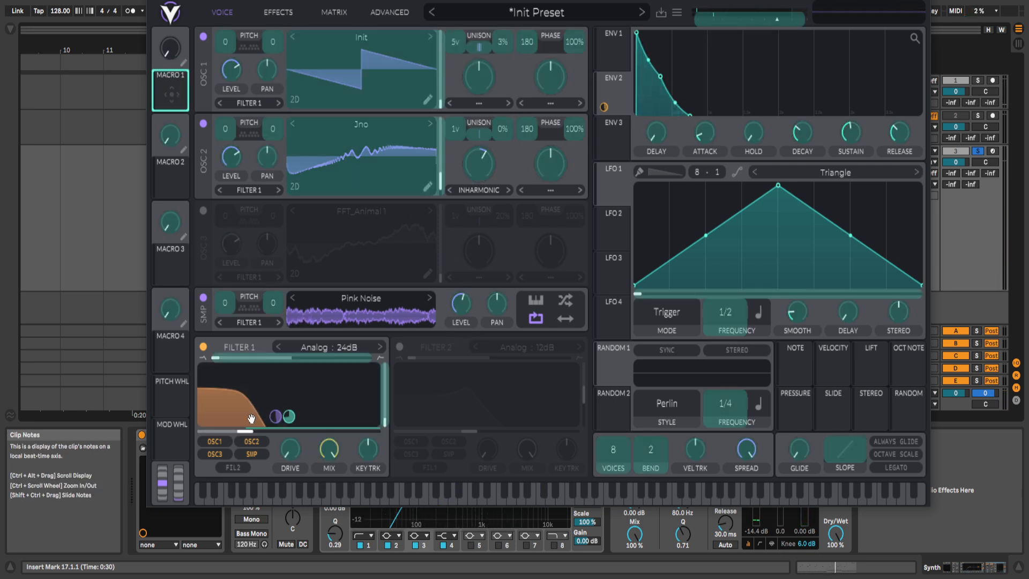
pyautogui.moveTo(247, 420); pyautogui.dragTo(248, 420)
pyautogui.moveTo(163, 104); pyautogui.dragTo(162, 103)
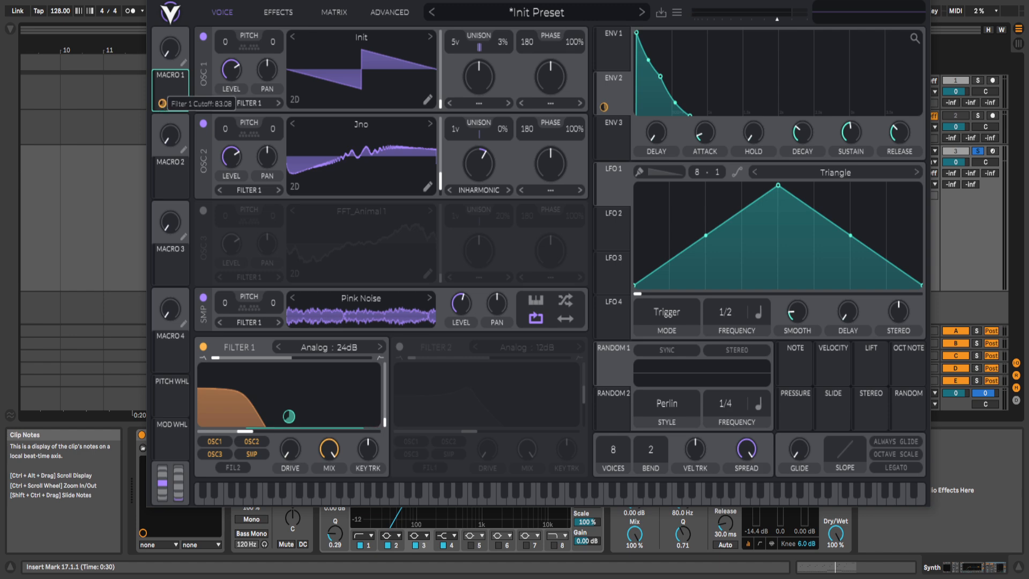
pyautogui.moveTo(204, 0); pyautogui.dragTo(208, 2)
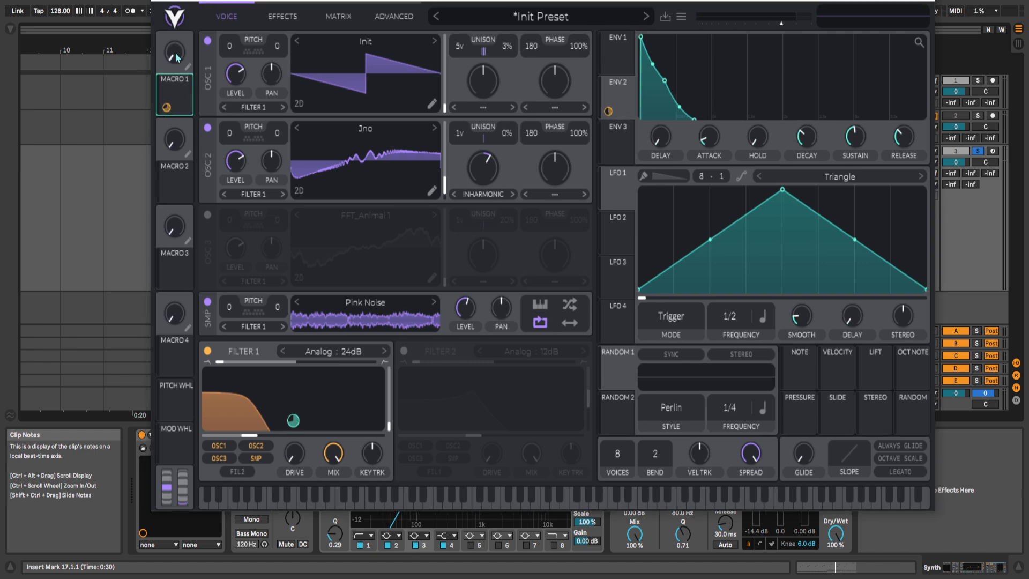
pyautogui.moveTo(177, 58); pyautogui.dragTo(173, 86)
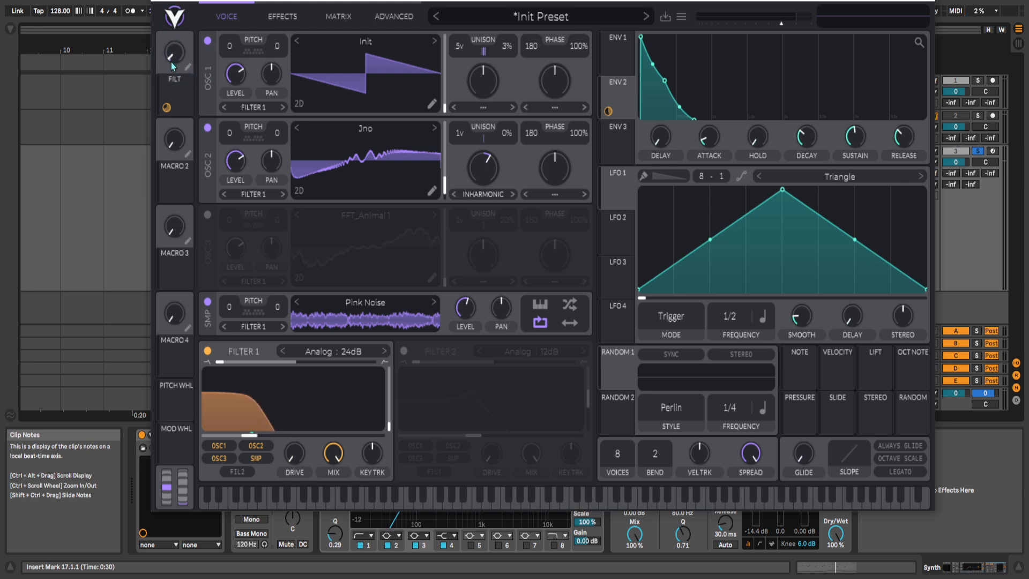
# - Raise the FILT macro to open the filter and reduce the sampler's Pink Noise level slightly
pyautogui.moveTo(183, 55); pyautogui.dragTo(175, 24)
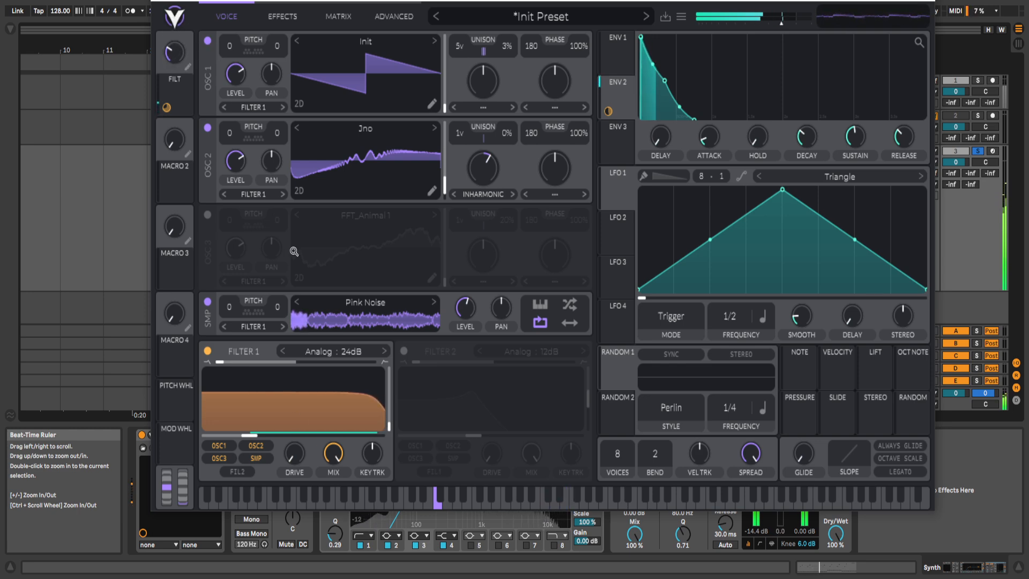
pyautogui.moveTo(465, 321)
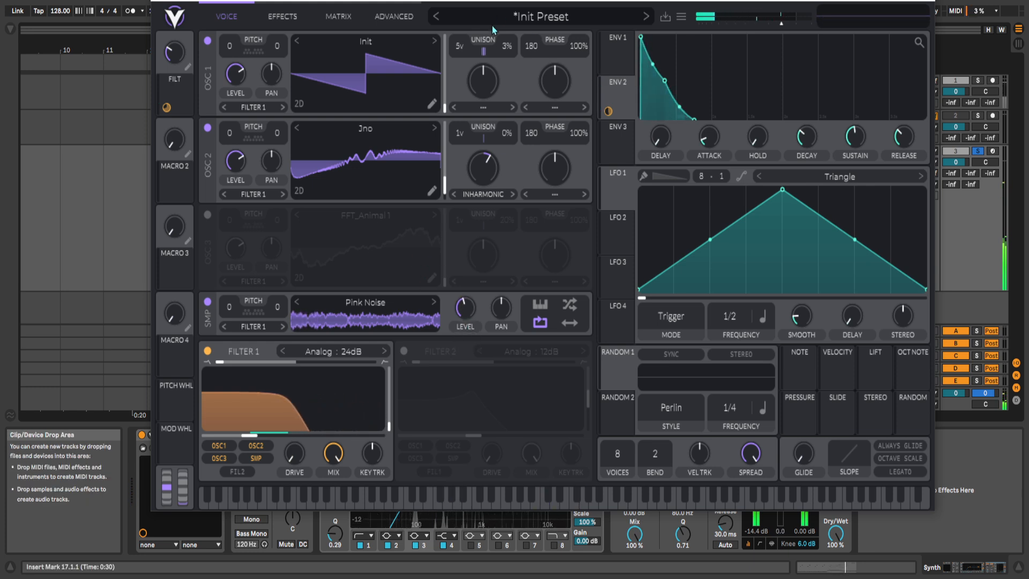
pyautogui.moveTo(469, 314); pyautogui.dragTo(467, 334)
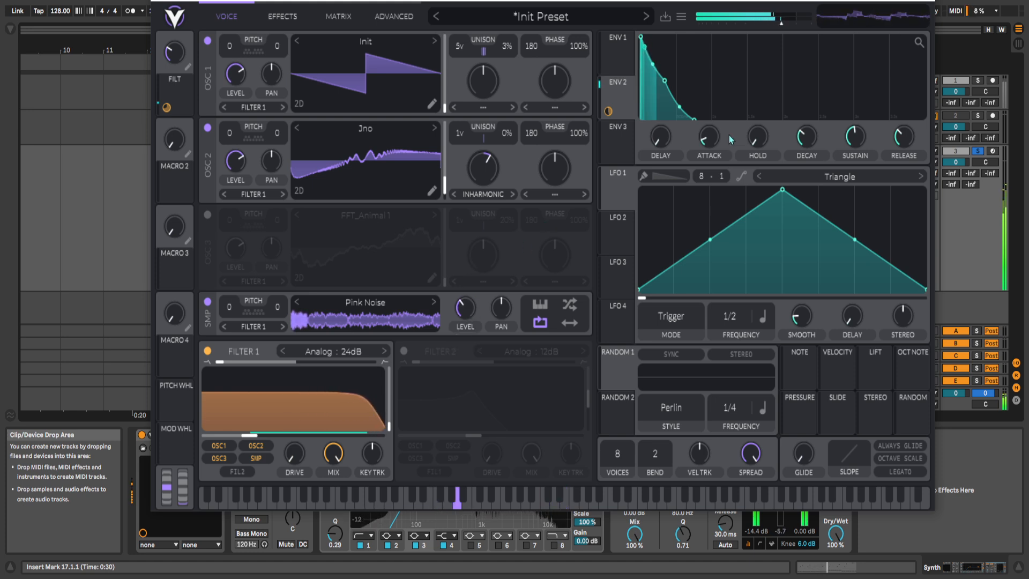
# - Lengthen Envelope 1's release slightly while comparing with Envelope 2, and lower the FILT macro to about 0.215
pyautogui.click(614, 62)
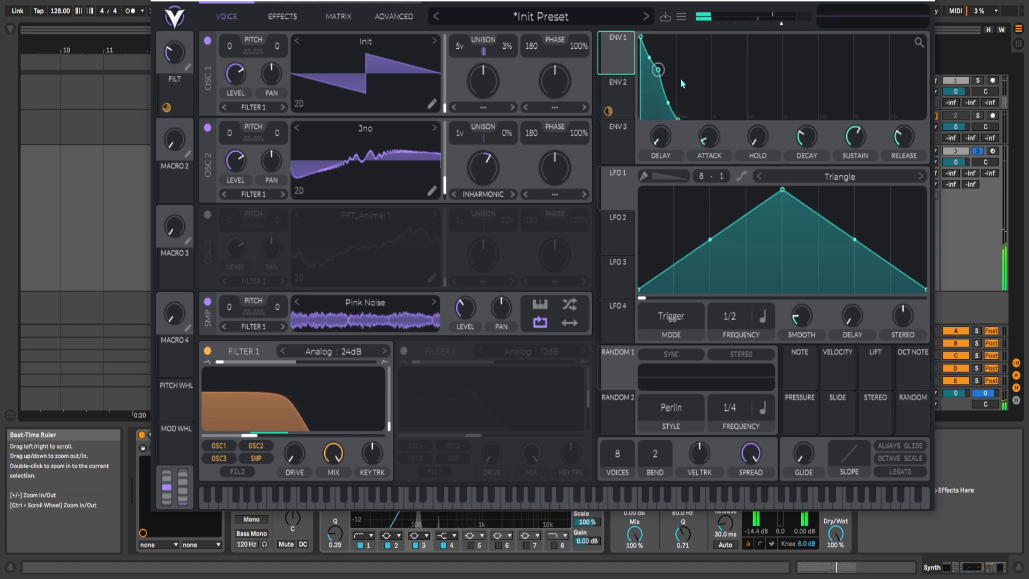
pyautogui.moveTo(904, 140); pyautogui.dragTo(903, 131)
pyautogui.moveTo(706, 120); pyautogui.dragTo(699, 123)
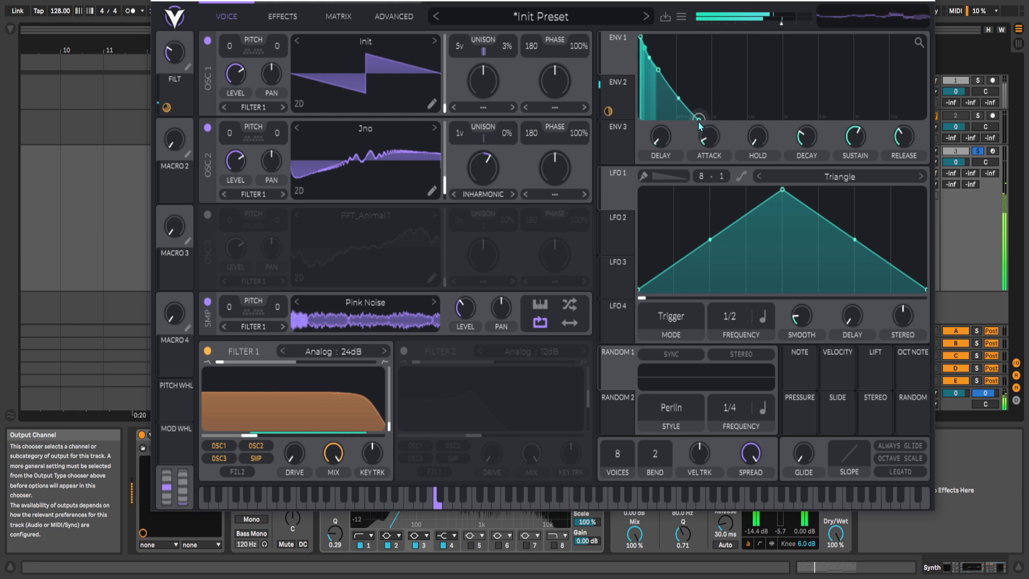
pyautogui.click(624, 100)
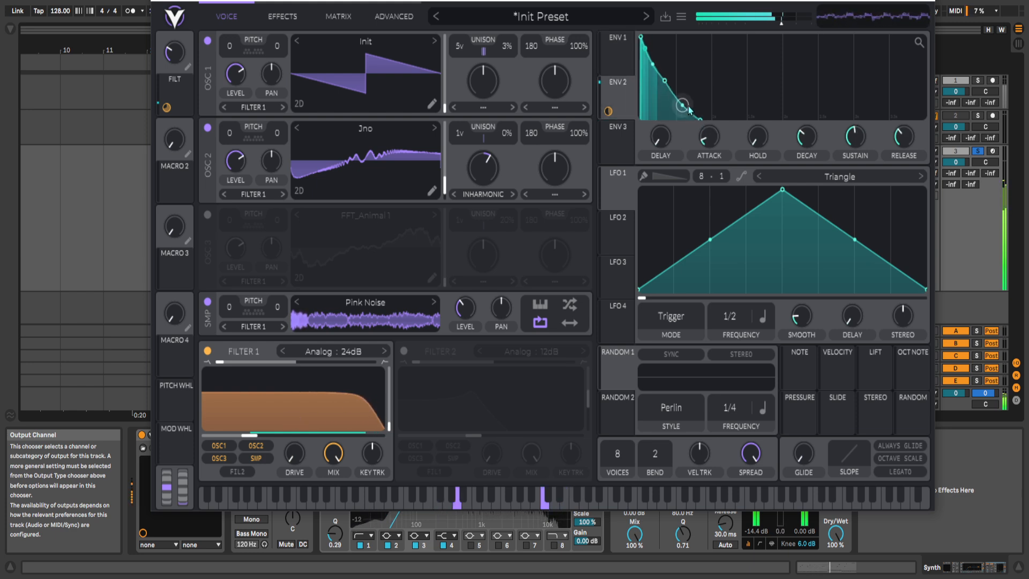
pyautogui.moveTo(698, 123); pyautogui.dragTo(698, 122)
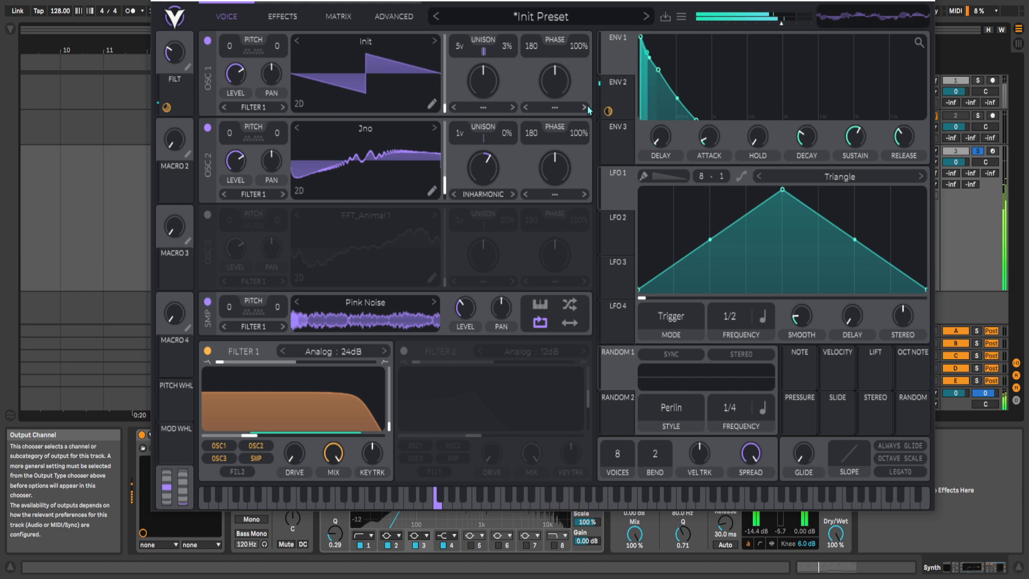
pyautogui.moveTo(178, 55); pyautogui.dragTo(179, 68)
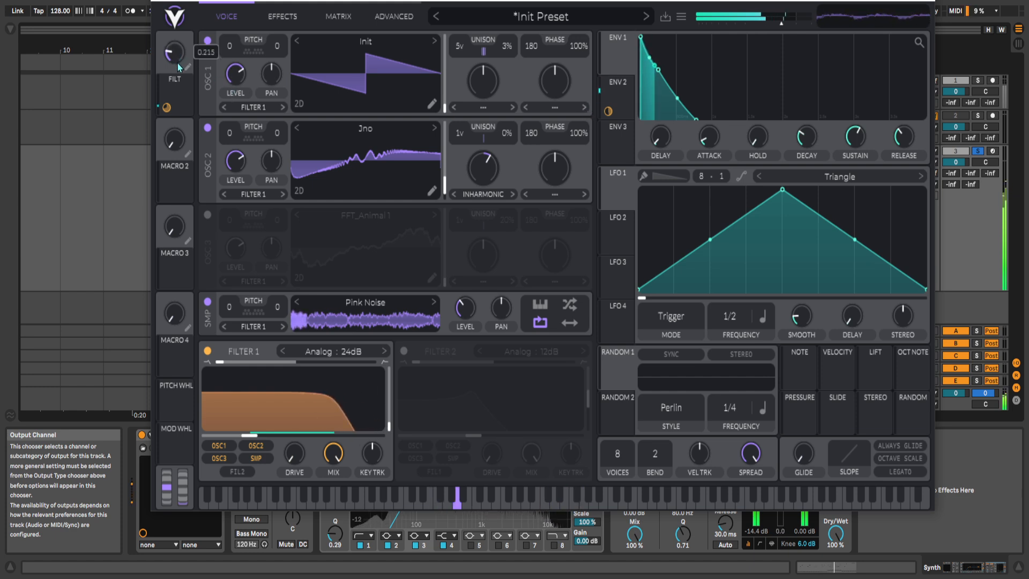
# - Enable the Chorus effect, narrow its filter band by adjusting cutoff and spread, and reduce its mix
pyautogui.click(298, 22)
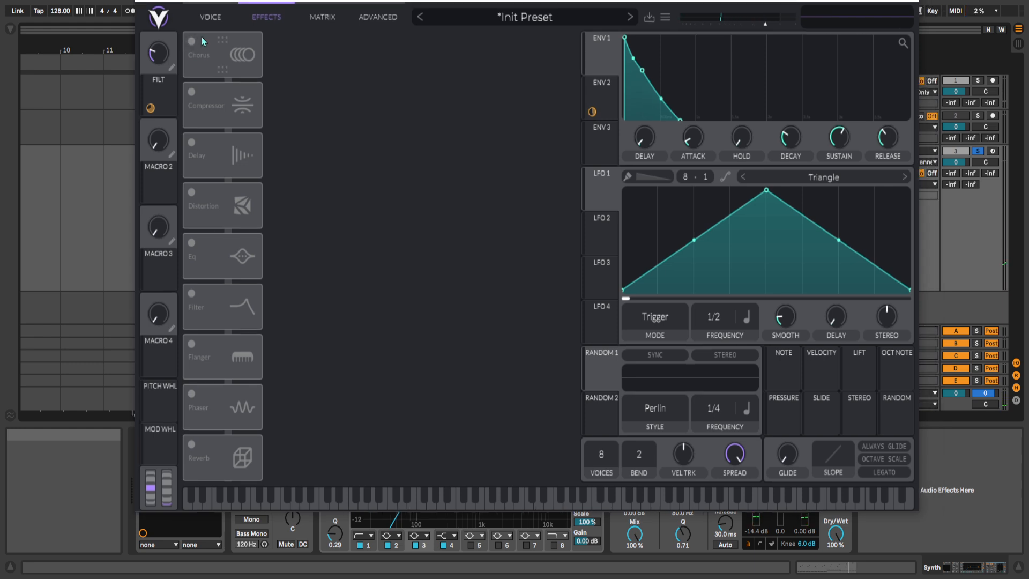
pyautogui.click(193, 42)
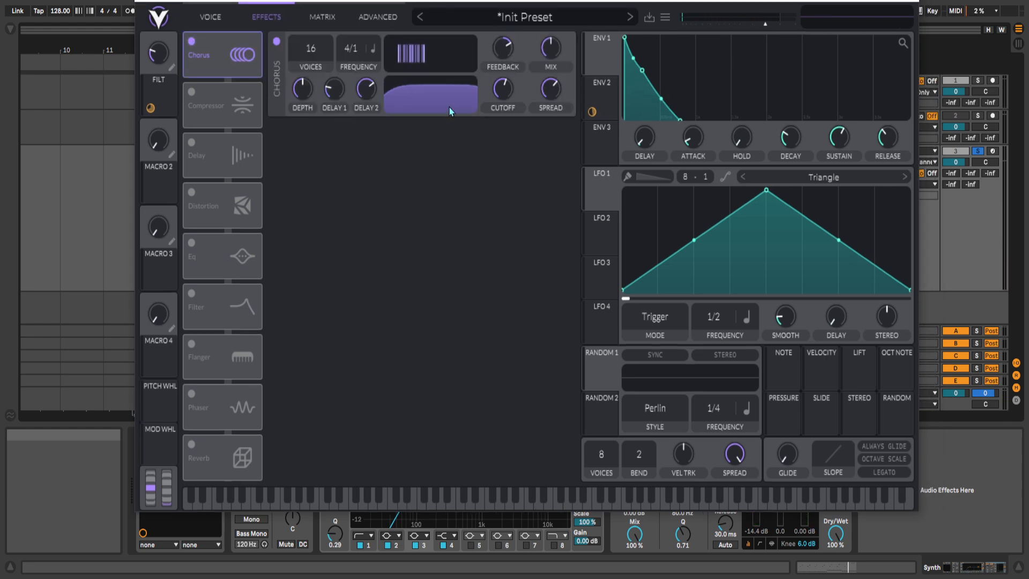
pyautogui.moveTo(436, 102); pyautogui.dragTo(449, 105)
pyautogui.press('space')
pyautogui.moveTo(551, 50); pyautogui.dragTo(547, 108)
pyautogui.moveTo(536, 1); pyautogui.dragTo(533, 0)
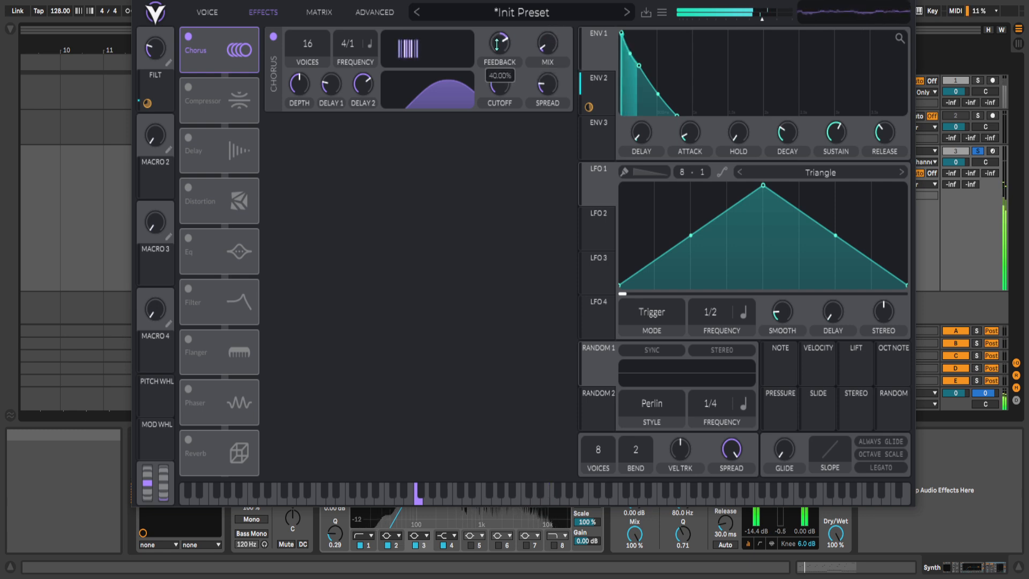
# - Fine-tune the Chorus mix to about 15%, comparing the sound with the effect bypassed and enabled
pyautogui.moveTo(549, 48); pyautogui.dragTo(549, 2)
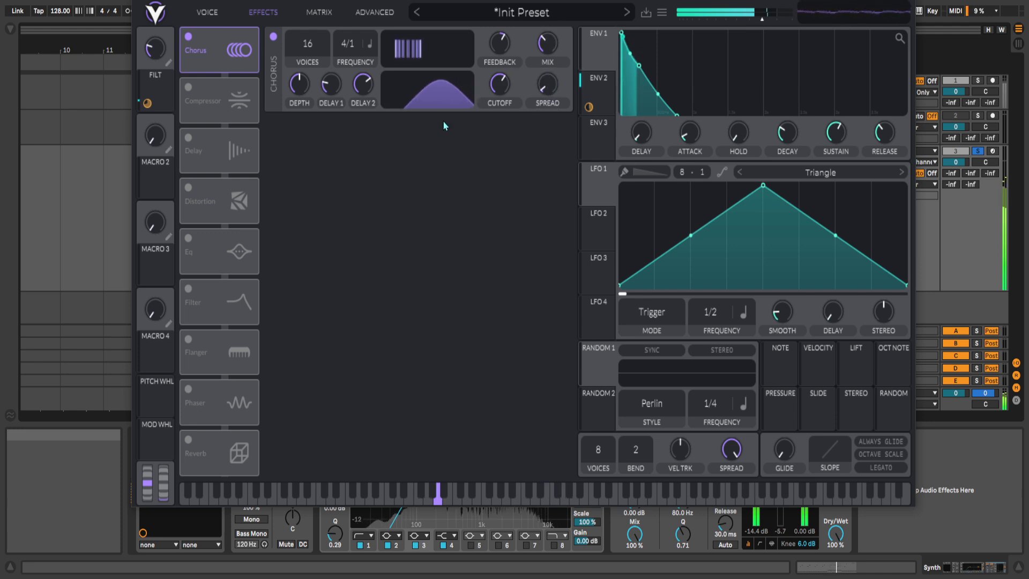
pyautogui.moveTo(553, 50); pyautogui.dragTo(547, 27)
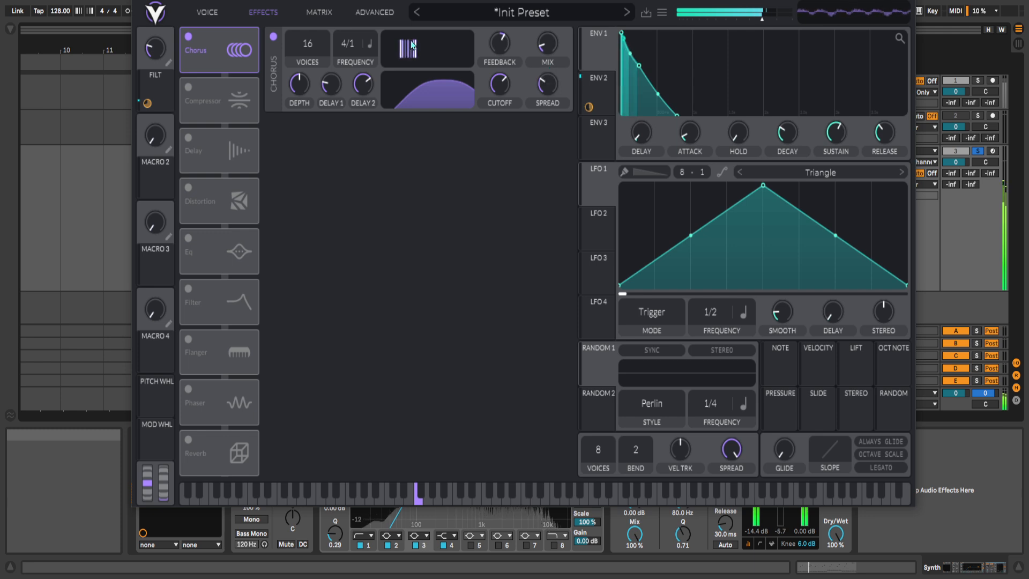
pyautogui.click(188, 36)
pyautogui.click(188, 36)
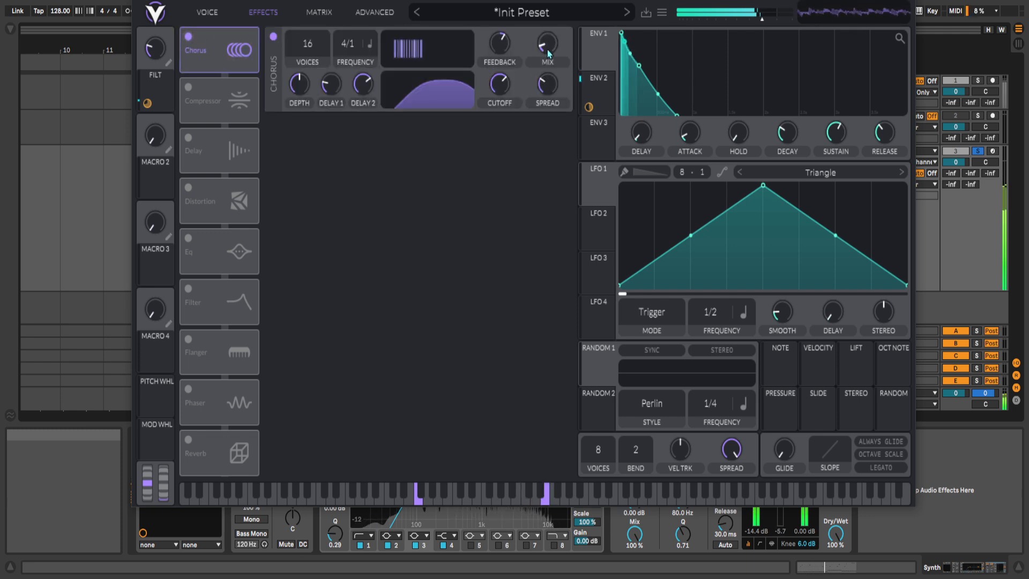
pyautogui.moveTo(547, 41); pyautogui.dragTo(550, 48)
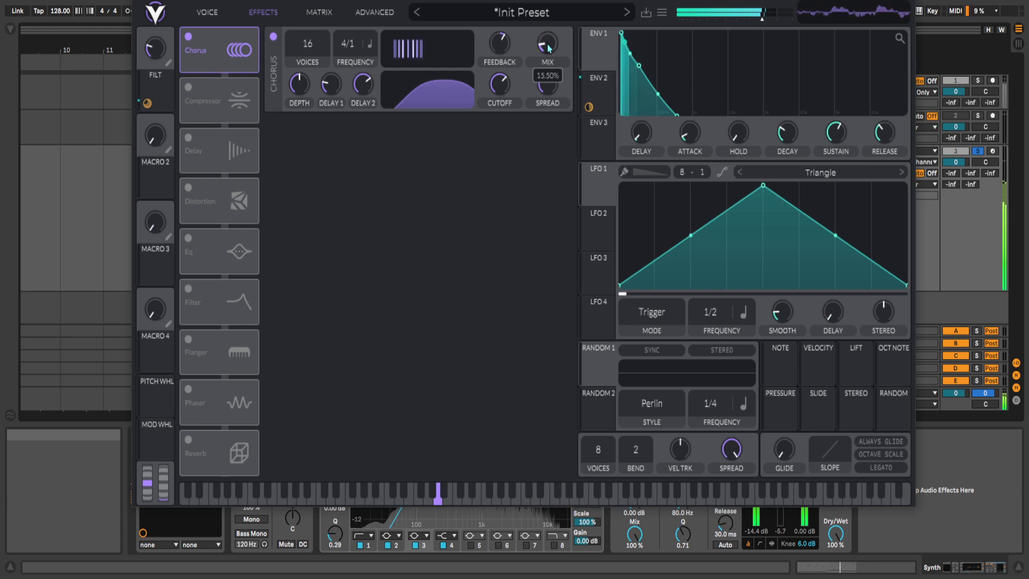
pyautogui.moveTo(456, 2); pyautogui.dragTo(445, 0)
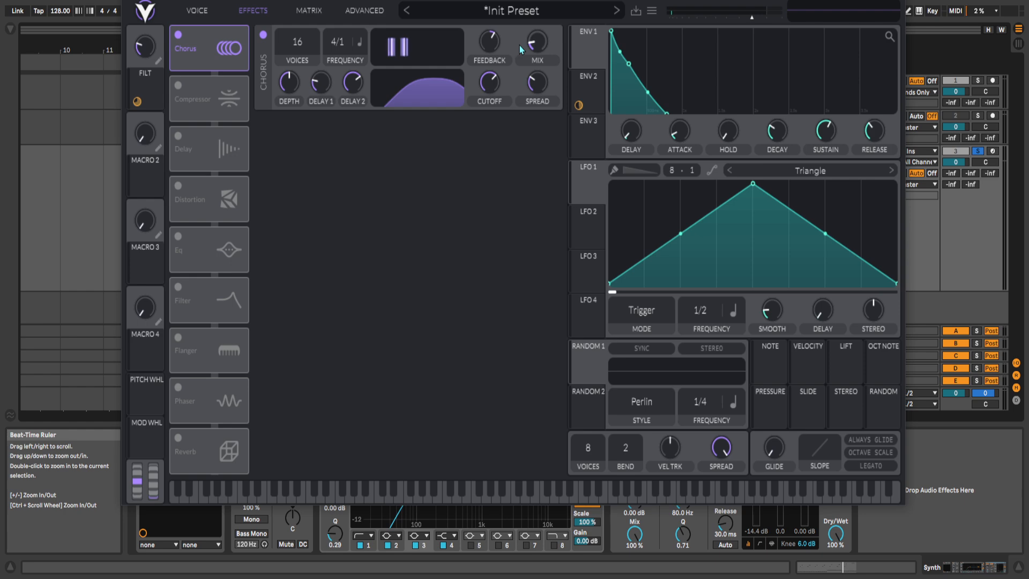
# - Try the Compressor effect in Multiband mode and switch it off again
pyautogui.click(179, 86)
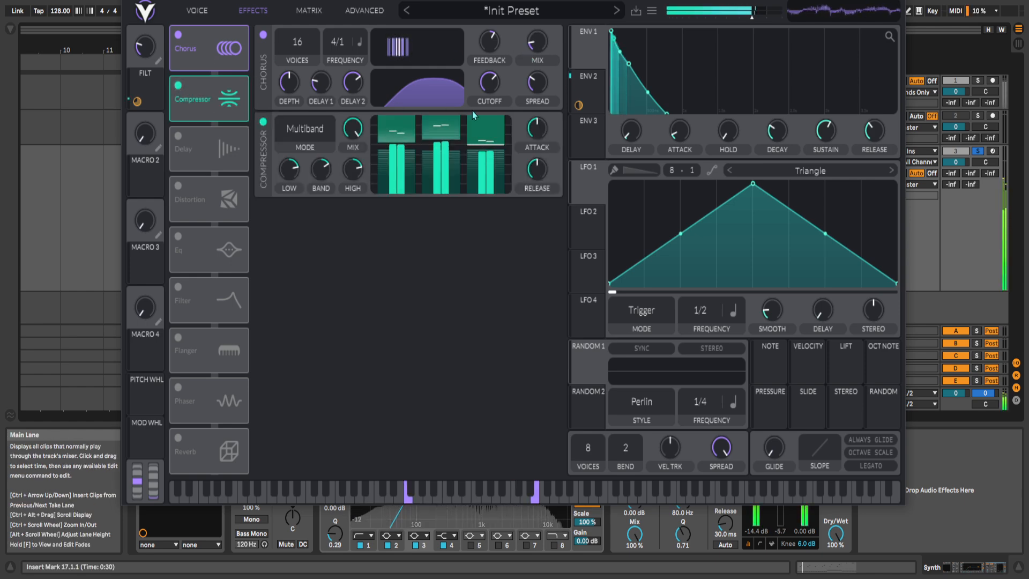
pyautogui.click(178, 85)
# - Reorder the effects chain to Chorus, Distortion, Delay, Compressor, and enable Distortion
pyautogui.moveTo(188, 150); pyautogui.dragTo(200, 126)
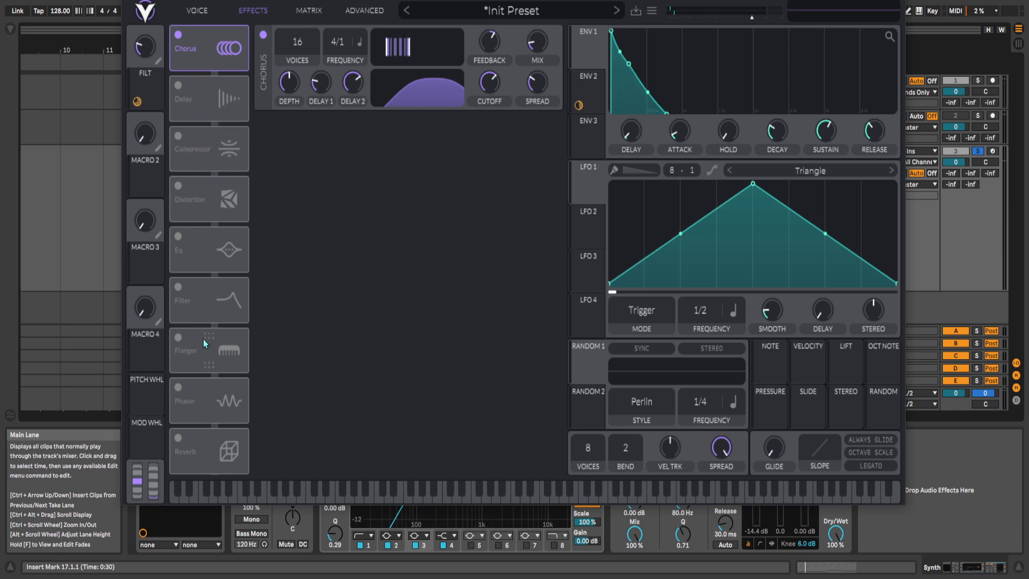
pyautogui.moveTo(203, 208); pyautogui.dragTo(182, 96)
pyautogui.click(178, 86)
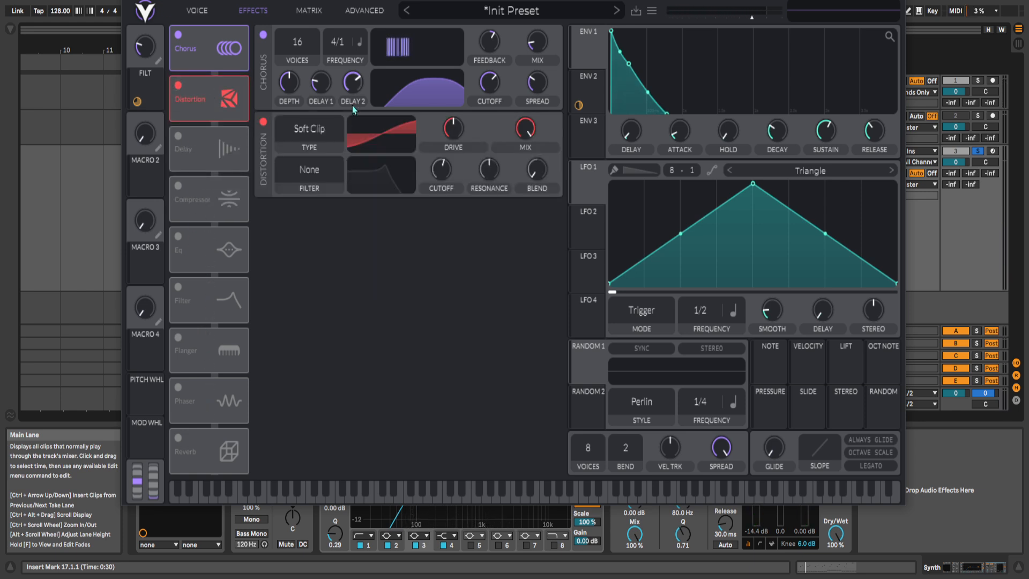
# - Keep the Distortion type at Soft Clip and lower its mix to less than half
pyautogui.click(309, 134)
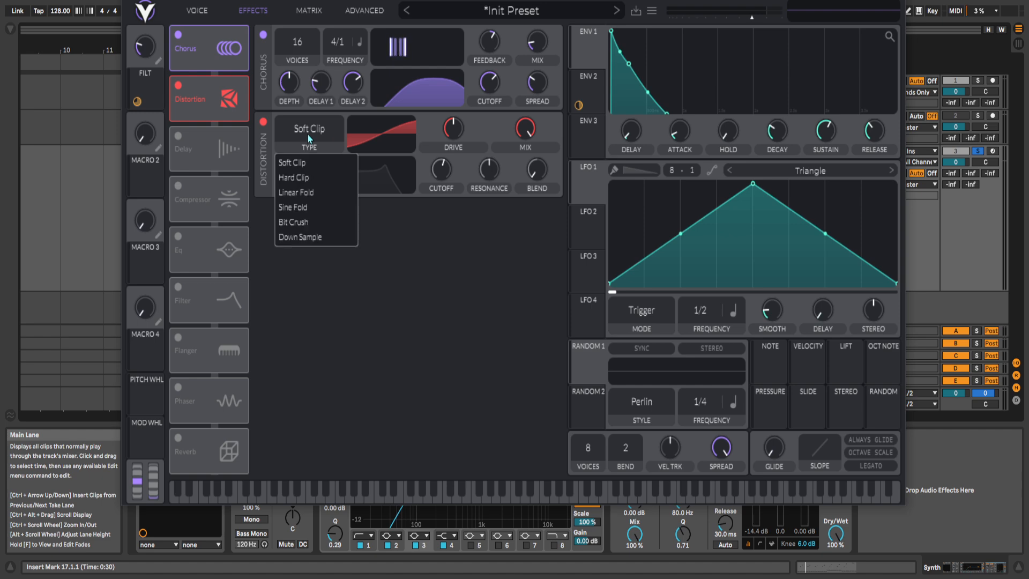
pyautogui.click(304, 170)
pyautogui.moveTo(528, 189)
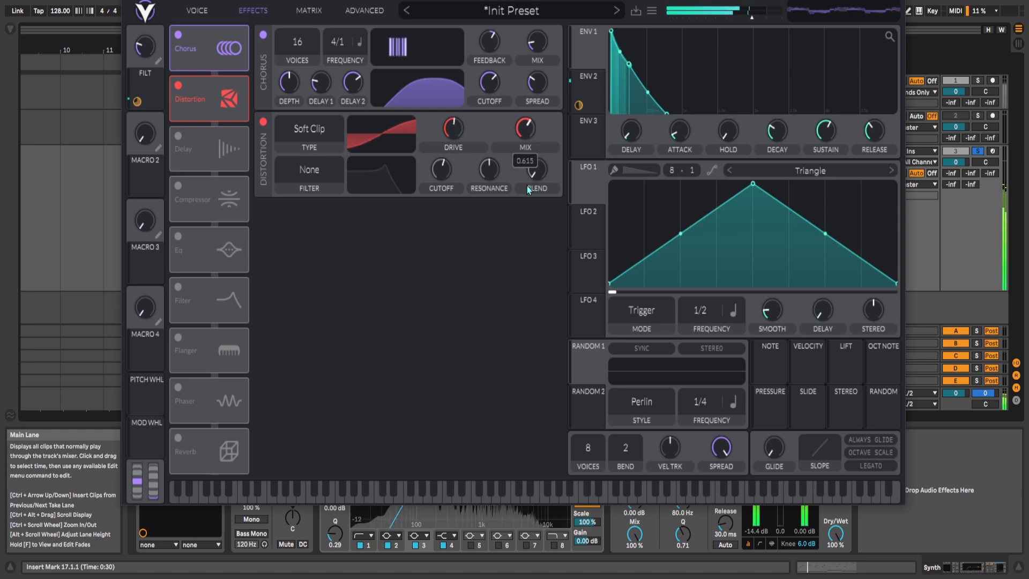
pyautogui.moveTo(528, 189); pyautogui.dragTo(527, 204)
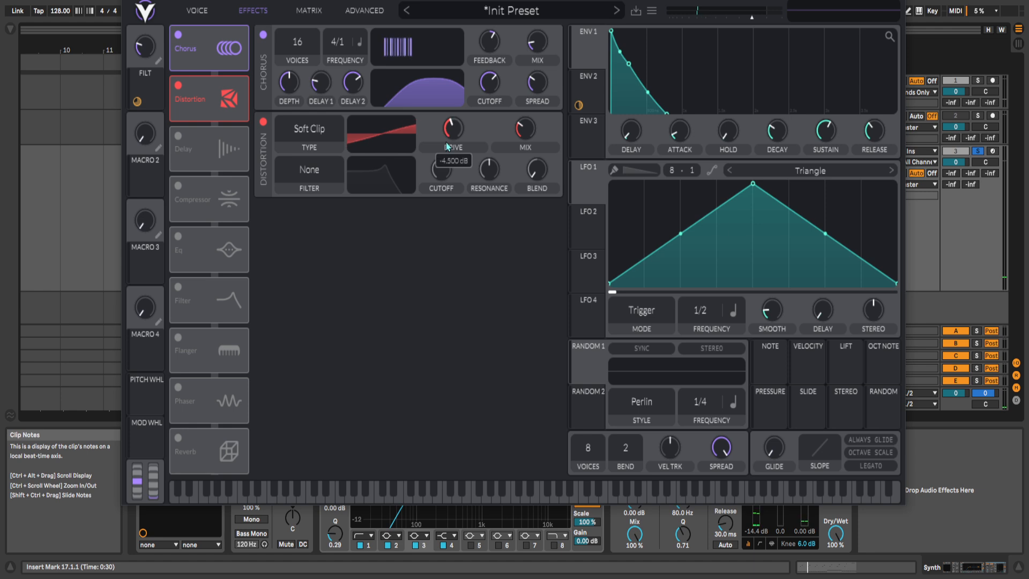
# - Raise the Distortion drive to about 9.6 dB while playing the sound
pyautogui.moveTo(446, 142); pyautogui.dragTo(458, 124)
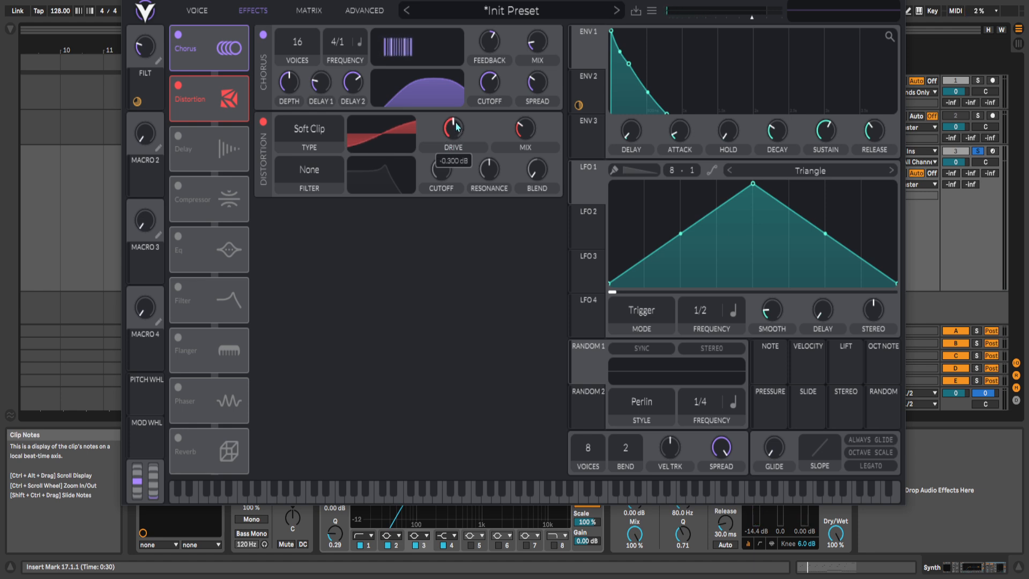
pyautogui.moveTo(458, 121); pyautogui.dragTo(458, 117)
pyautogui.press('space')
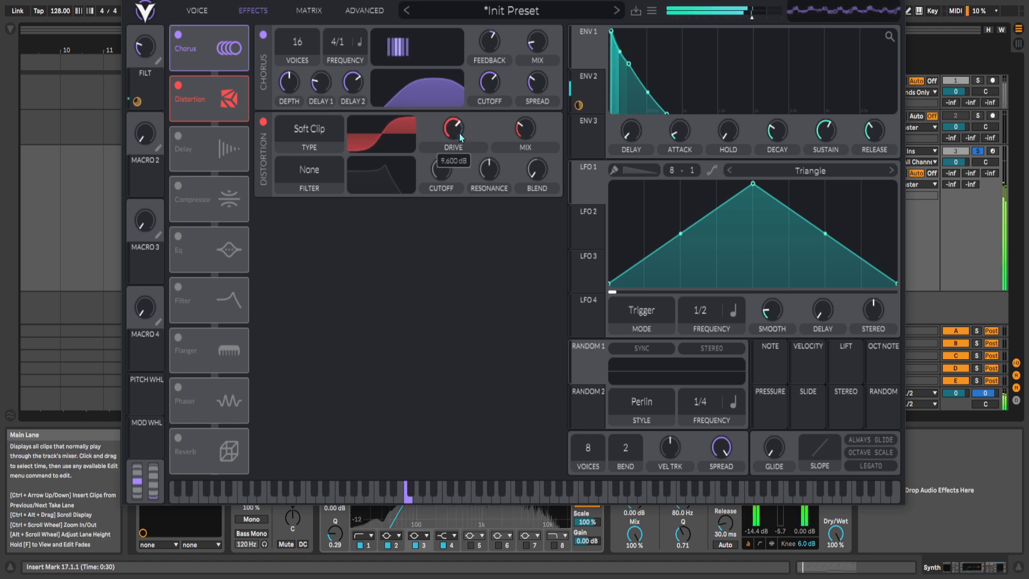
# - Bypass and re-enable the Distortion repeatedly while playing to compare the sound with and without it
pyautogui.click(177, 85)
pyautogui.click(176, 86)
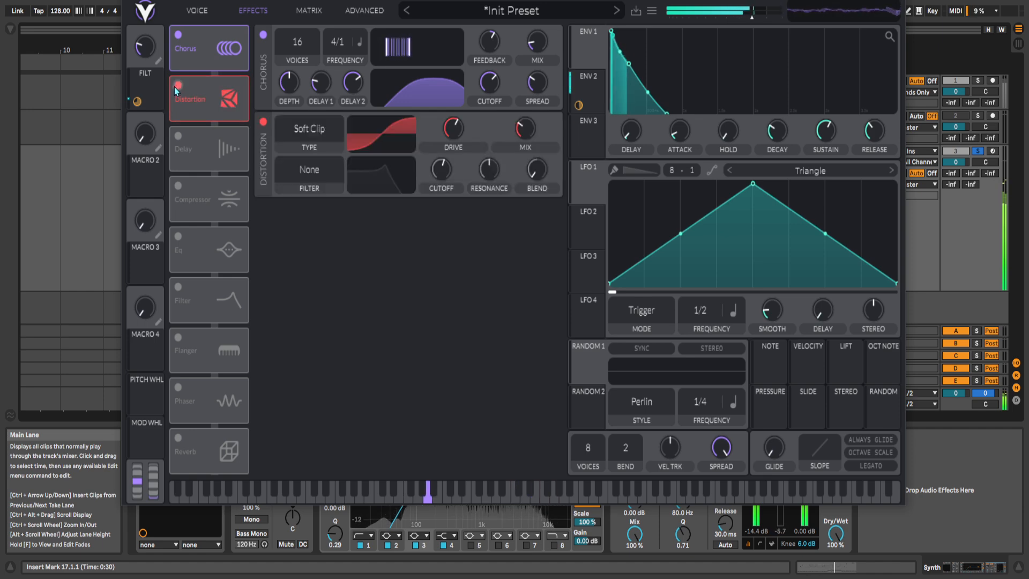
pyautogui.click(173, 87)
pyautogui.click(177, 86)
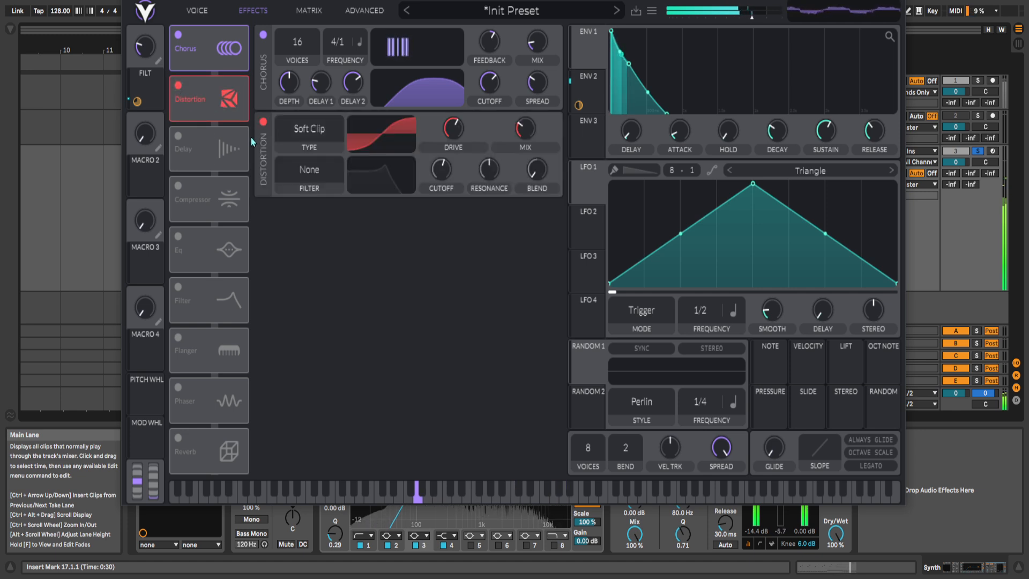
# - Try a Pre filter on the Distortion with a lowered cutoff modulated by Envelope 2
pyautogui.click(302, 172)
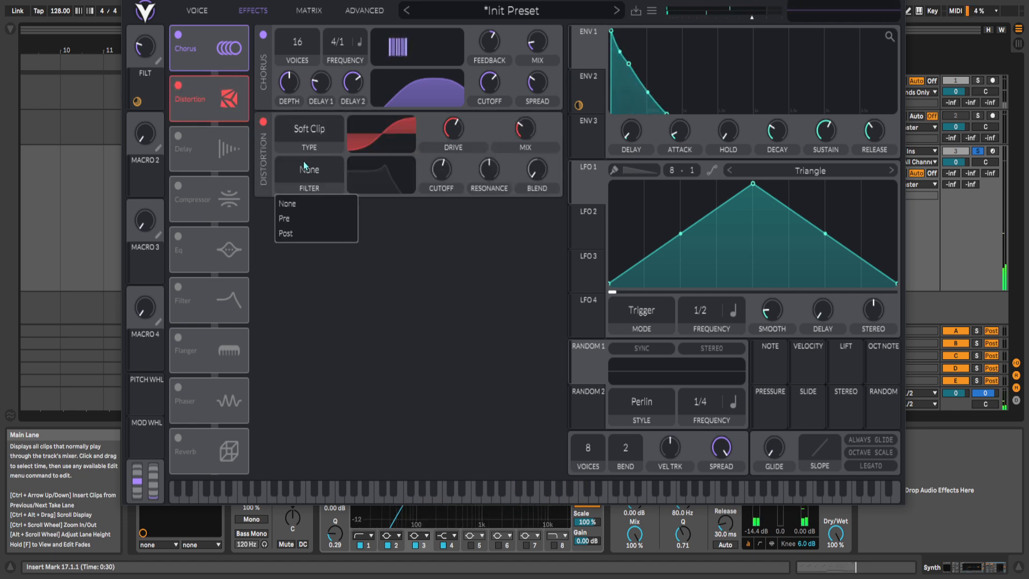
pyautogui.click(292, 217)
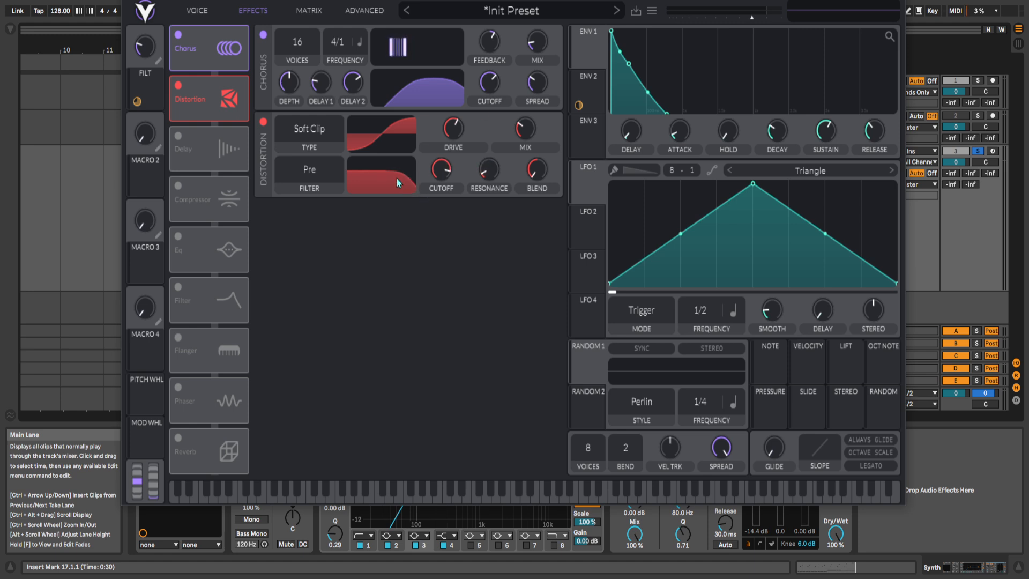
pyautogui.moveTo(396, 178); pyautogui.dragTo(384, 178)
pyautogui.moveTo(583, 106); pyautogui.dragTo(401, 153)
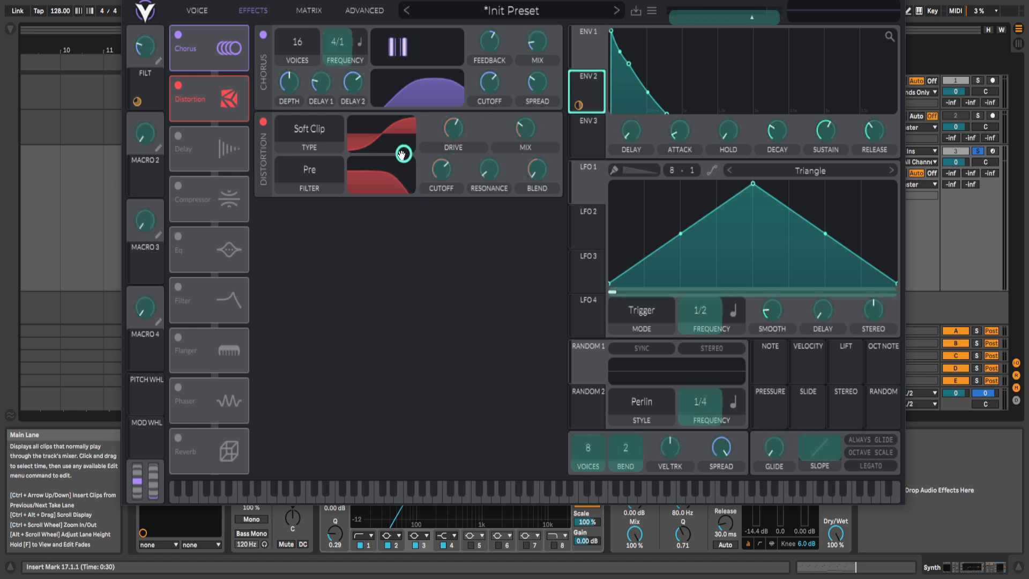
pyautogui.moveTo(329, 169); pyautogui.dragTo(493, 168)
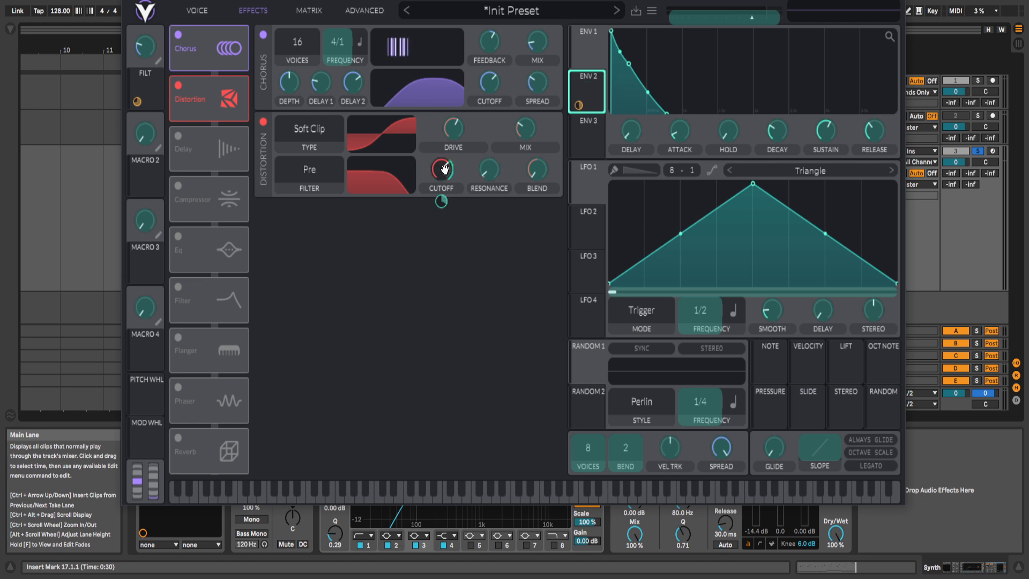
pyautogui.moveTo(444, 169); pyautogui.dragTo(443, 172)
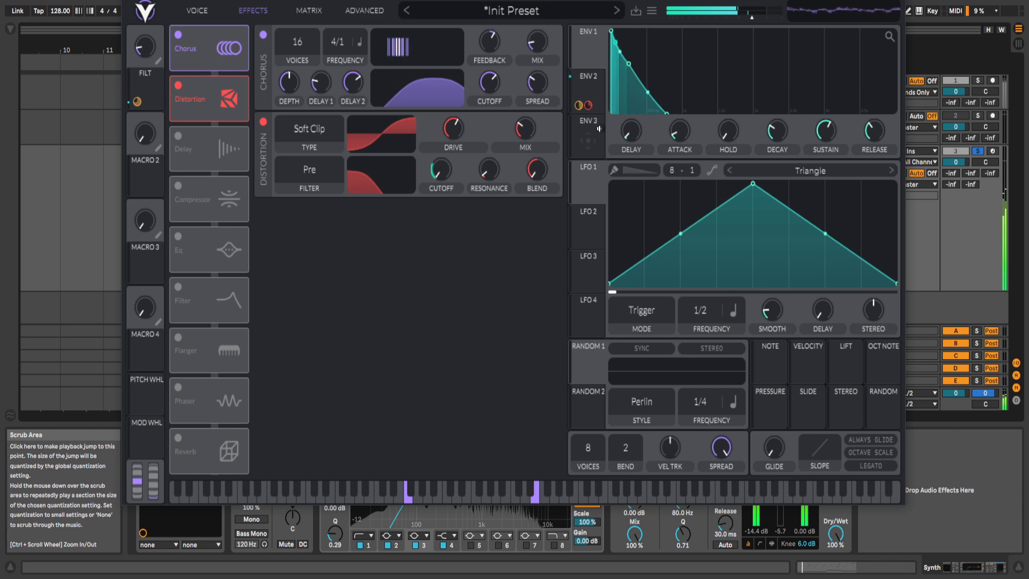
pyautogui.moveTo(441, 201)
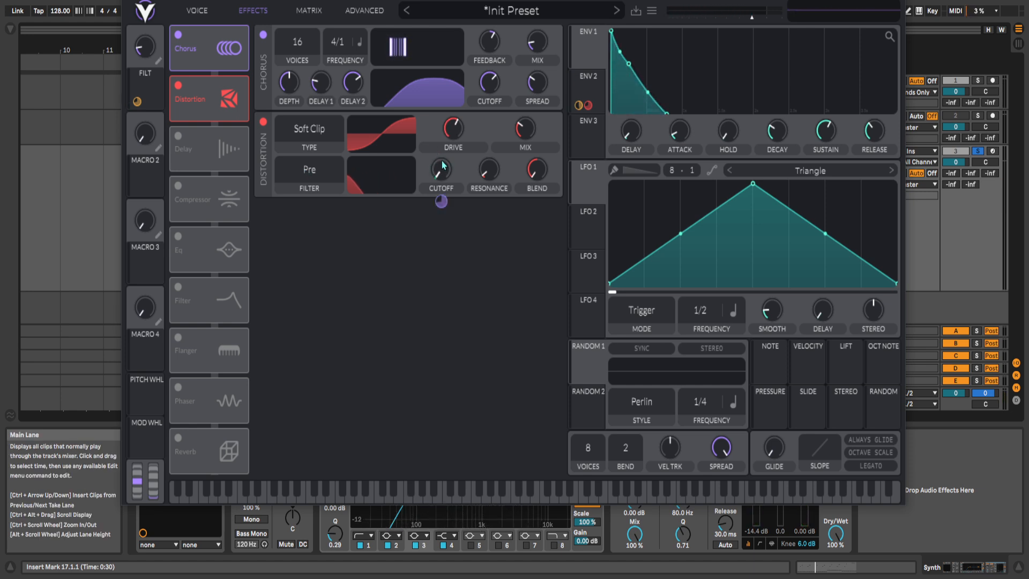
pyautogui.moveTo(441, 167)
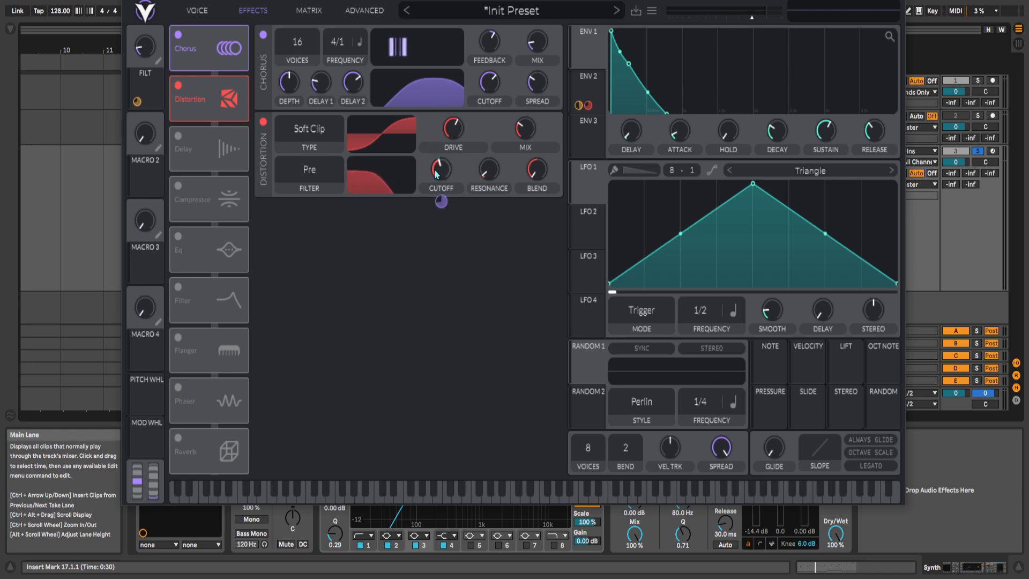
# - Disconnect Env 2 from the Distortion cutoff, set its filter to None, and raise the Distortion mix slightly
pyautogui.rightClick(435, 171)
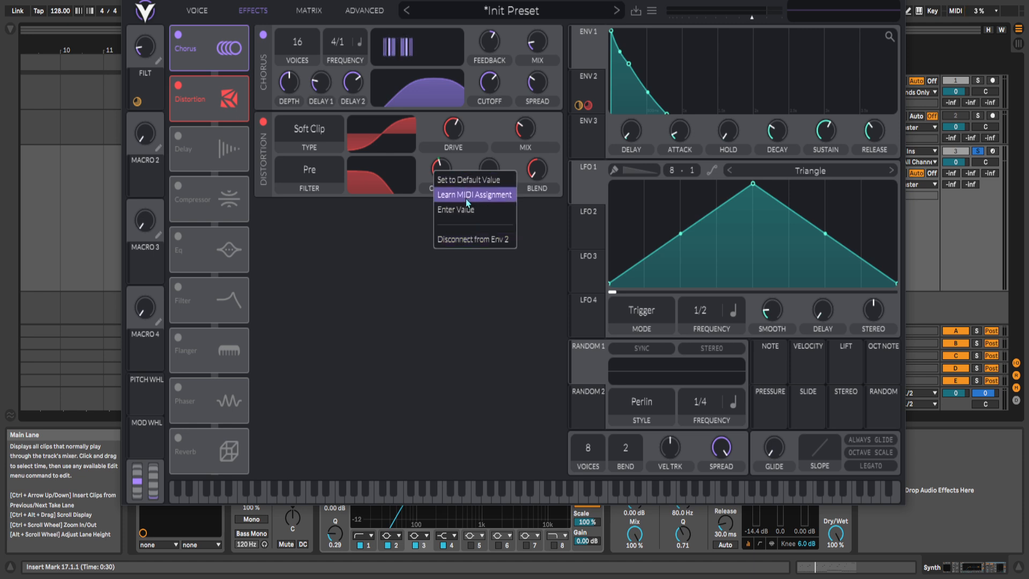
pyautogui.click(464, 239)
pyautogui.click(309, 170)
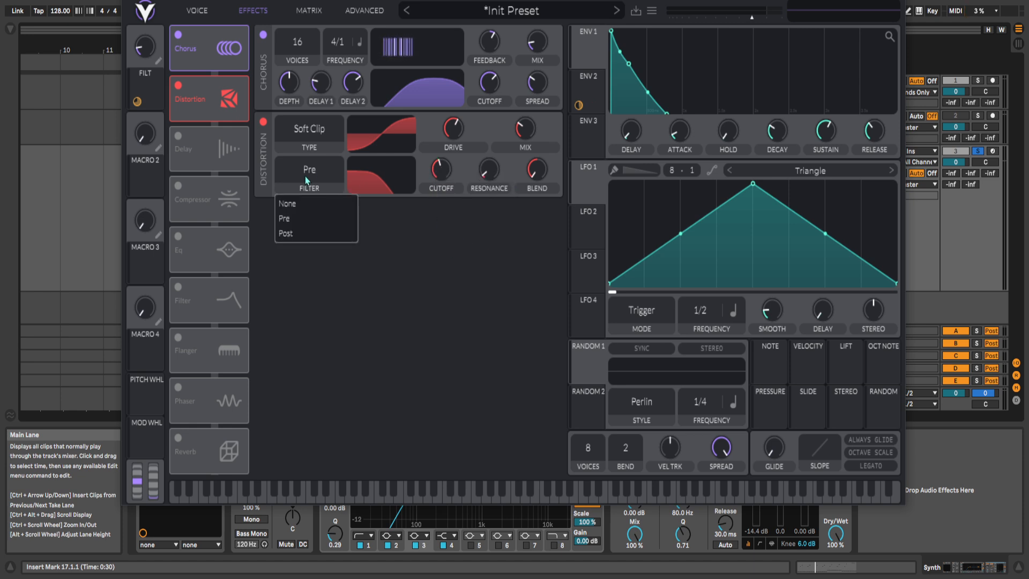
pyautogui.click(303, 201)
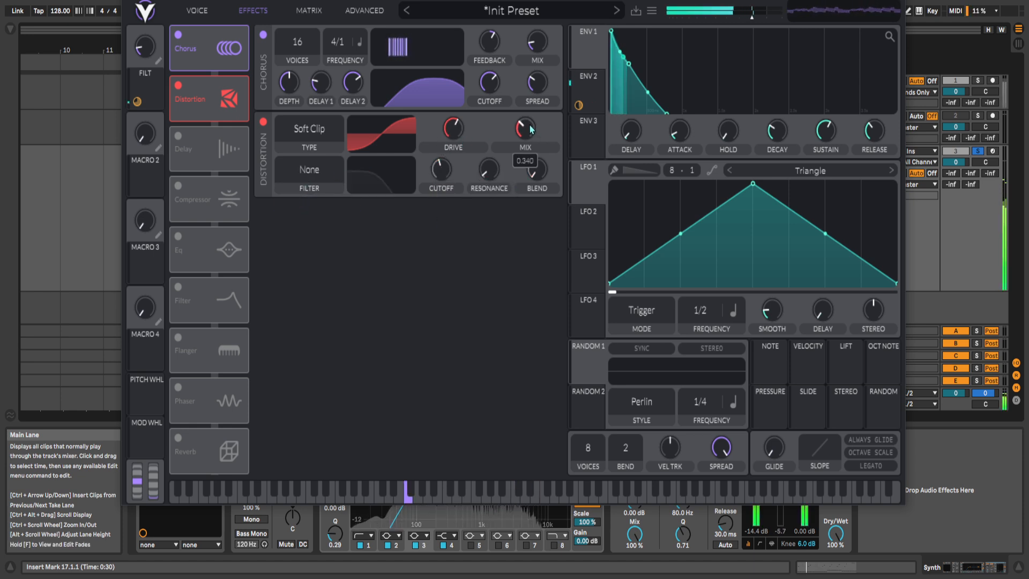
pyautogui.moveTo(530, 126)
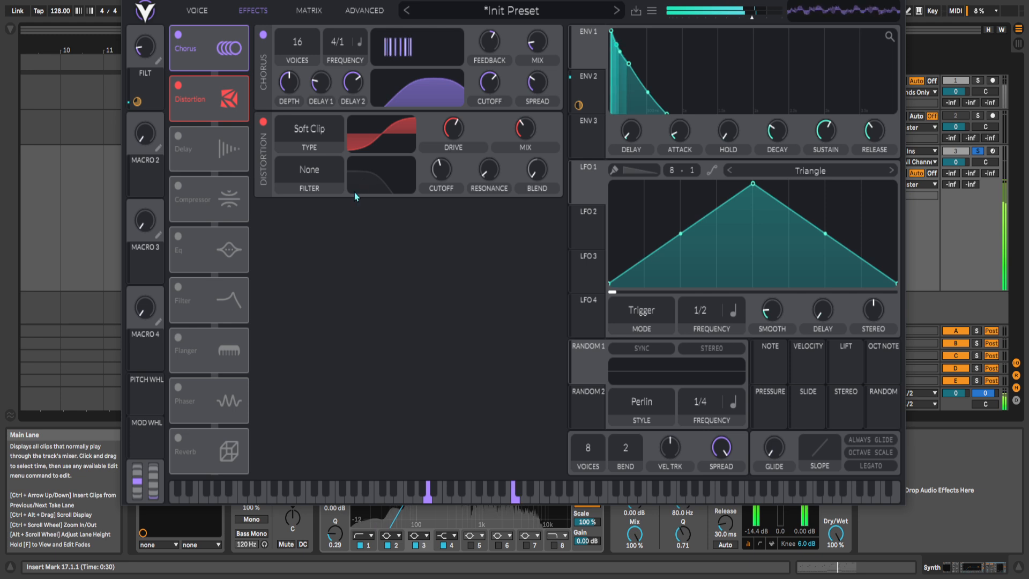
# - Place the Reverb directly after the Delay in the effects chain, and enable only the Delay of the two
pyautogui.moveTo(216, 440); pyautogui.dragTo(238, 179)
pyautogui.click(179, 136)
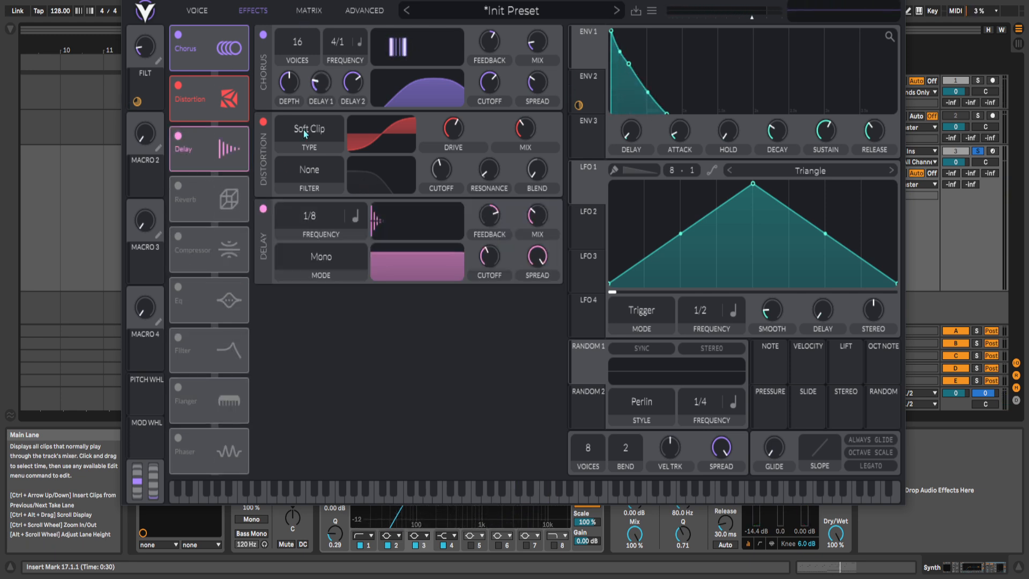
pyautogui.click(178, 186)
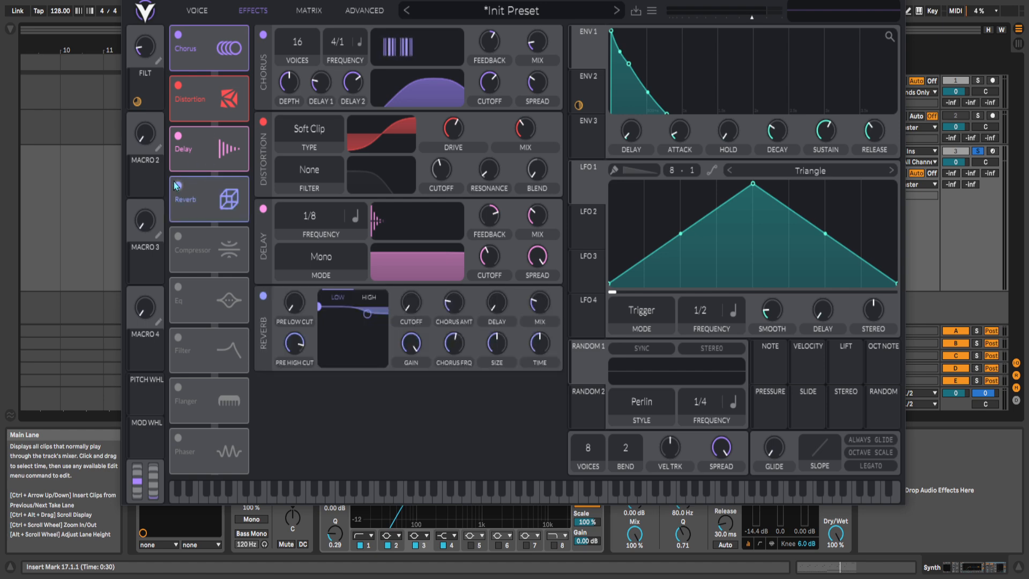
pyautogui.click(179, 187)
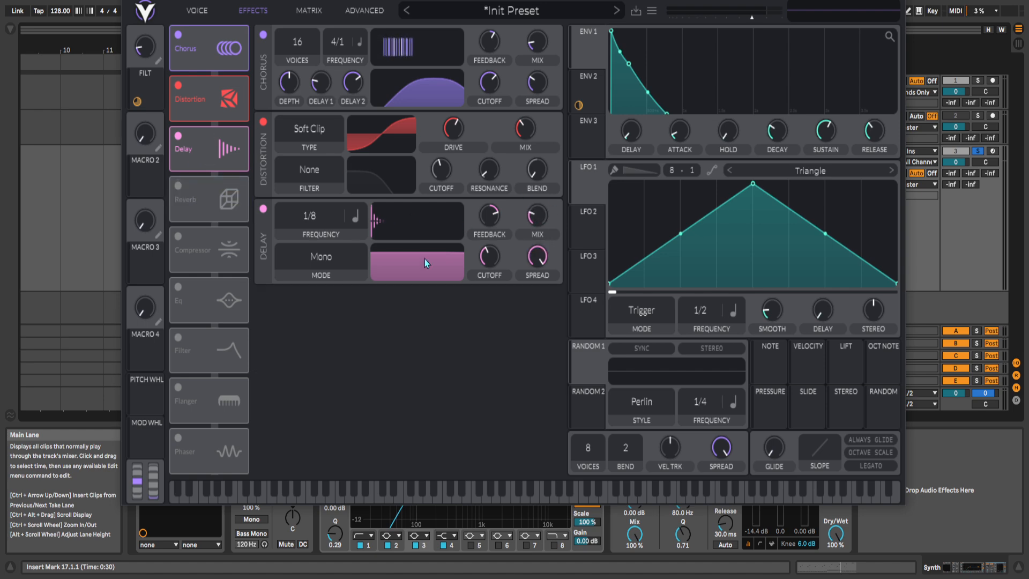
# - Narrow the Delay's filter to a high band and set its mode to Ping Pong
pyautogui.moveTo(447, 284); pyautogui.dragTo(432, 291)
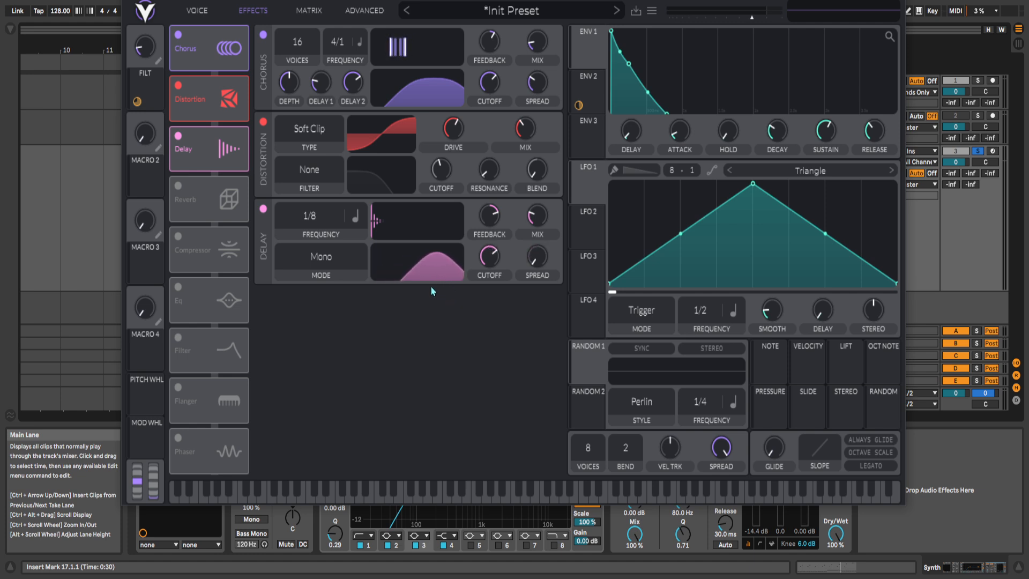
pyautogui.click(331, 262)
pyautogui.click(317, 293)
pyautogui.press('space')
pyautogui.click(336, 264)
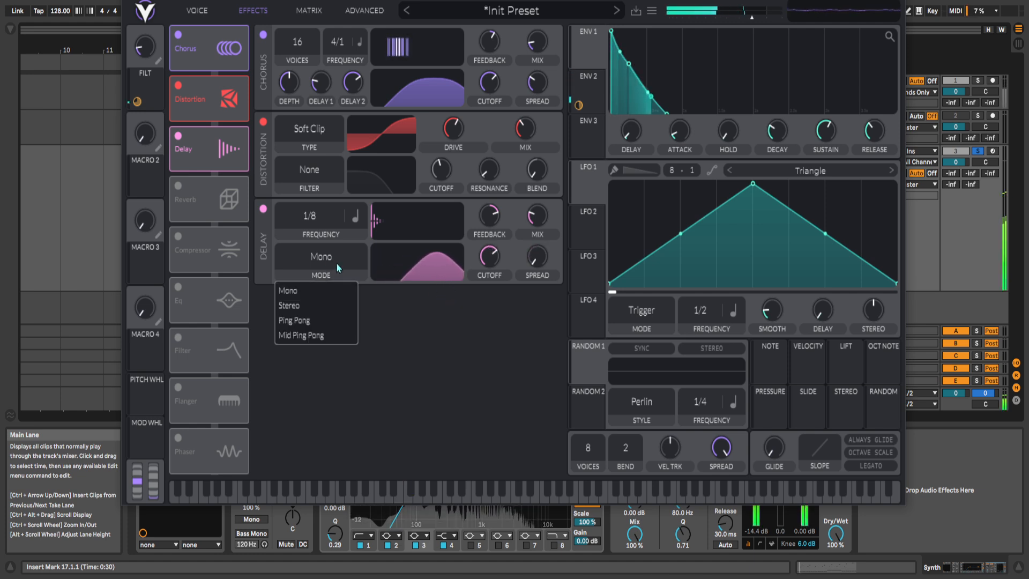
pyautogui.click(301, 320)
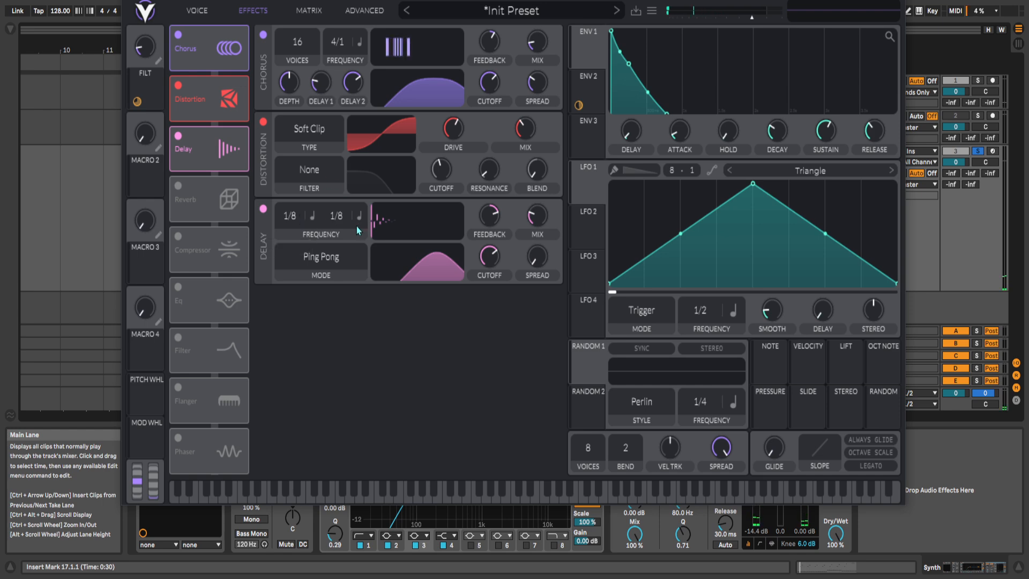
# - Set both Delay times to 1/8 with Tempo Dotted sync while playing the sound
pyautogui.press('space')
pyautogui.moveTo(288, 220); pyautogui.dragTo(295, 186)
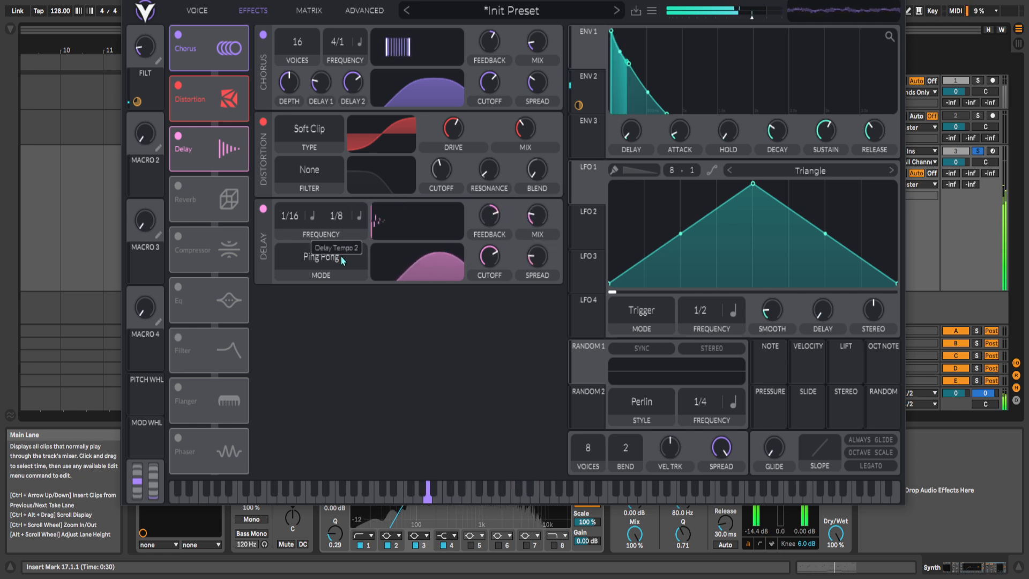
pyautogui.moveTo(336, 217); pyautogui.dragTo(343, 230)
pyautogui.click(359, 215)
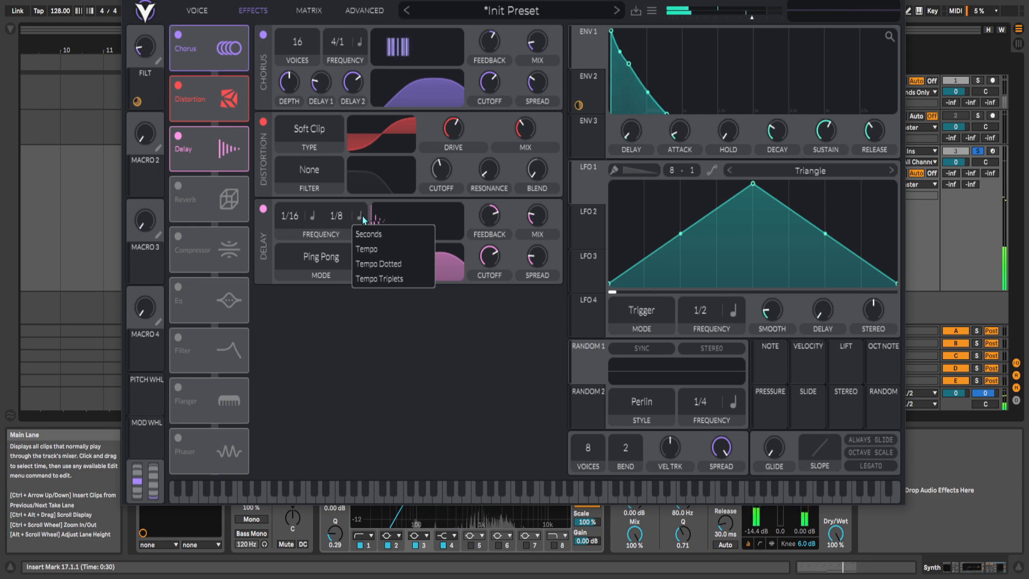
pyautogui.click(392, 266)
pyautogui.click(309, 217)
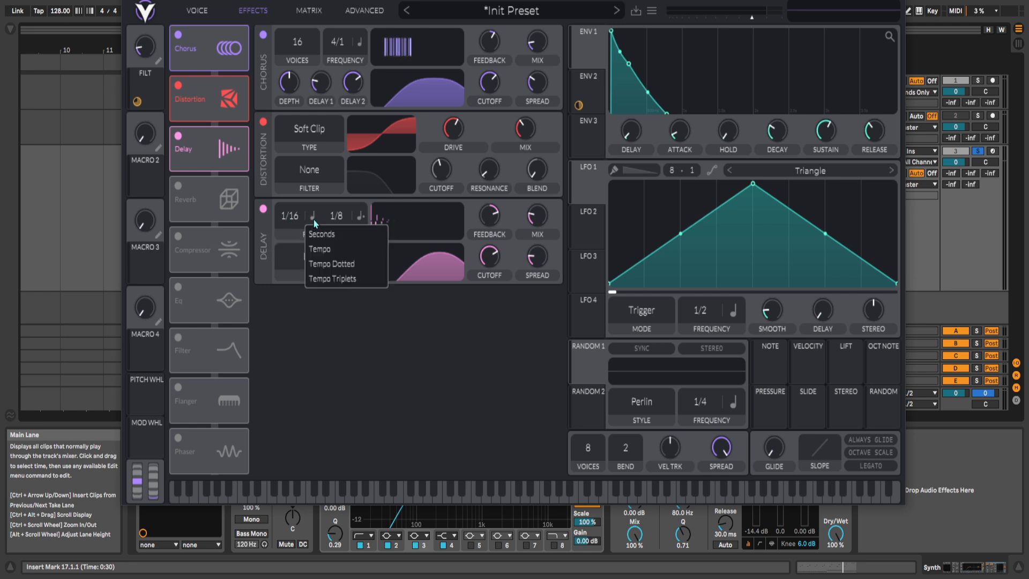
pyautogui.click(340, 264)
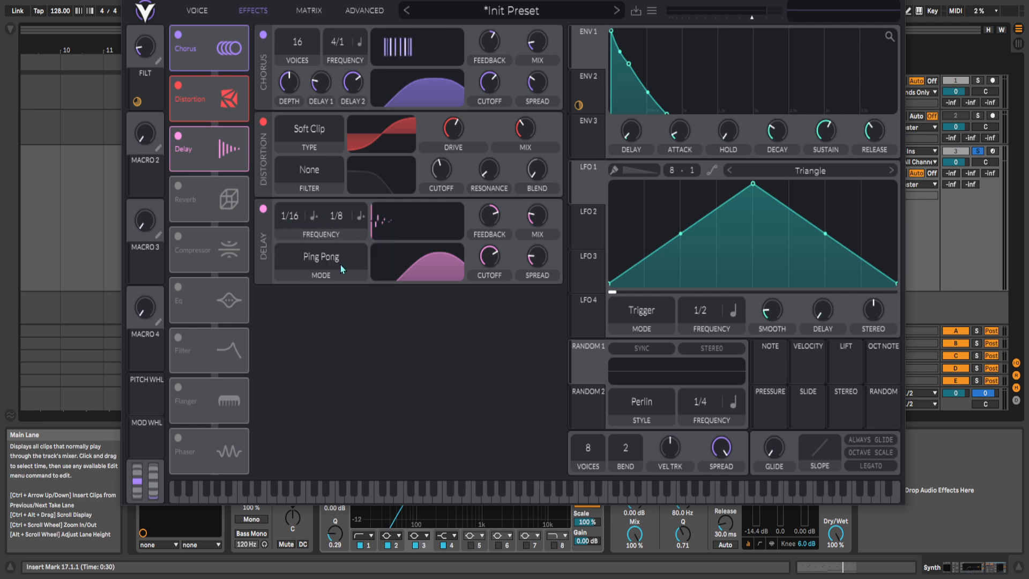
pyautogui.moveTo(298, 217); pyautogui.dragTo(290, 252)
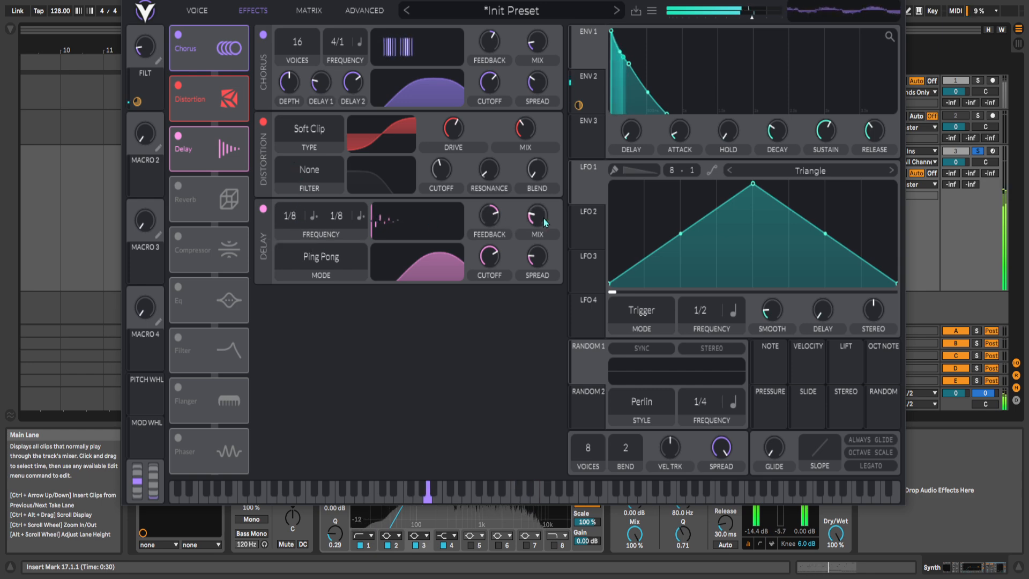
pyautogui.moveTo(536, 218)
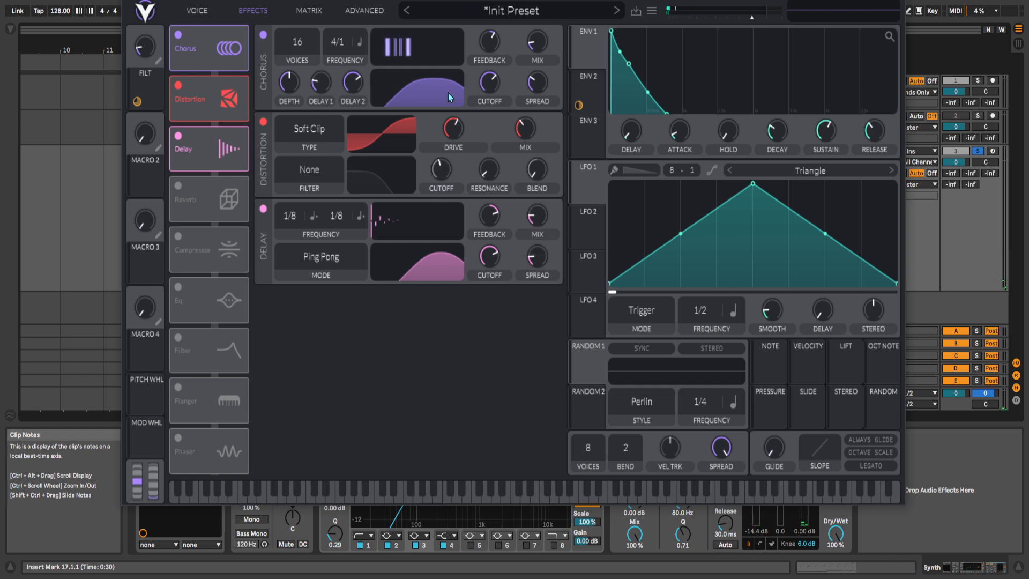
# - Move the synth window aside to view the mixer and return tracks behind it
pyautogui.moveTo(482, 2); pyautogui.dragTo(411, 0)
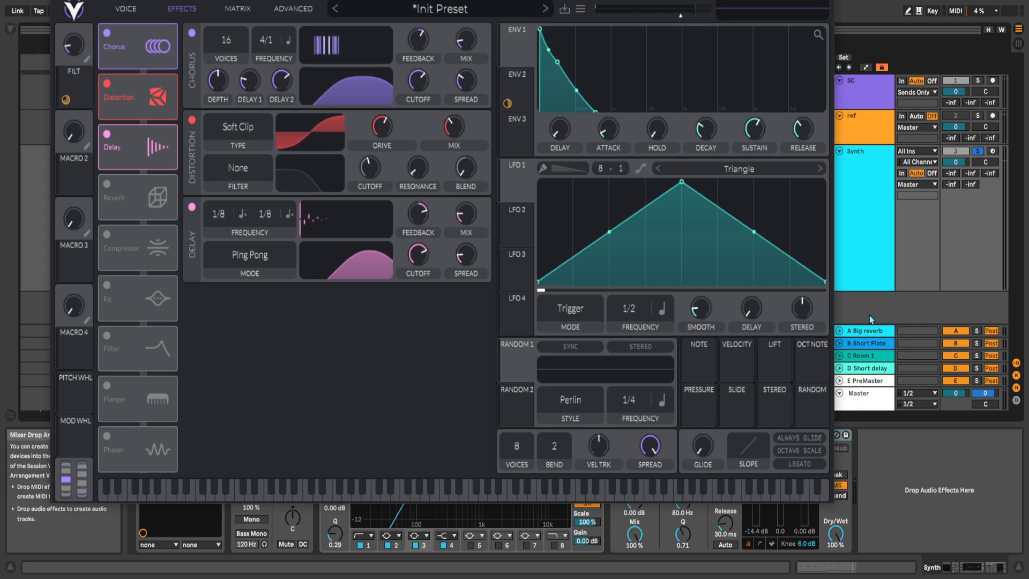
pyautogui.moveTo(530, 1); pyautogui.dragTo(549, 4)
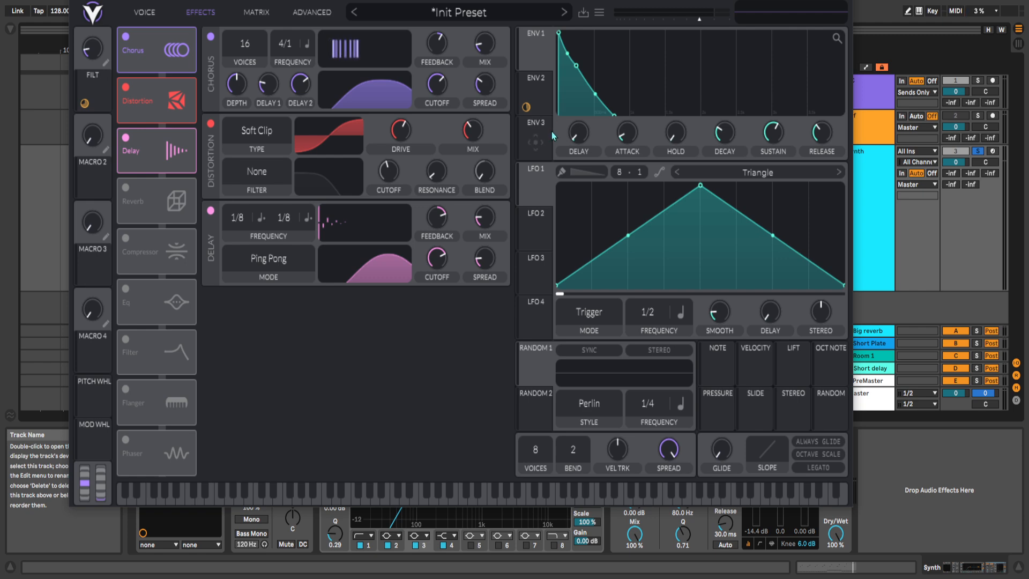
pyautogui.moveTo(231, 0); pyautogui.dragTo(264, 1)
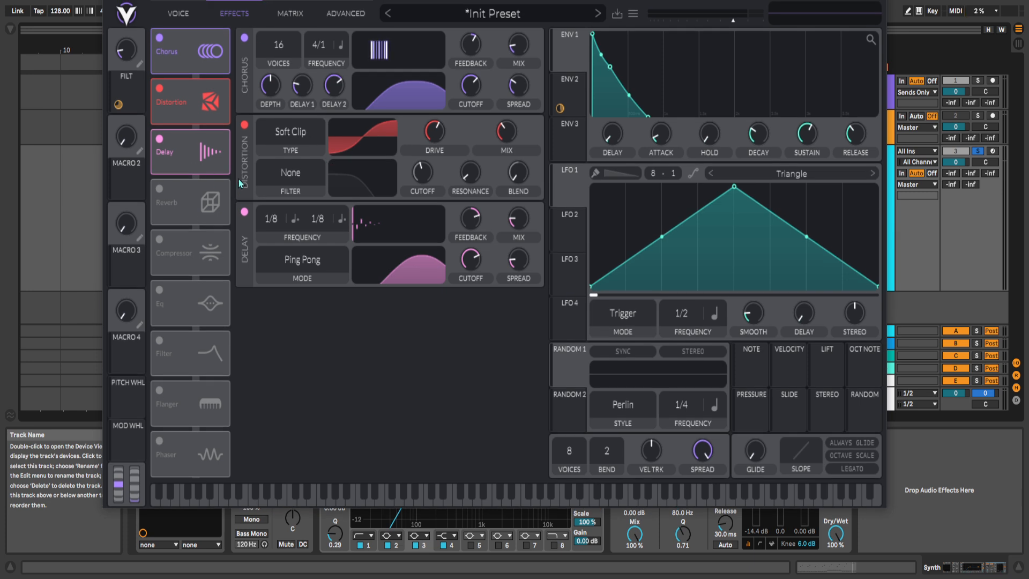
# - Enable the Reverb, raise its mix to slightly above half, and lengthen its time
pyautogui.click(161, 191)
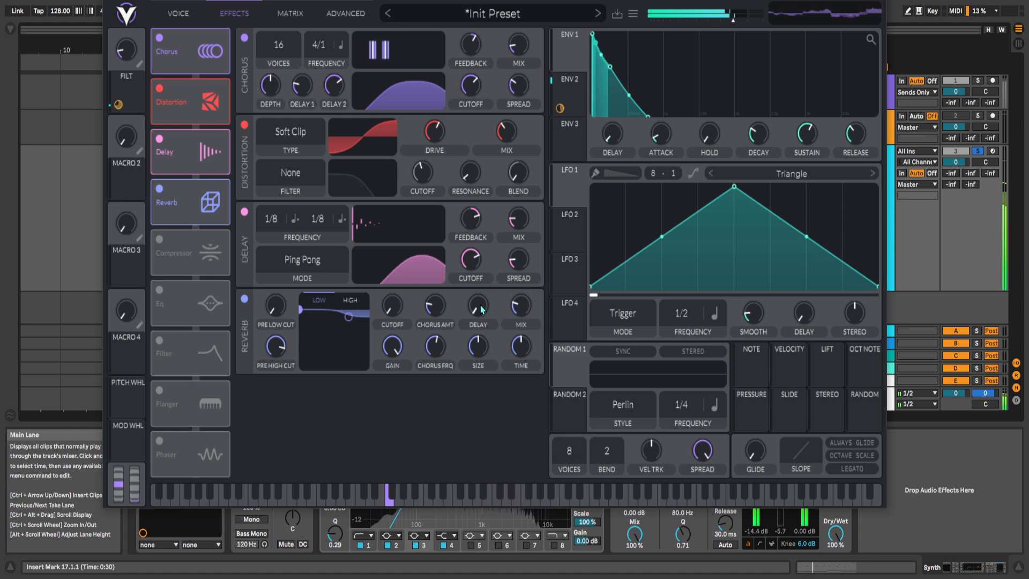
pyautogui.moveTo(513, 310)
pyautogui.moveTo(513, 310); pyautogui.dragTo(517, 287)
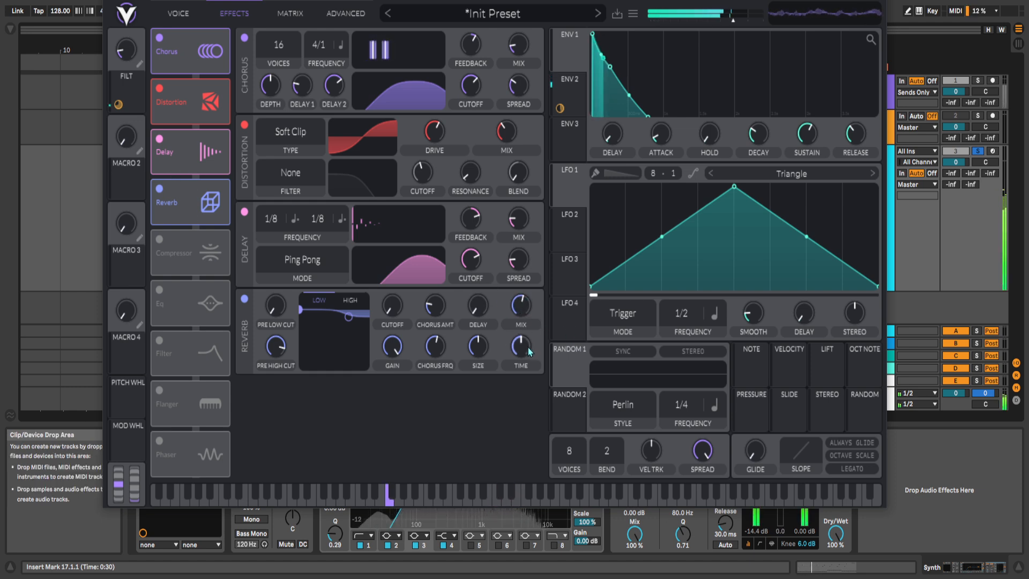
pyautogui.moveTo(525, 348)
pyautogui.mouseDown()
pyautogui.moveTo(522, 306)
pyautogui.moveTo(523, 364)
pyautogui.moveTo(527, 343)
pyautogui.mouseUp()
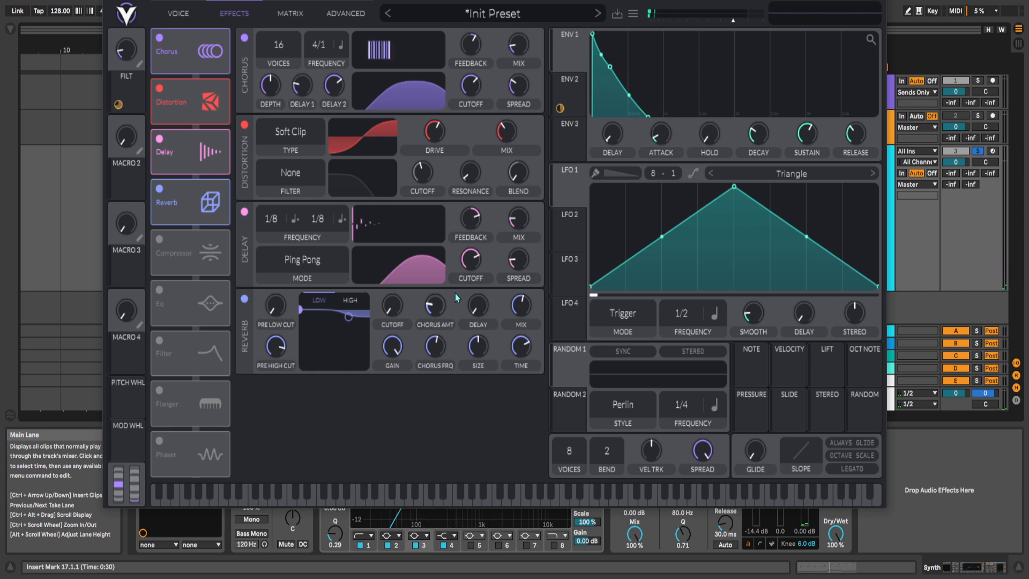
pyautogui.moveTo(533, 350); pyautogui.dragTo(526, 356)
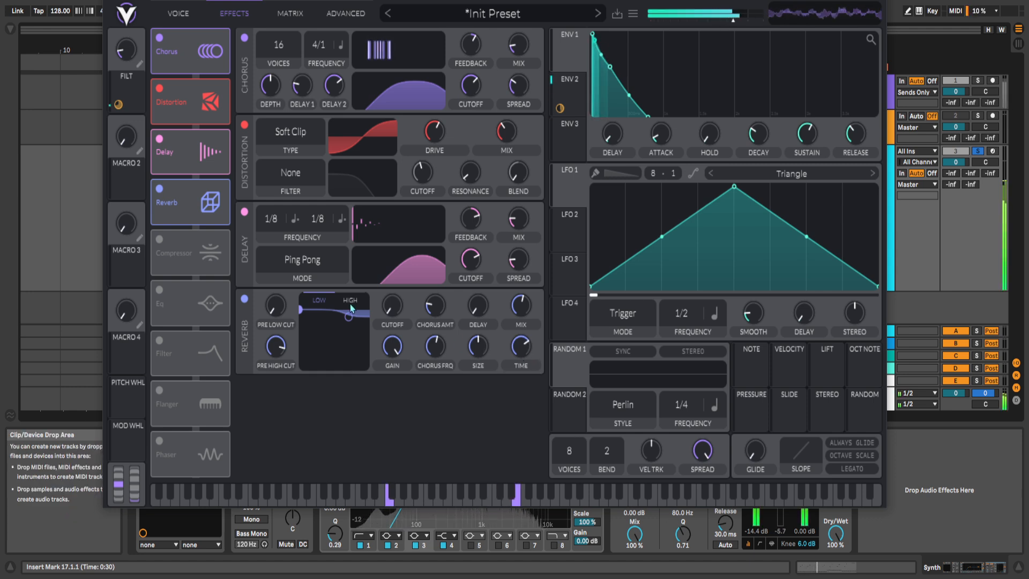
# - Shape the Reverb EQ with a low cut of -6 dB at about 55.5 semitones and a high shelf of about -2 dB at 114.7 semitones
pyautogui.moveTo(301, 310); pyautogui.dragTo(320, 363)
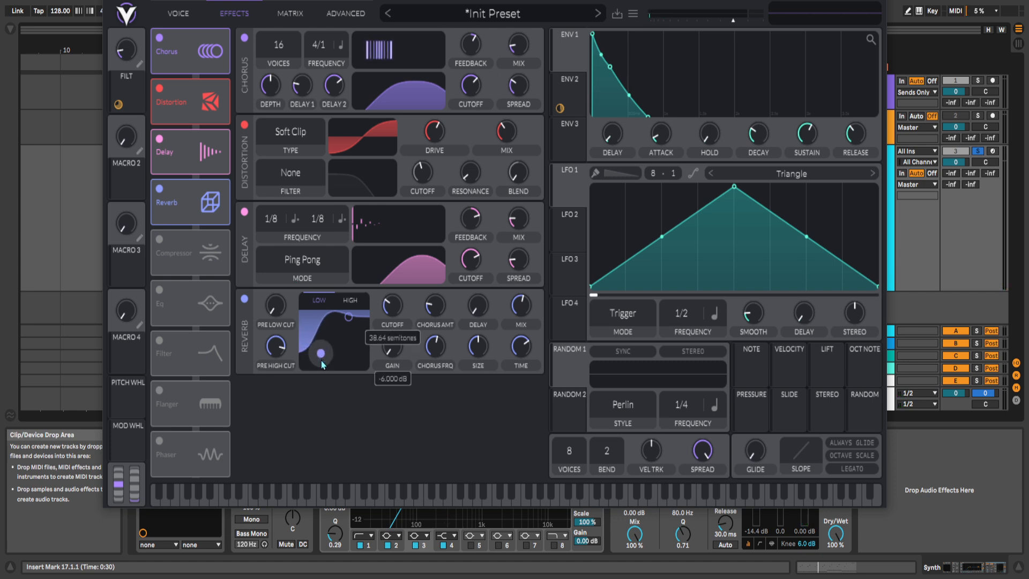
pyautogui.moveTo(348, 316); pyautogui.dragTo(365, 326)
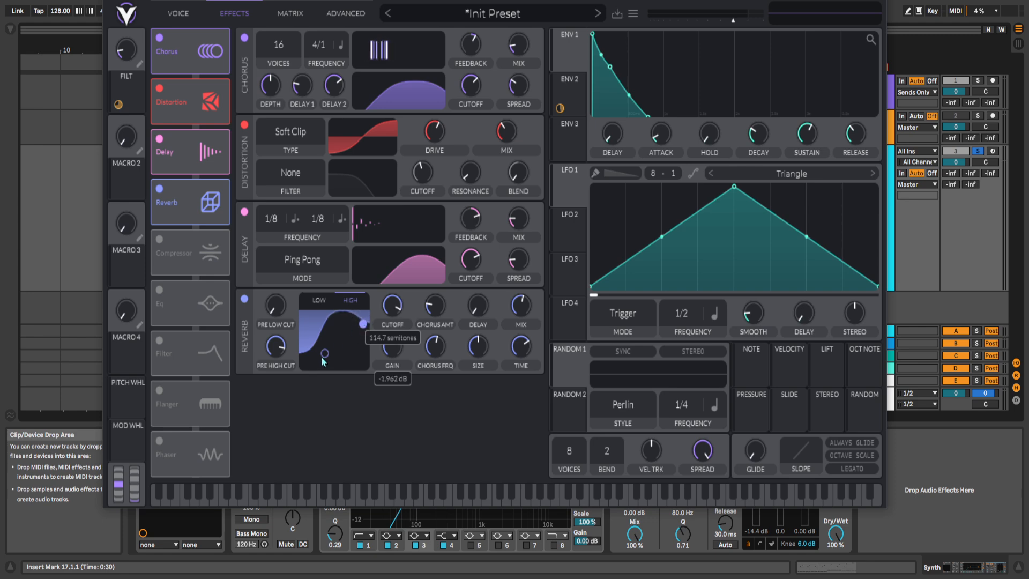
pyautogui.moveTo(325, 355)
pyautogui.mouseDown()
pyautogui.moveTo(333, 365)
pyautogui.moveTo(323, 366)
pyautogui.moveTo(330, 359)
pyautogui.mouseUp()
pyautogui.press('space')
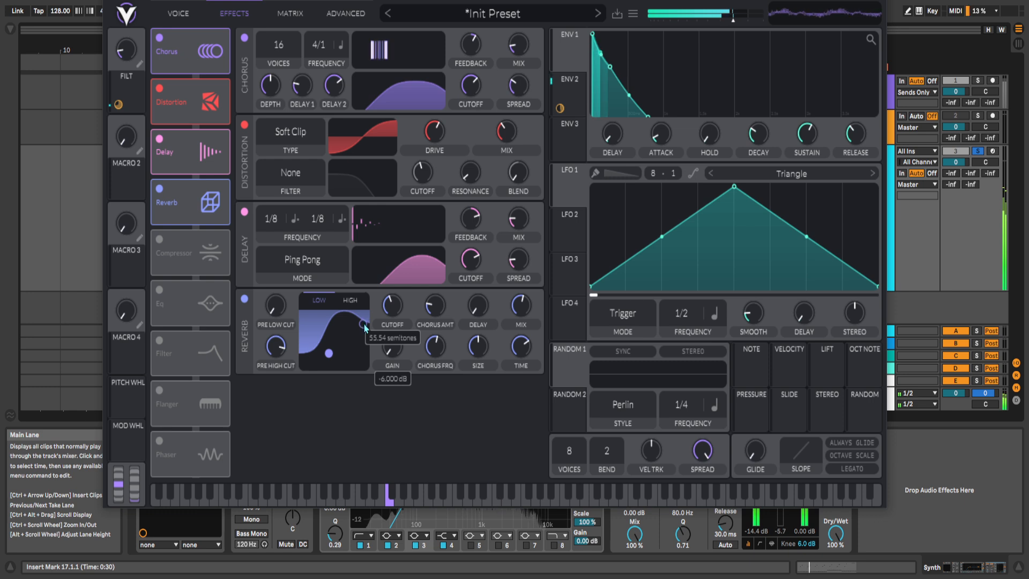
# - Fine-tune the Reverb EQ's high shelf to about 117.1 semitones and -1.5 dB, and raise the pre low cut slightly
pyautogui.moveTo(365, 326); pyautogui.dragTo(364, 321)
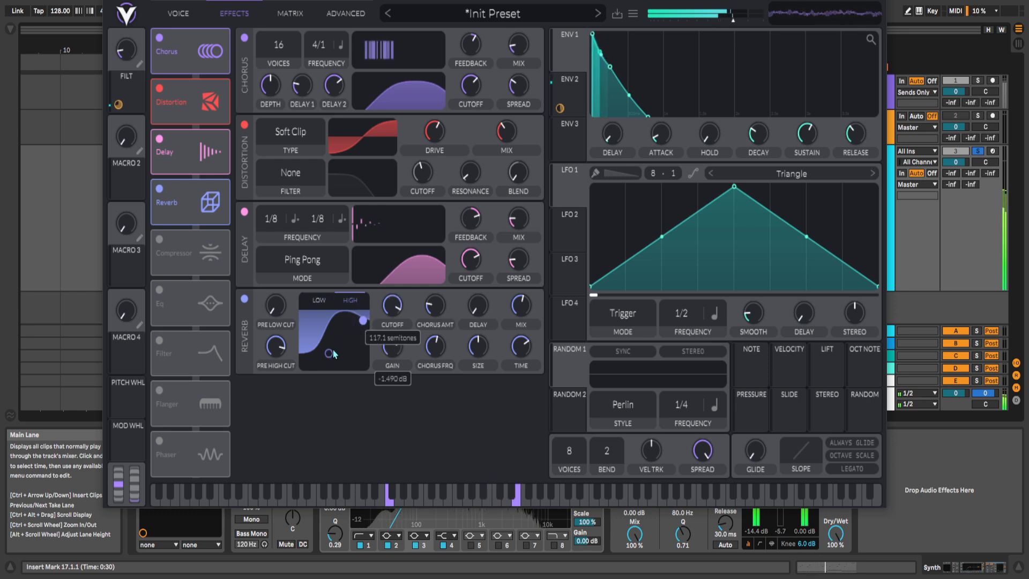
pyautogui.moveTo(333, 353)
pyautogui.mouseDown()
pyautogui.moveTo(308, 365)
pyautogui.moveTo(326, 371)
pyautogui.mouseUp()
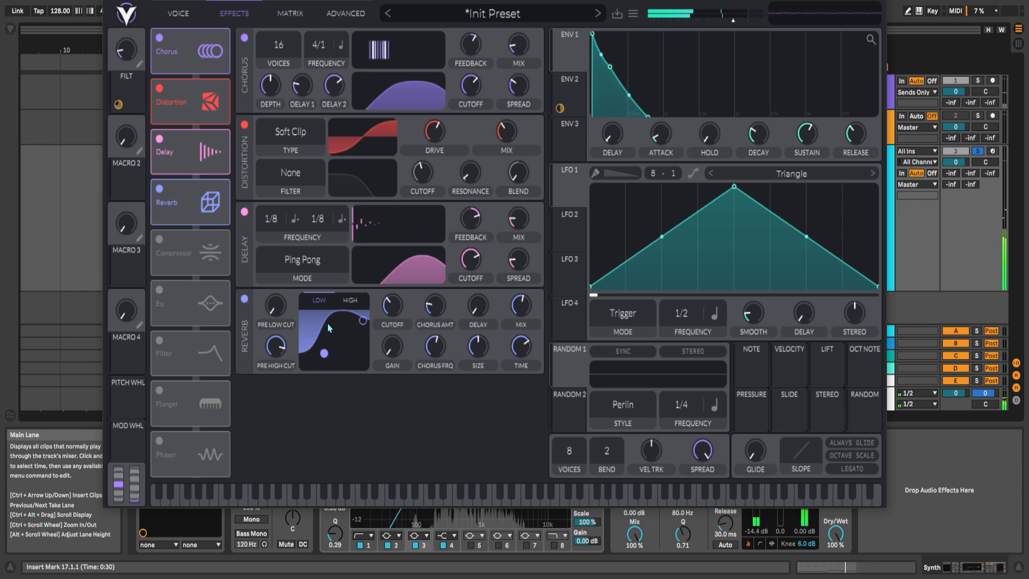
pyautogui.rightClick(275, 343)
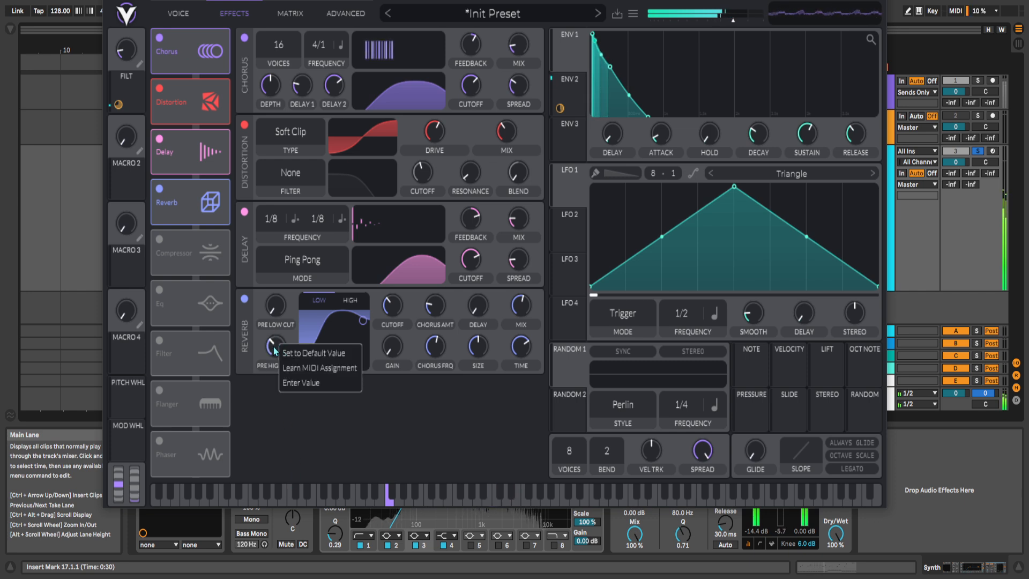
pyautogui.click(292, 342)
pyautogui.moveTo(280, 326); pyautogui.dragTo(262, 148)
pyautogui.moveTo(284, 268)
pyautogui.mouseDown()
pyautogui.moveTo(281, 291)
pyautogui.moveTo(280, 278)
pyautogui.mouseUp()
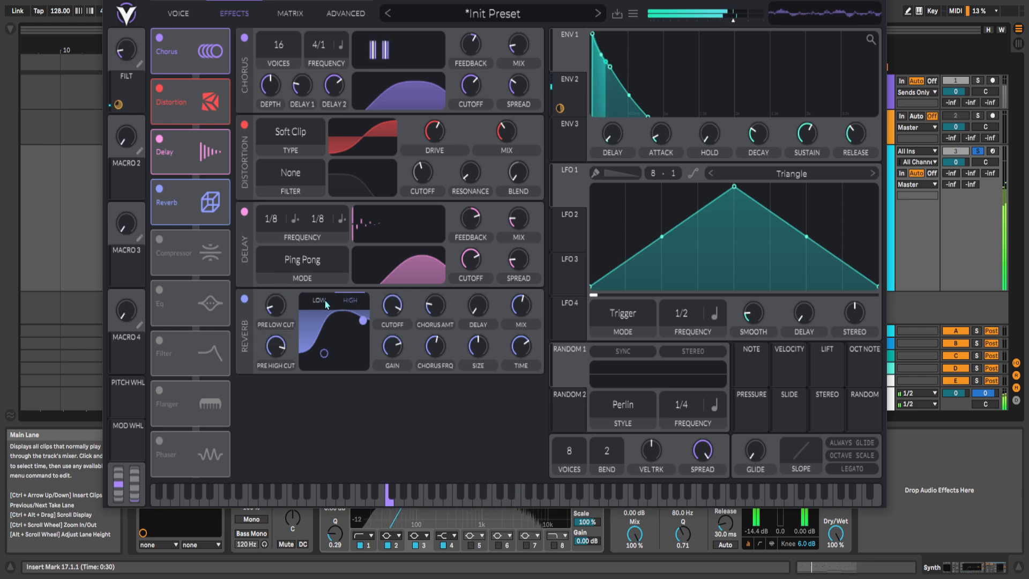
# - Readjust the Reverb EQ bands, setting the low gain to about -5.8 dB and lowering the high shelf's gain slightly
pyautogui.click(343, 304)
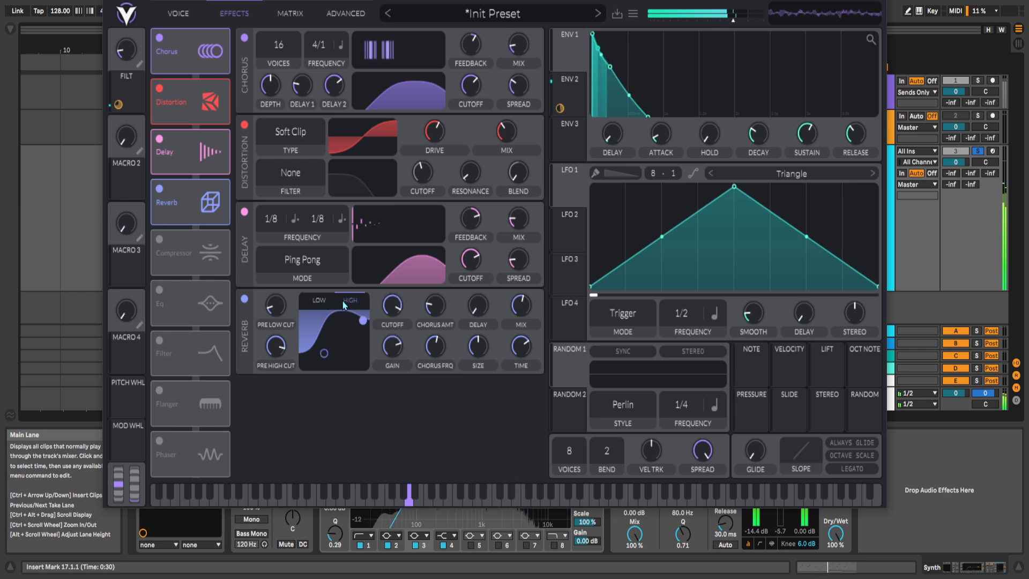
pyautogui.moveTo(393, 307); pyautogui.dragTo(393, 309)
pyautogui.click(322, 301)
pyautogui.moveTo(393, 348); pyautogui.dragTo(393, 345)
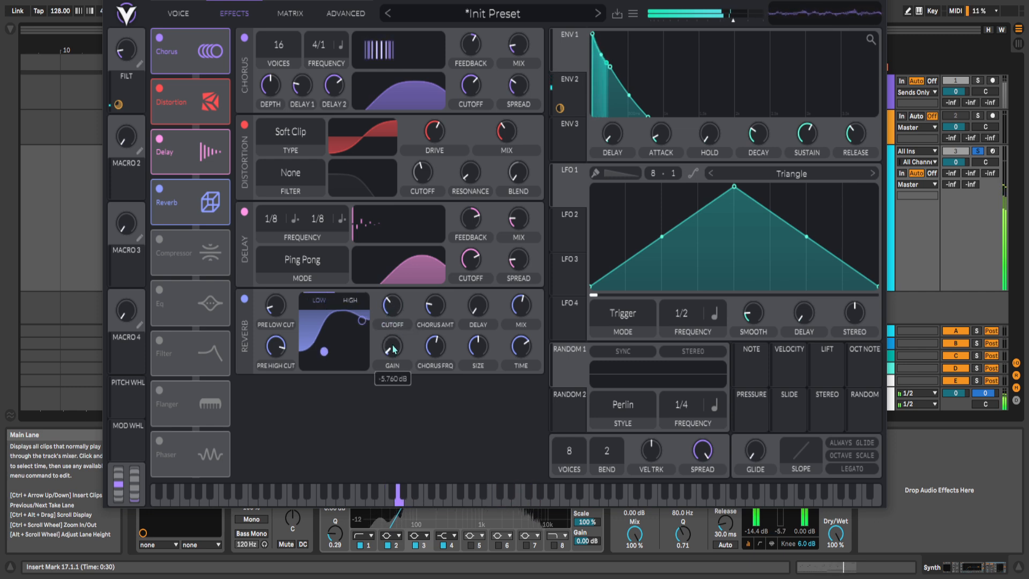
pyautogui.click(356, 302)
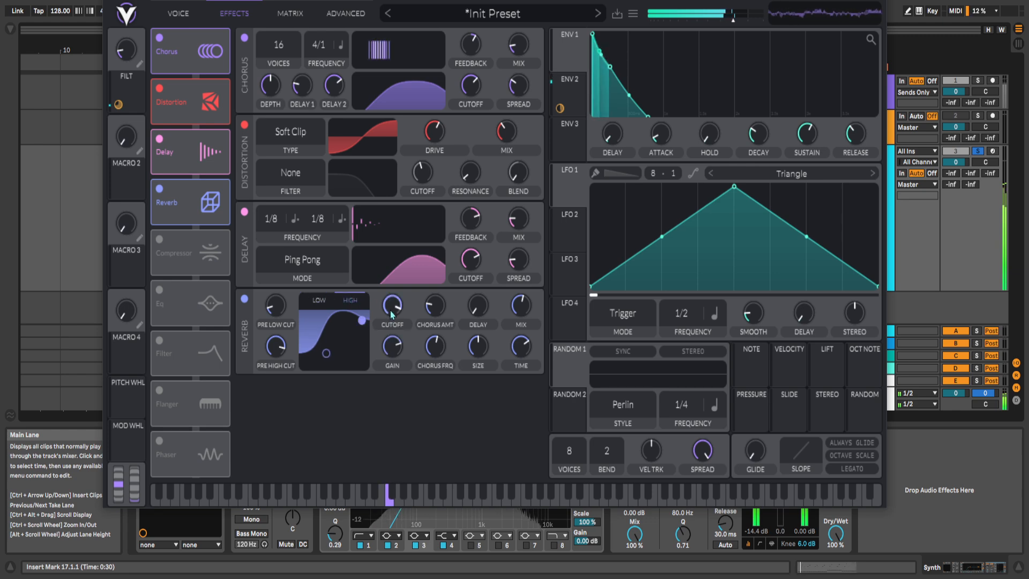
pyautogui.moveTo(394, 349); pyautogui.dragTo(394, 423)
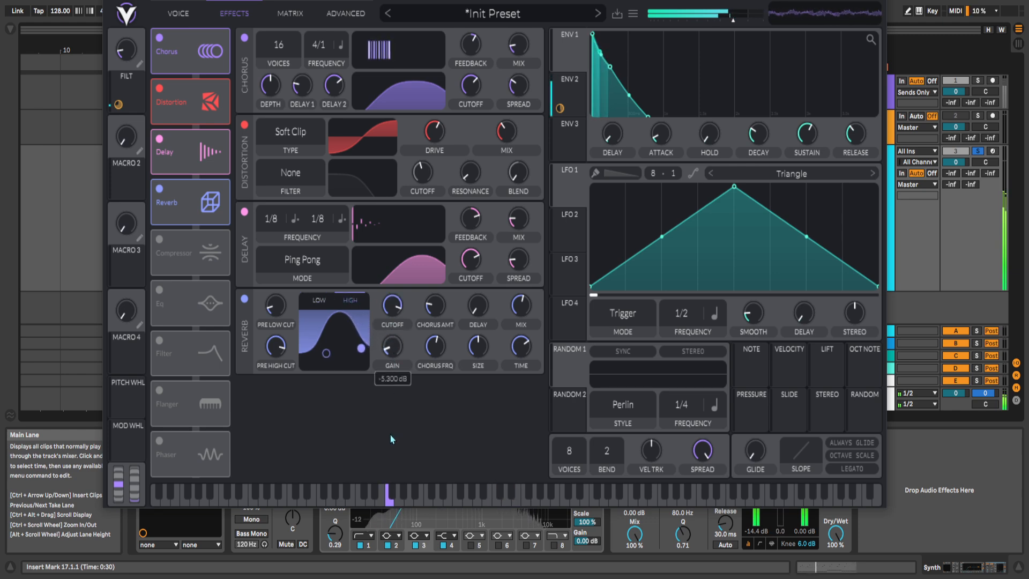
pyautogui.moveTo(391, 349); pyautogui.dragTo(393, 354)
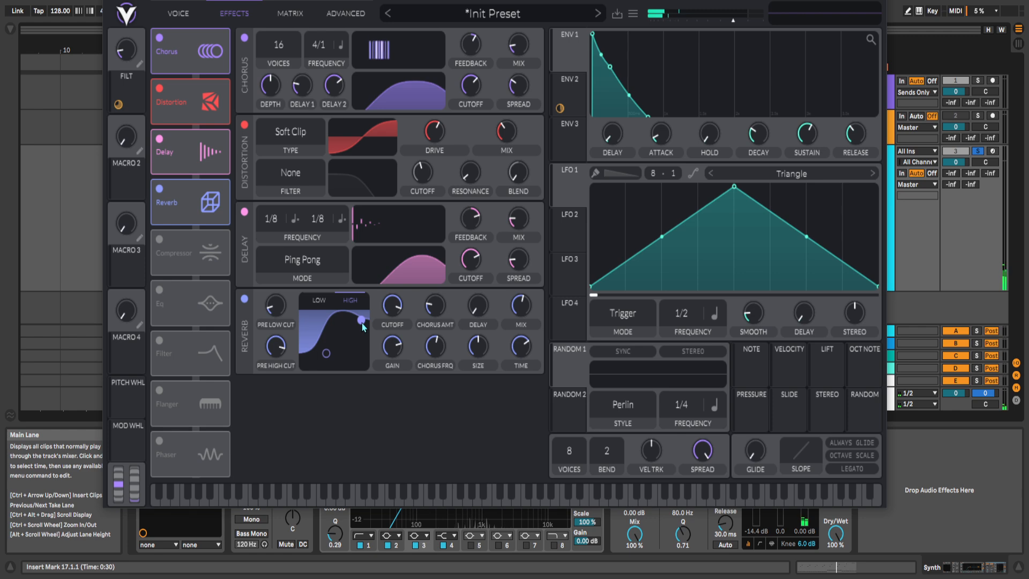
pyautogui.moveTo(362, 326); pyautogui.dragTo(363, 331)
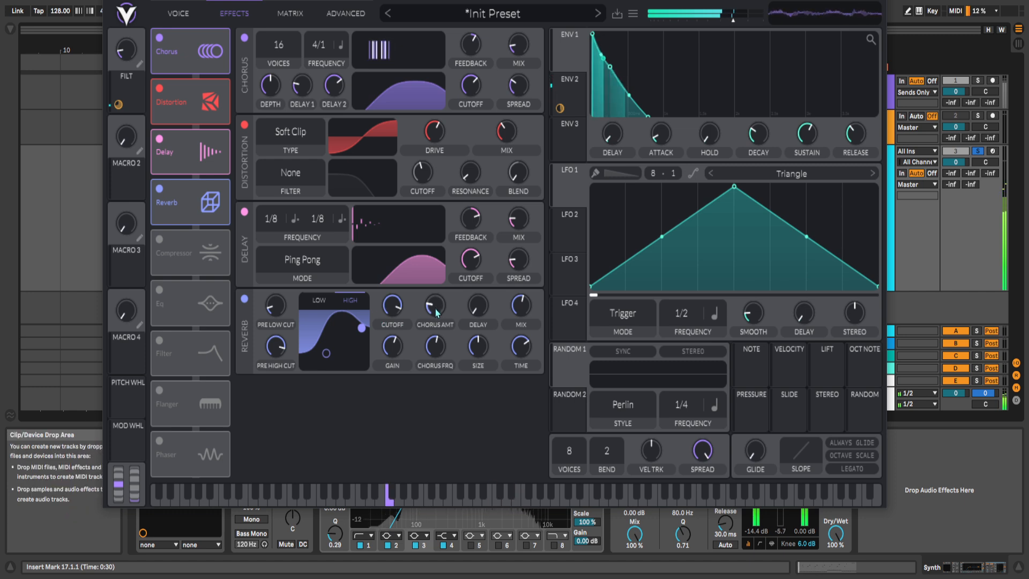
# - Reduce the Reverb's chorus amount to zero and lower its mix to about a quarter, comparing the sound with the Reverb bypassed
pyautogui.moveTo(435, 305); pyautogui.dragTo(429, 177)
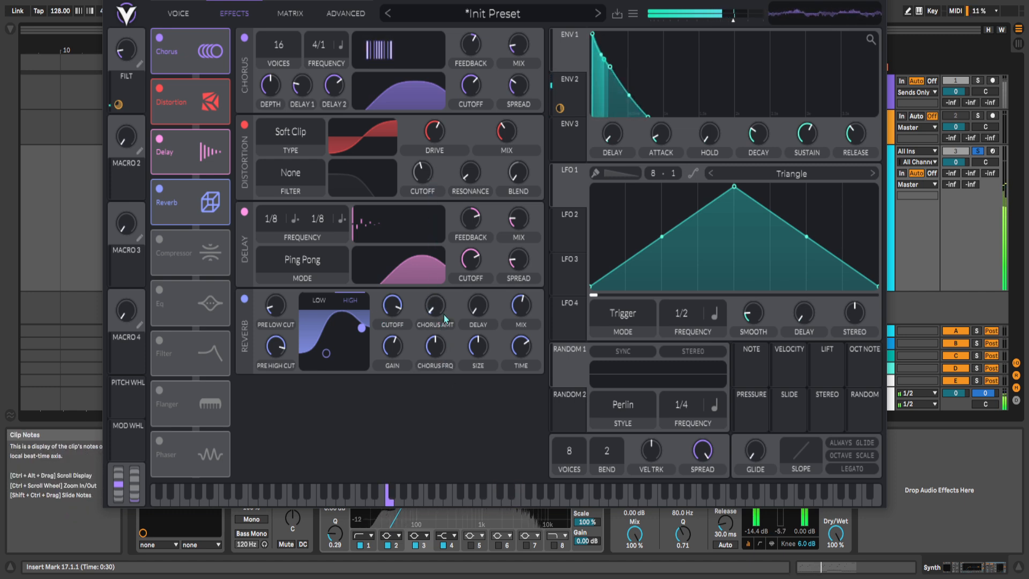
pyautogui.moveTo(521, 306); pyautogui.dragTo(526, 335)
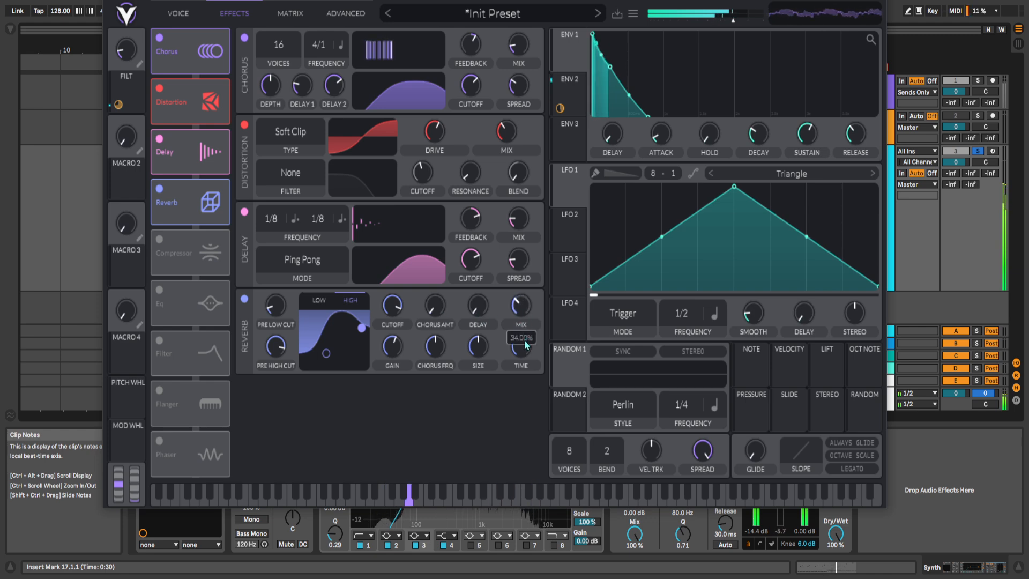
pyautogui.click(245, 300)
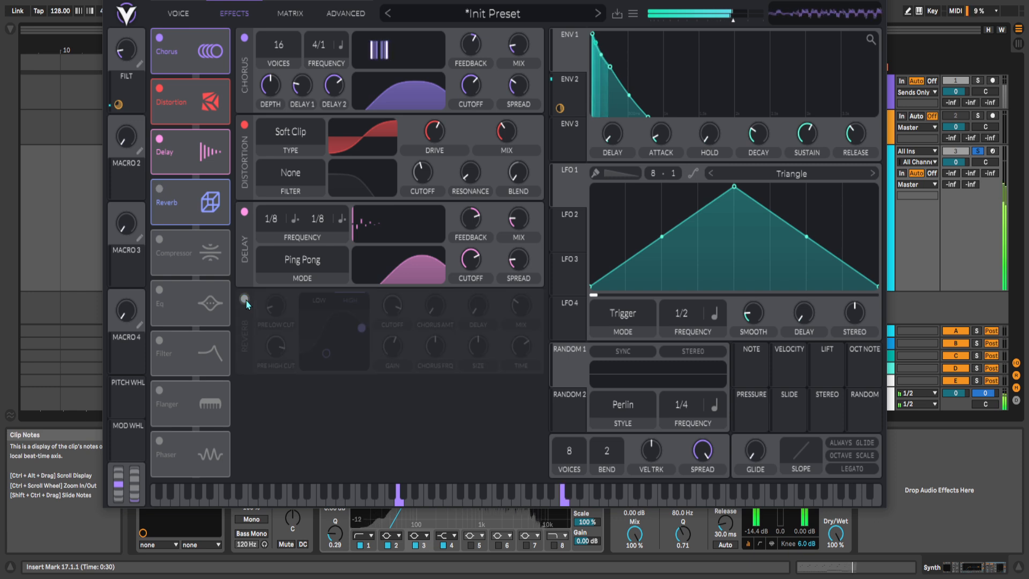
pyautogui.click(245, 300)
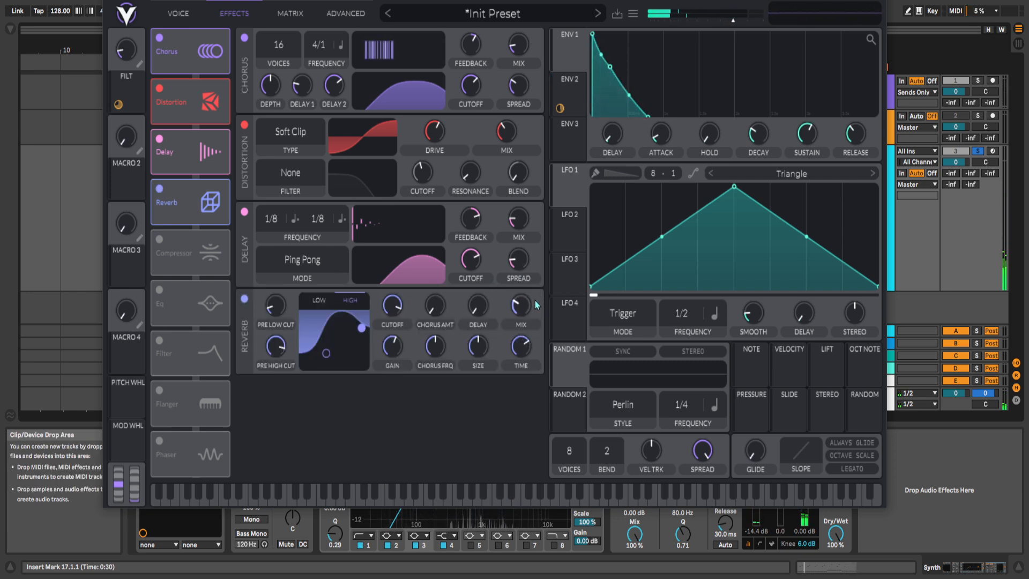
pyautogui.moveTo(519, 304); pyautogui.dragTo(518, 309)
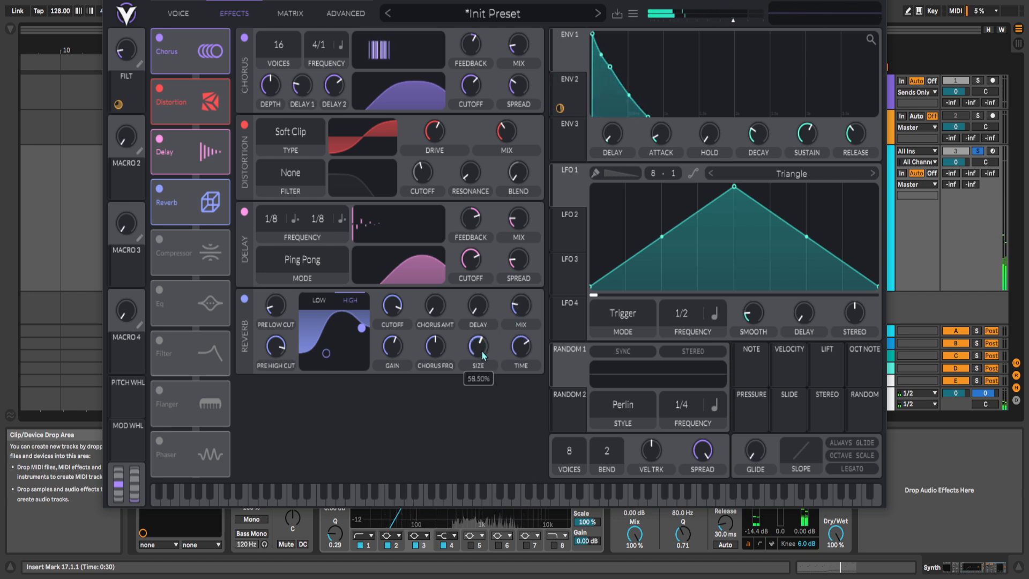
# - Increase the Reverb size to nearly its maximum and fine-tune the mix around 23% while playing the sound
pyautogui.moveTo(483, 352); pyautogui.dragTo(486, 289)
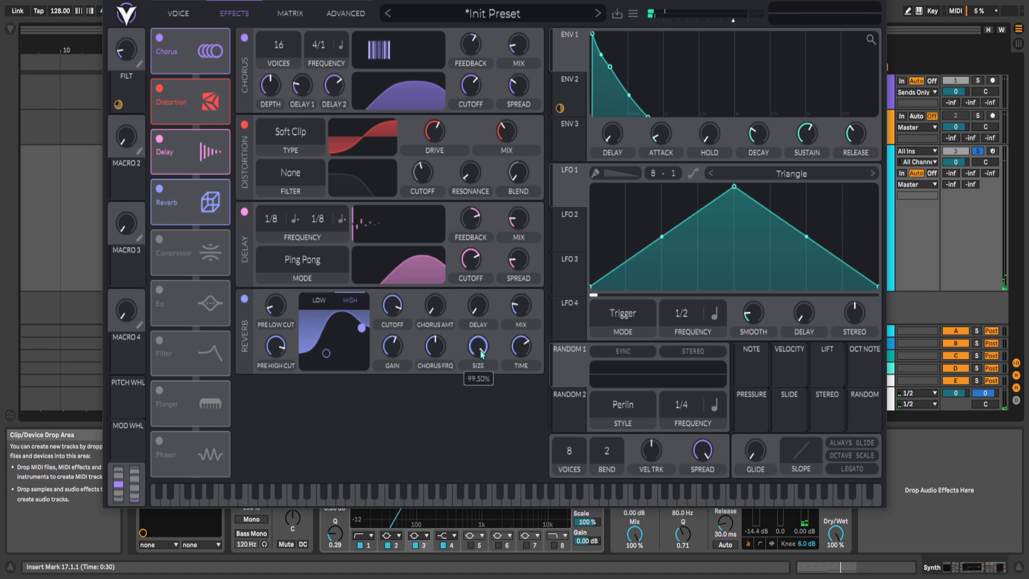
pyautogui.moveTo(484, 366); pyautogui.dragTo(484, 353)
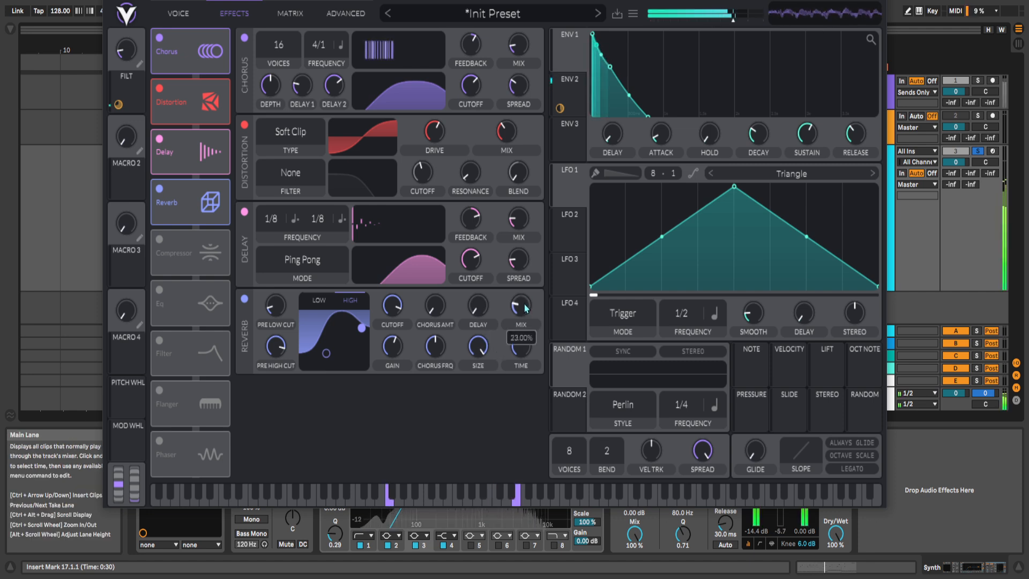
pyautogui.moveTo(525, 308); pyautogui.dragTo(519, 225)
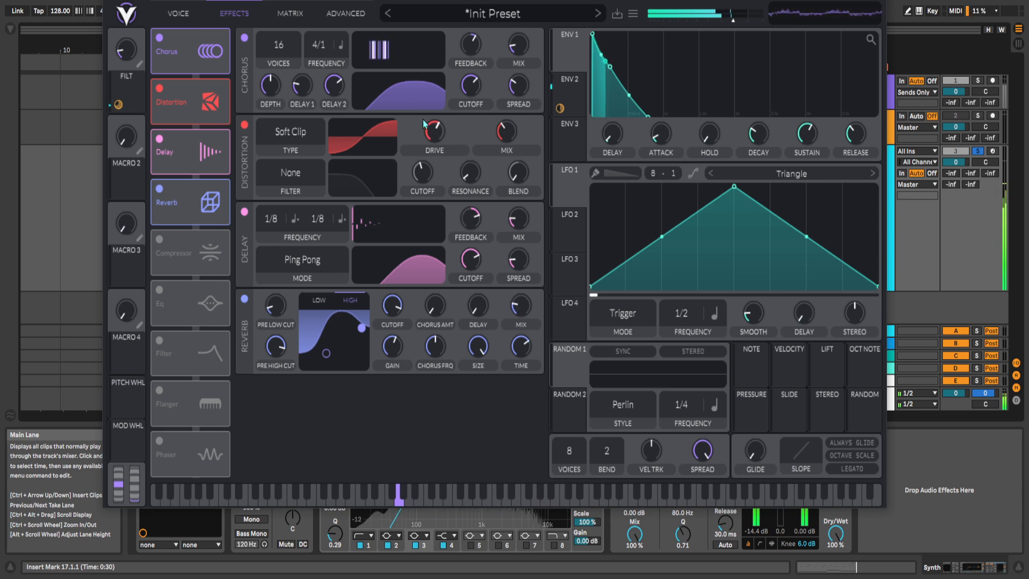
# - Try short glide times such as 0.012 secs in the voice settings, and turn the glide back down to zero
pyautogui.click(348, 16)
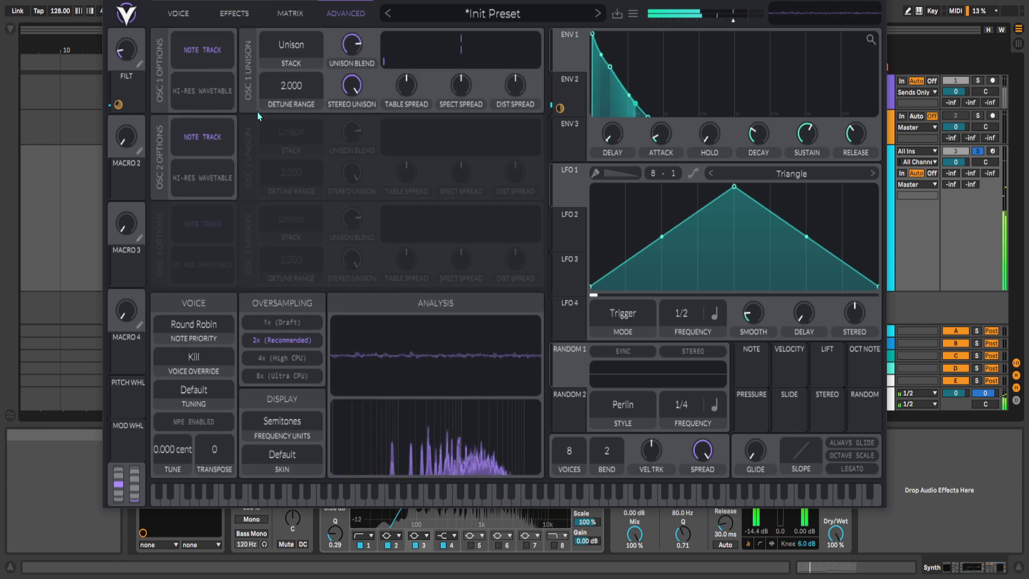
pyautogui.click(178, 14)
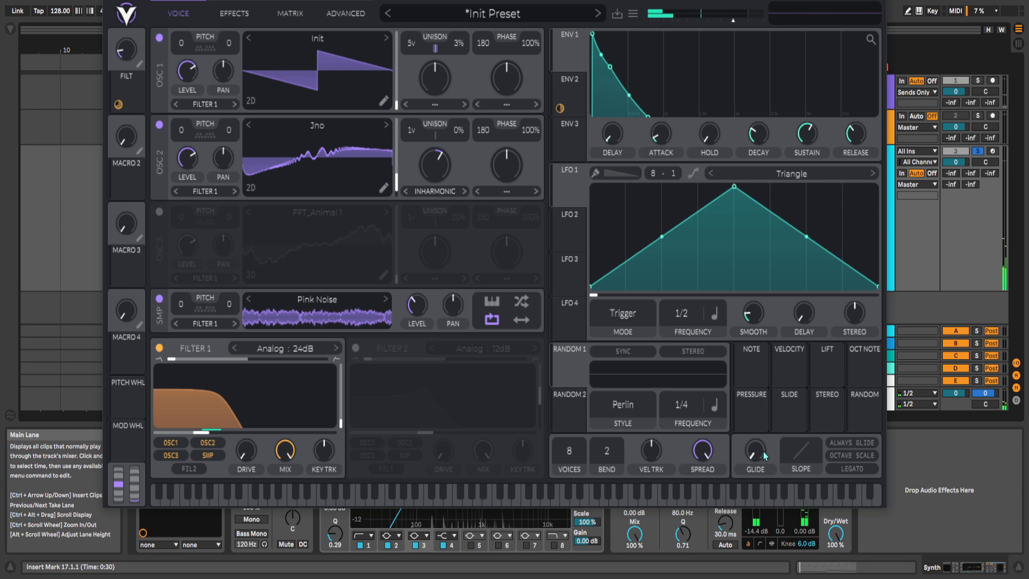
pyautogui.moveTo(763, 453); pyautogui.dragTo(760, 421)
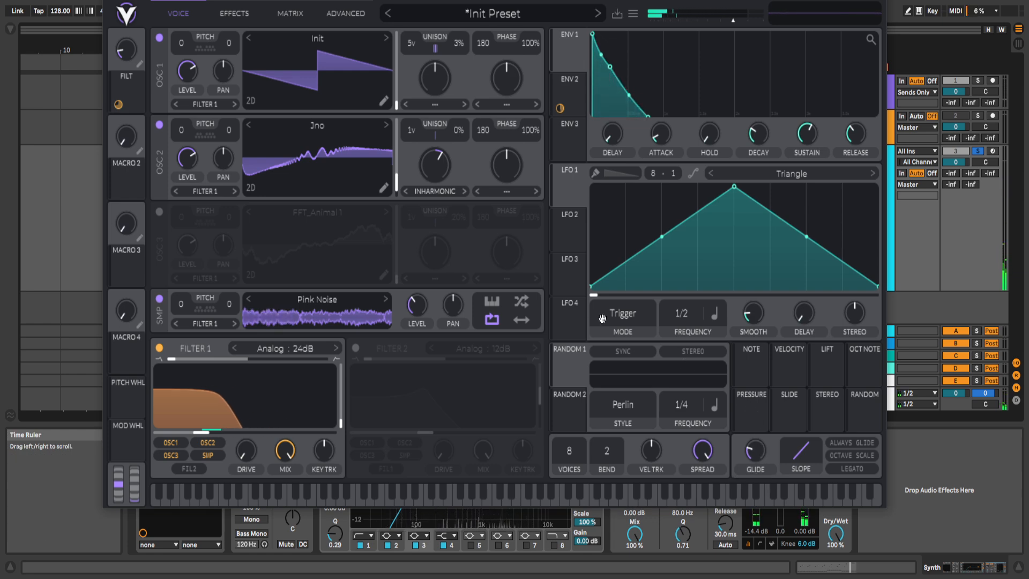
pyautogui.moveTo(760, 458); pyautogui.dragTo(759, 454)
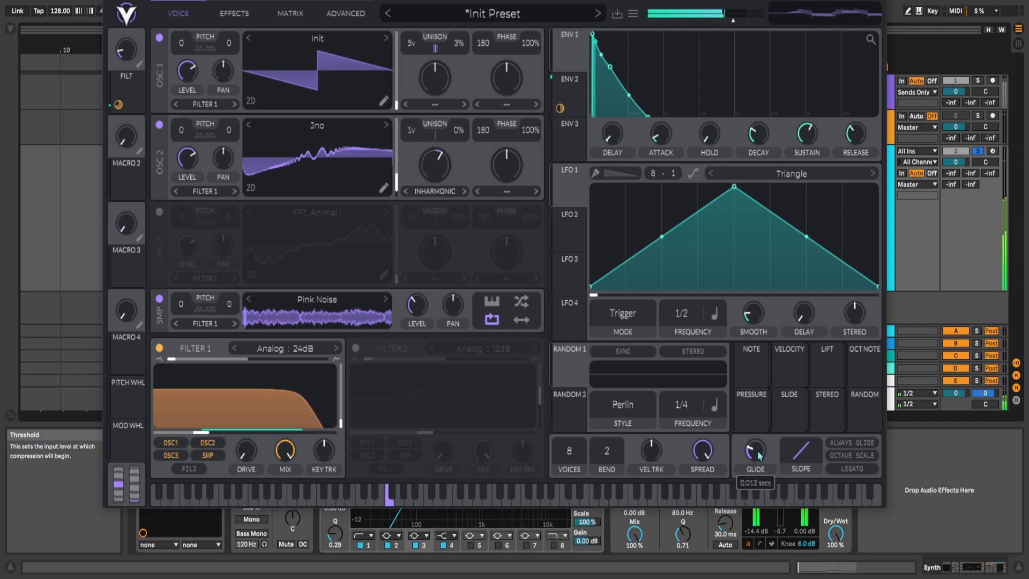
pyautogui.moveTo(757, 451); pyautogui.dragTo(757, 455)
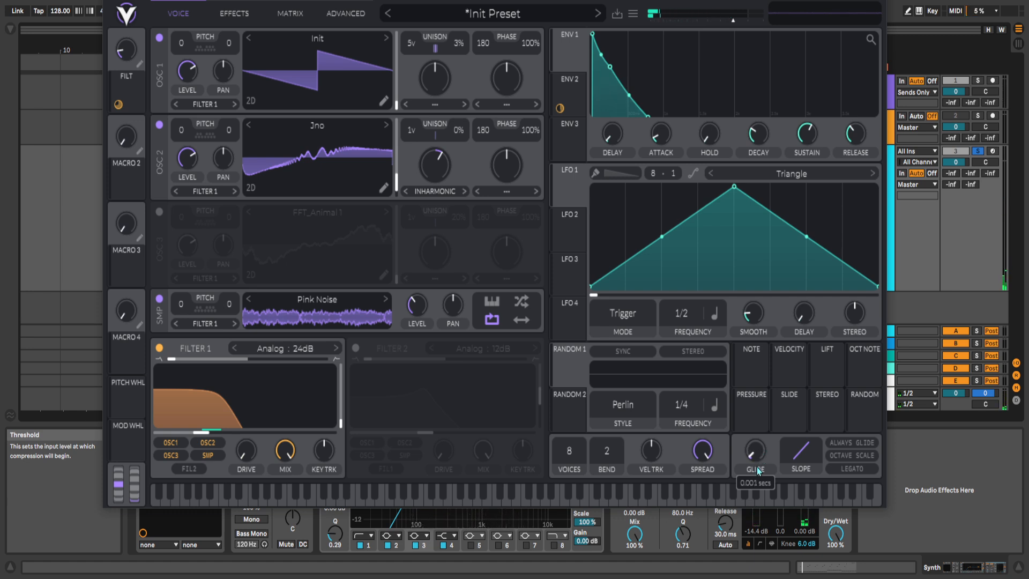
pyautogui.moveTo(763, 484); pyautogui.dragTo(760, 456)
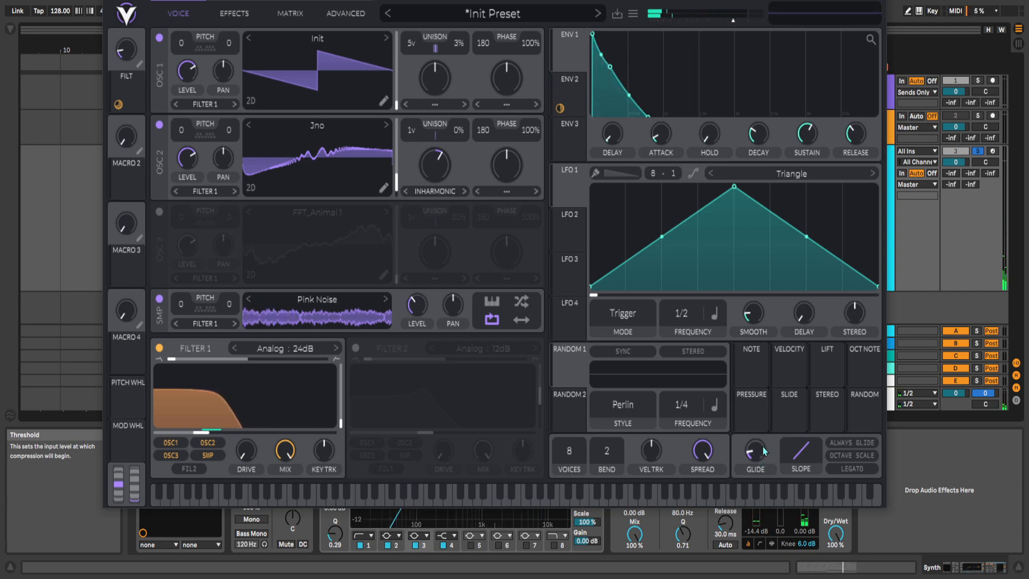
pyautogui.moveTo(761, 468); pyautogui.dragTo(761, 476)
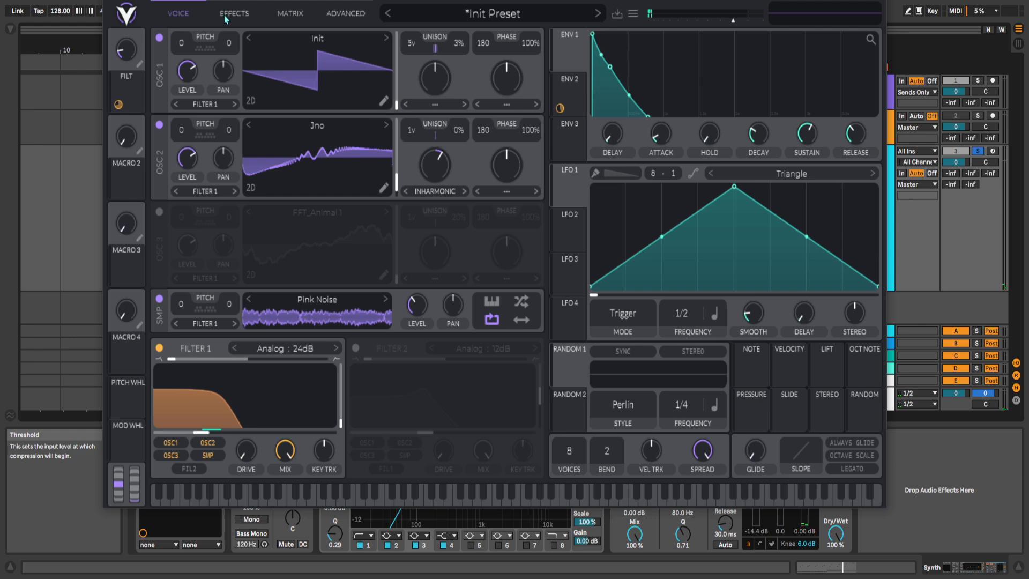